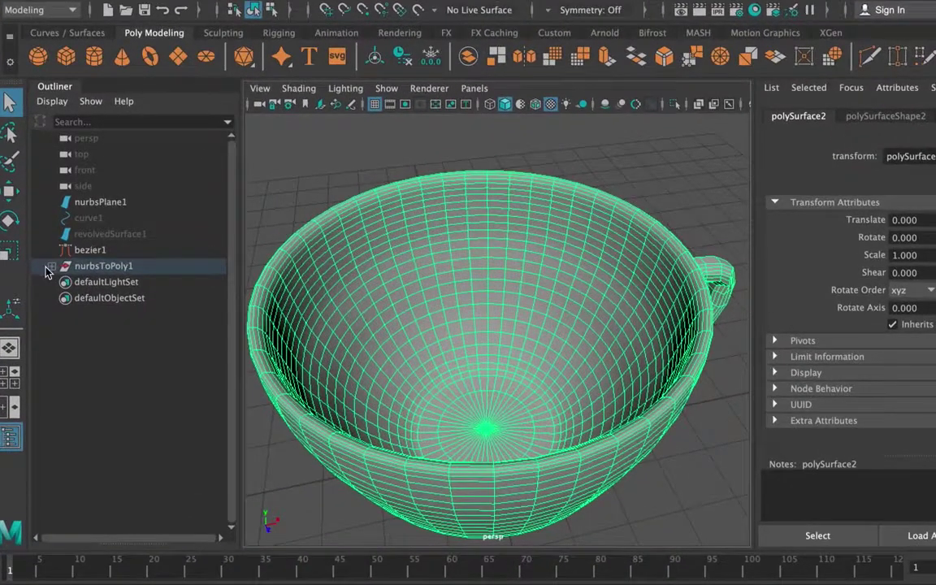
# Delete polySurface2's construction history with Edit > Delete by Type > History.
pyautogui.click(49, 262)
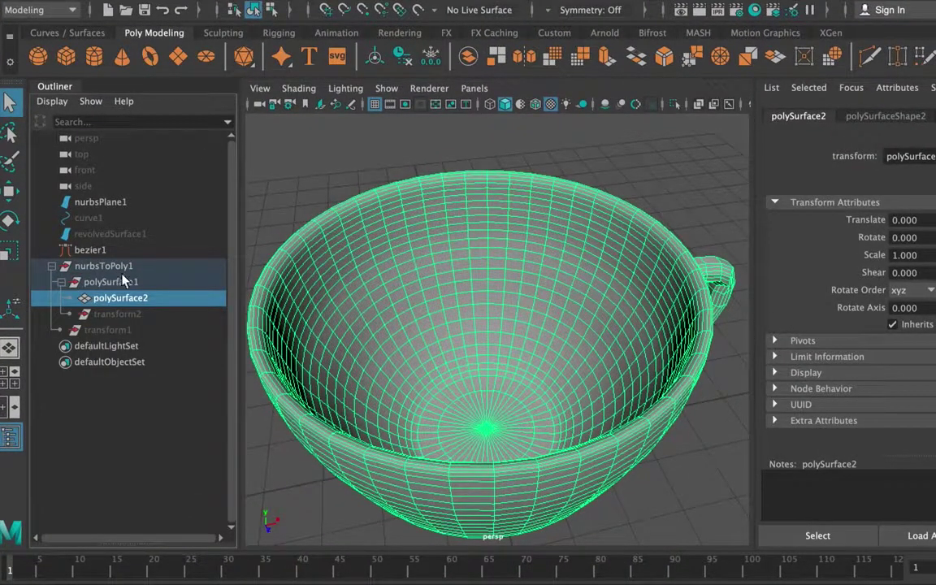
pyautogui.click(51, 267)
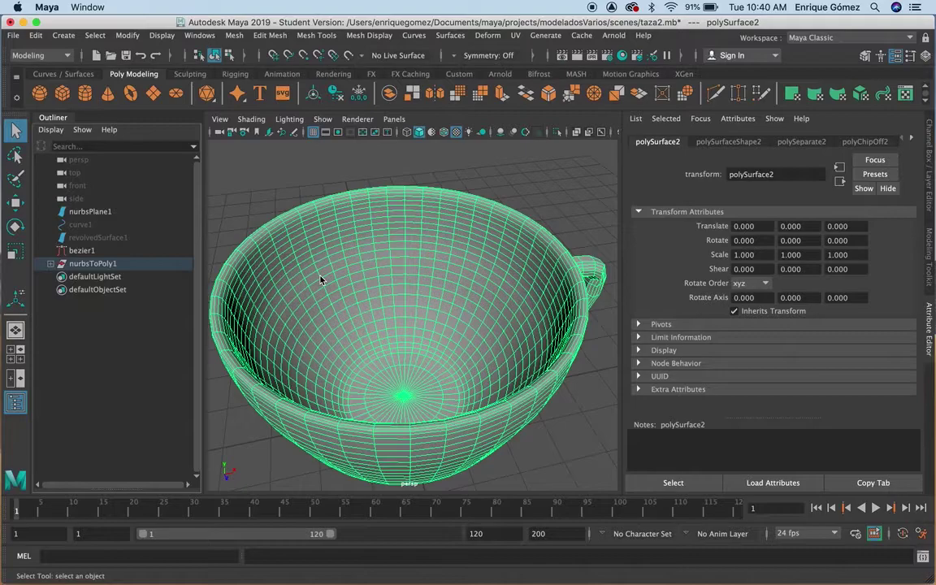
pyautogui.click(35, 35)
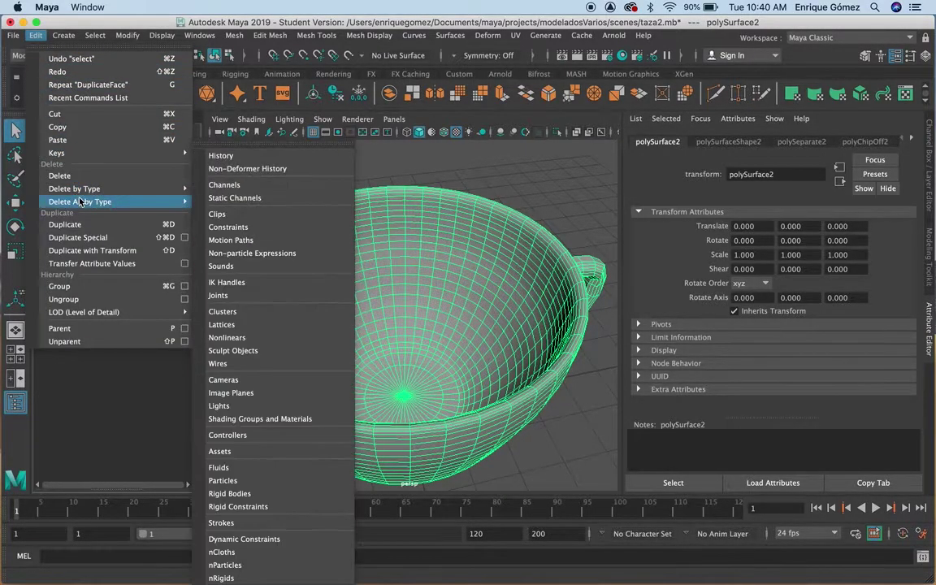
pyautogui.moveTo(74, 188)
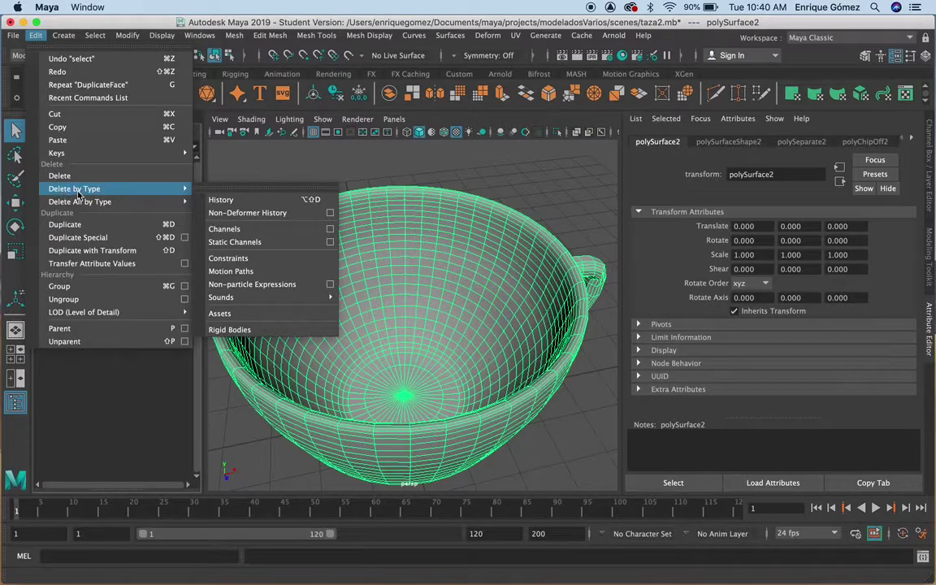
pyautogui.click(221, 199)
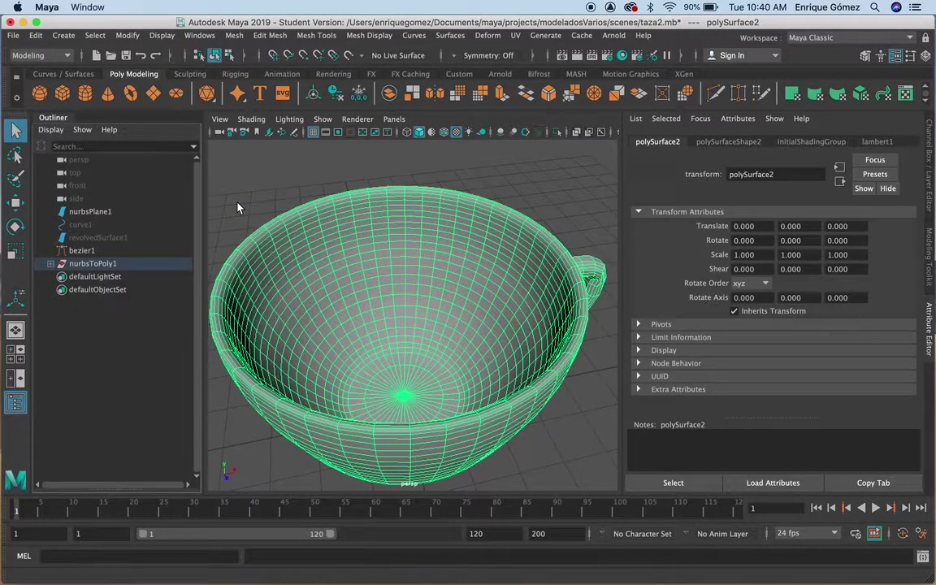
# Expand nurbsToPoly1 in the Outliner to check polySurface1 and polySurface2, then collapse it.
pyautogui.keyDown('shift'); pyautogui.click(50, 263); pyautogui.keyUp('shift')
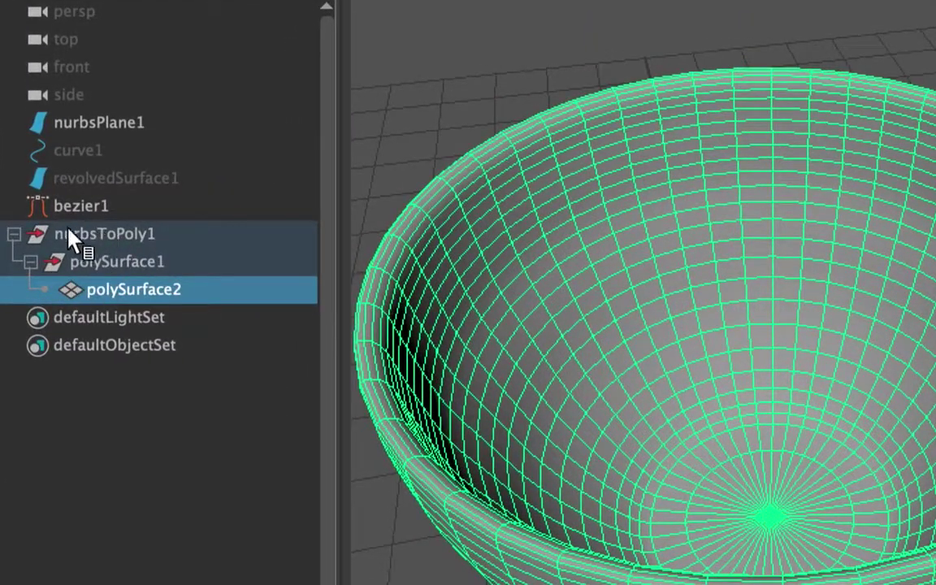
pyautogui.moveTo(68, 237); pyautogui.dragTo(120, 284, button='middle')
pyautogui.moveTo(120, 284); pyautogui.dragTo(21, 248, button='middle')
pyautogui.click(18, 236)
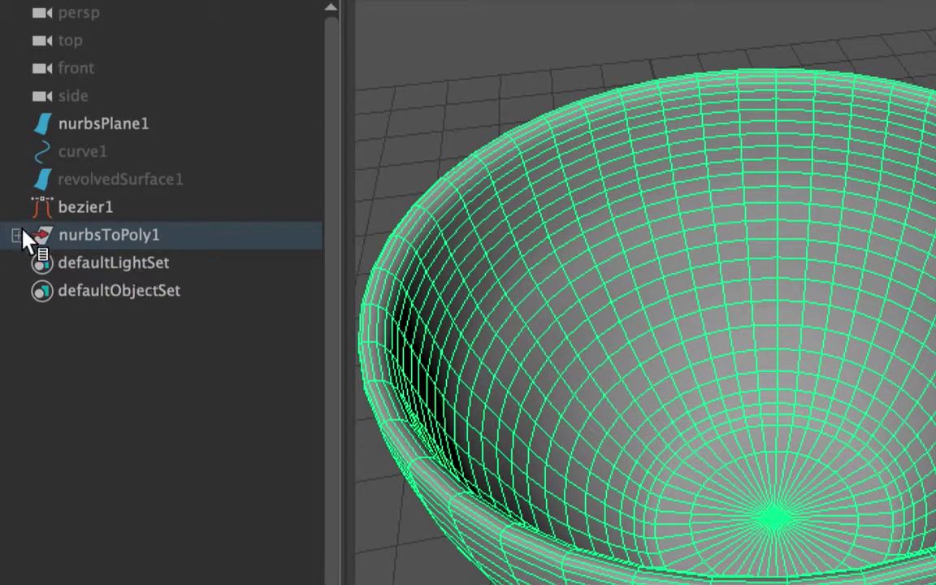
pyautogui.click(18, 236)
pyautogui.click(18, 235)
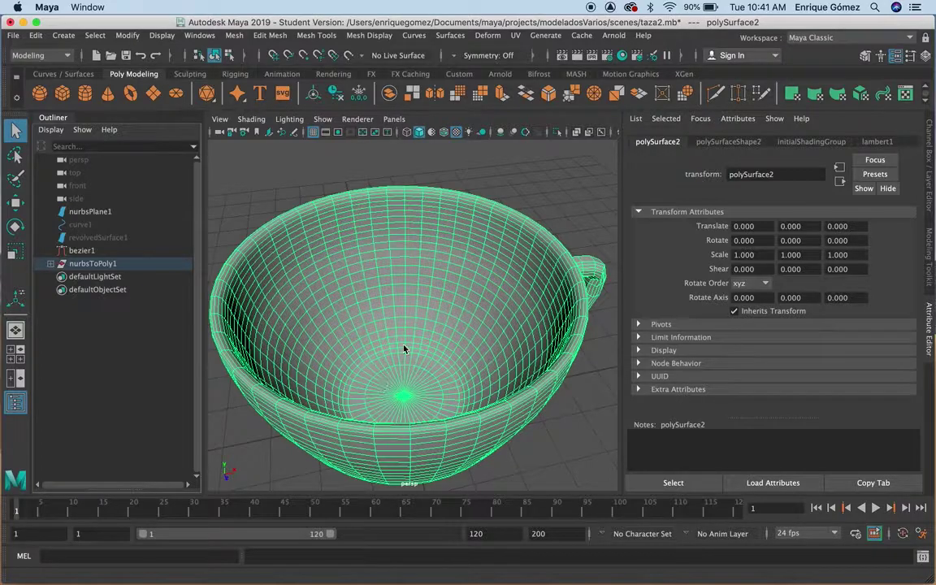
# Switch the cup to Face mode, zoom to its inner bottom, and double-click the centre face ring.
pyautogui.moveTo(353, 213); pyautogui.dragTo(363, 252, button='right')
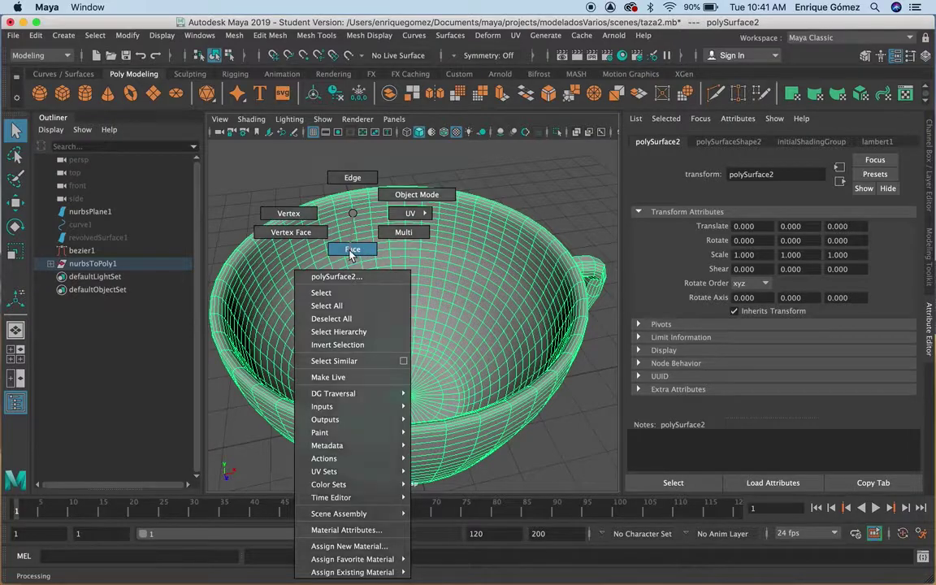
pyautogui.moveTo(364, 252); pyautogui.dragTo(364, 252, button='right')
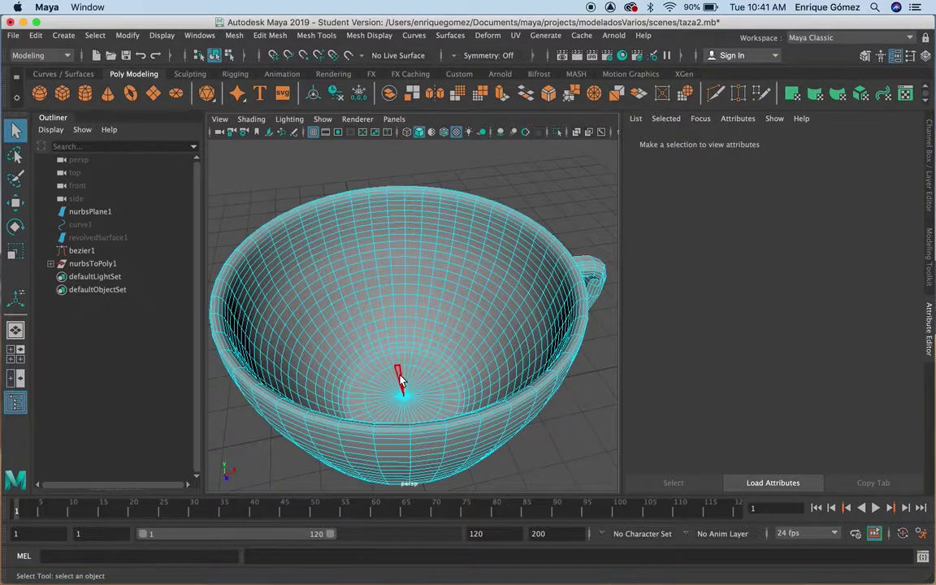
pyautogui.scroll(5, 402, 380)
pyautogui.scroll(3, 402, 415)
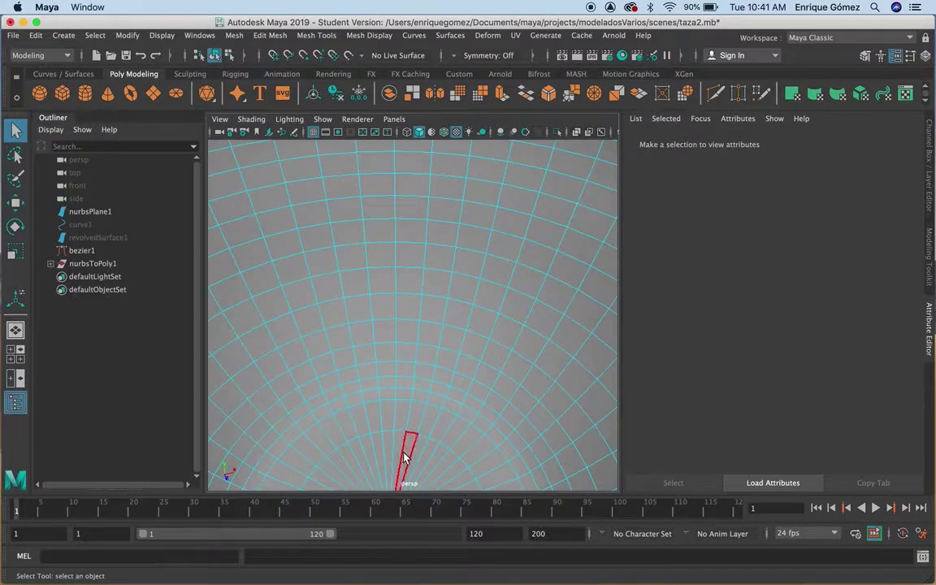
pyautogui.keyDown('alt'); pyautogui.moveTo(416, 438); pyautogui.dragTo(400, 416, button='middle'); pyautogui.keyUp('alt')
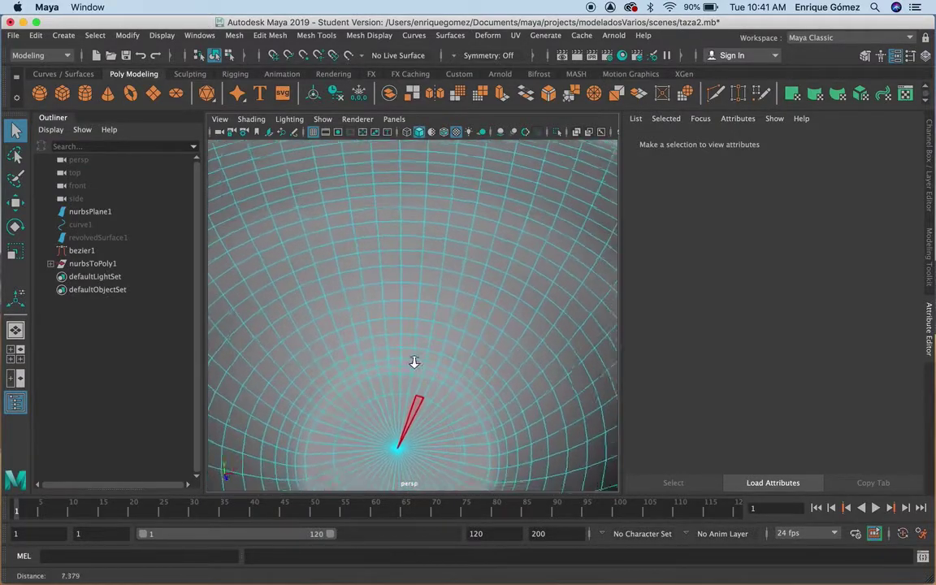
pyautogui.moveTo(400, 416)
pyautogui.keyDown('alt'); pyautogui.mouseDown()
pyautogui.moveTo(400, 361)
pyautogui.moveTo(394, 388)
pyautogui.moveTo(391, 378)
pyautogui.mouseUp(); pyautogui.keyUp('alt')
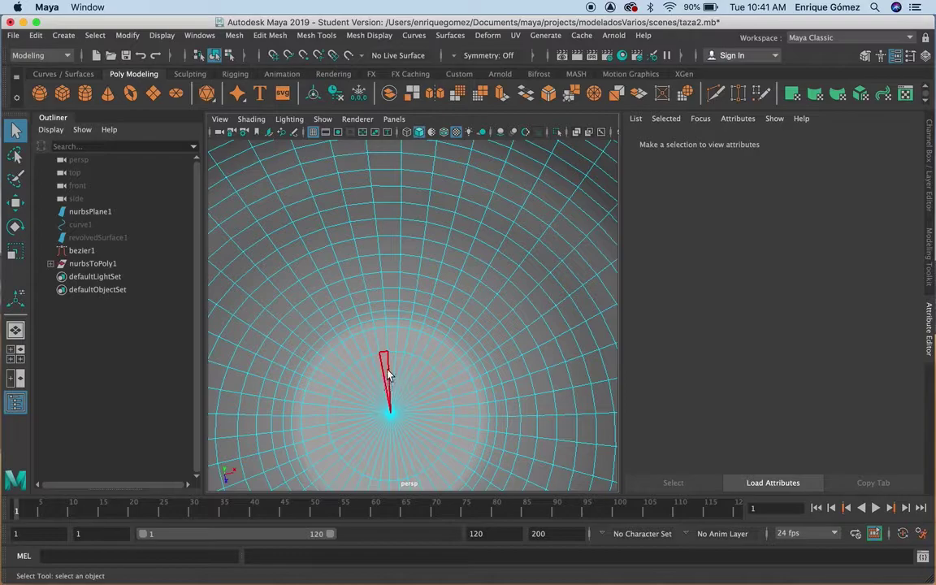
pyautogui.click(387, 368)
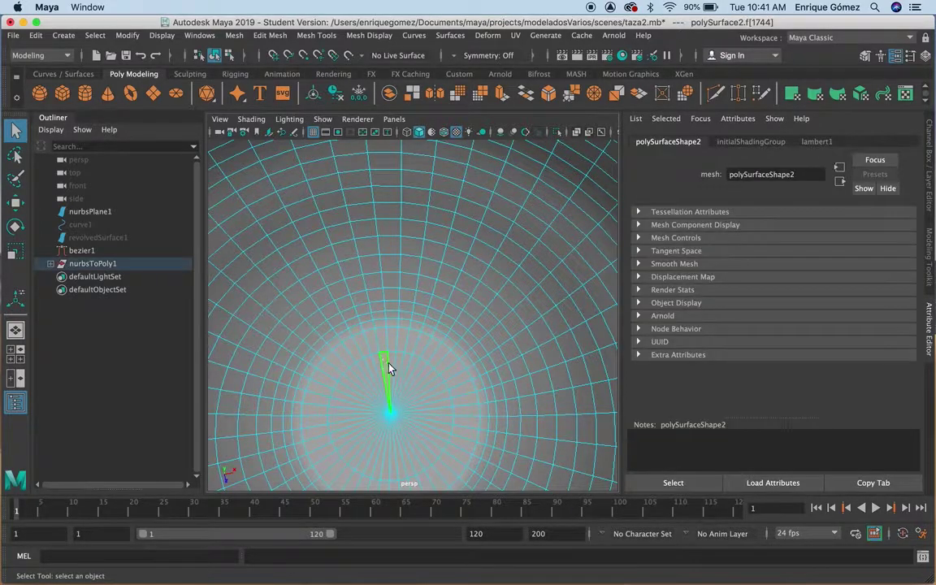
pyautogui.keyDown('shift'); pyautogui.doubleClick(393, 370); pyautogui.keyUp('shift')
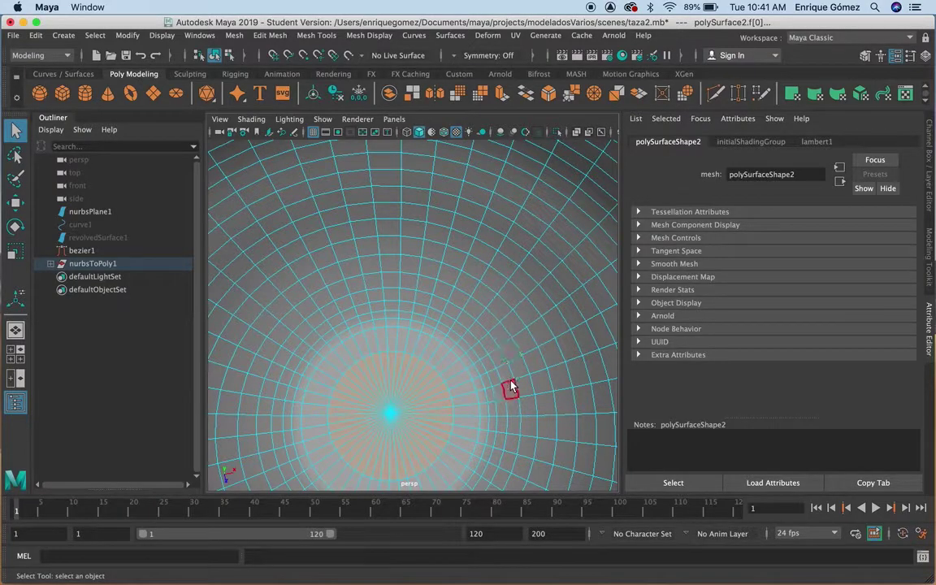
pyautogui.moveTo(517, 406)
pyautogui.keyDown('alt'); pyautogui.mouseDown()
pyautogui.moveTo(512, 359)
pyautogui.moveTo(508, 376)
pyautogui.mouseUp(); pyautogui.keyUp('alt')
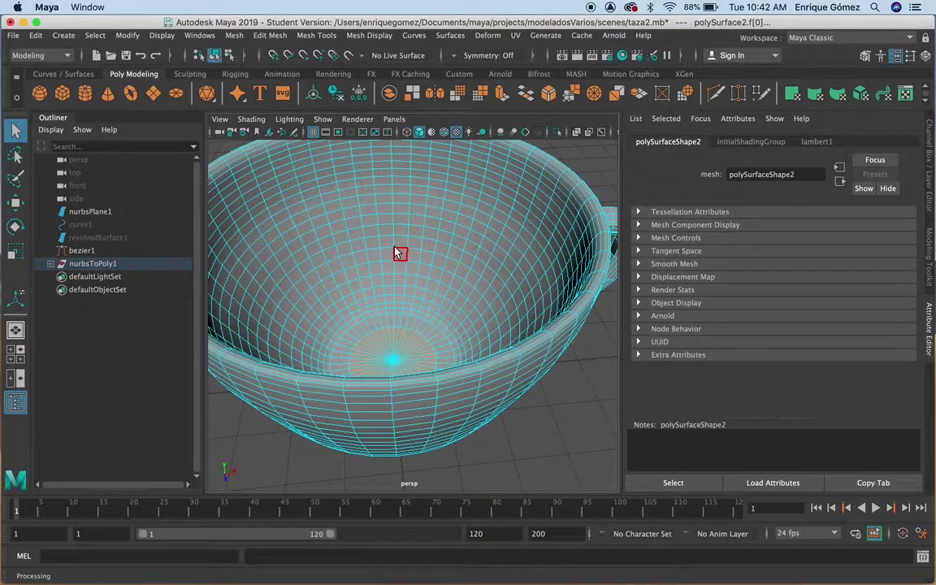
# Grow the face selection four rings outward so it covers the cup's inner bowl.
pyautogui.hotkey('shift', '.')
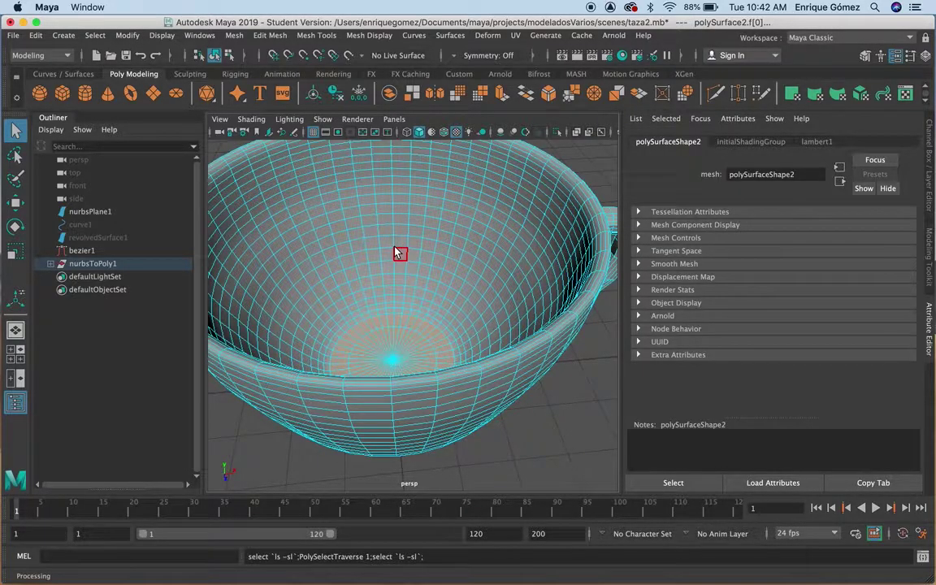
pyautogui.hotkey('shift', '.')
pyautogui.hotkey('shift', '.')
pyautogui.hotkey('shift', '.')
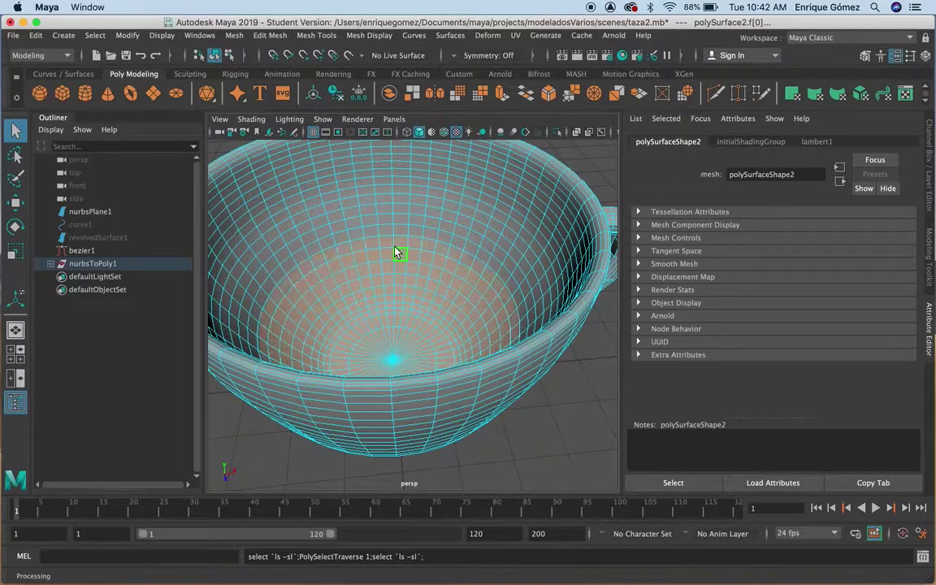
pyautogui.hotkey('shift', '.')
pyautogui.hotkey('shift', '.')
pyautogui.hotkey('shift', '.')
pyautogui.hotkey('shift', '.')
pyautogui.hotkey('shift', '.')
pyautogui.hotkey('shift', '.')
pyautogui.hotkey('shift', '.')
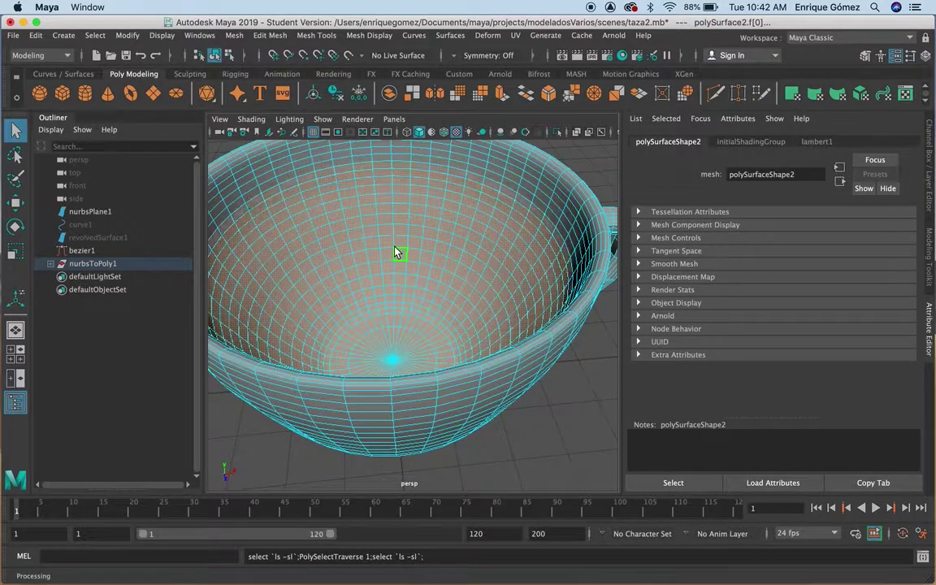
pyautogui.hotkey('shift', '.')
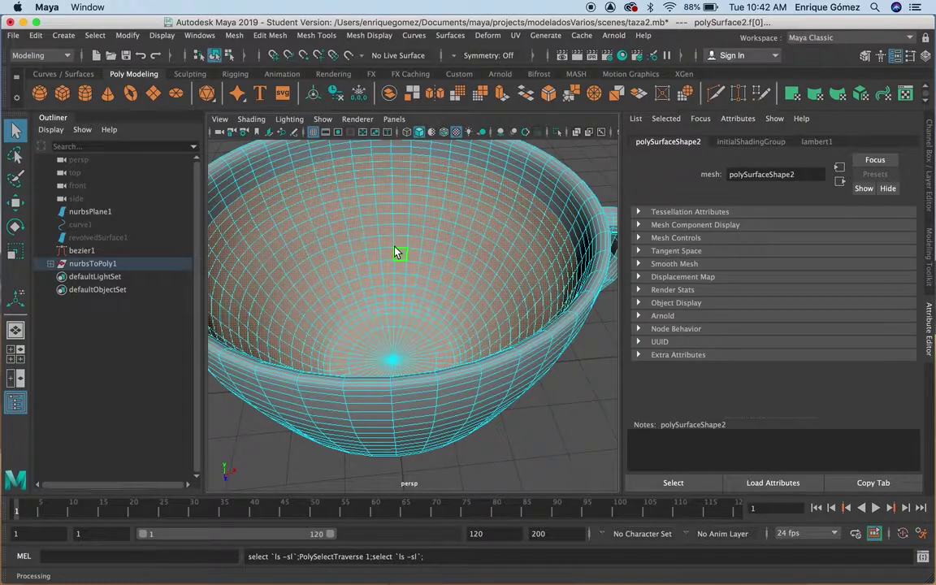
pyautogui.keyDown('alt'); pyautogui.moveTo(426, 211); pyautogui.dragTo(497, 195); pyautogui.keyUp('alt')
pyautogui.click(255, 38)
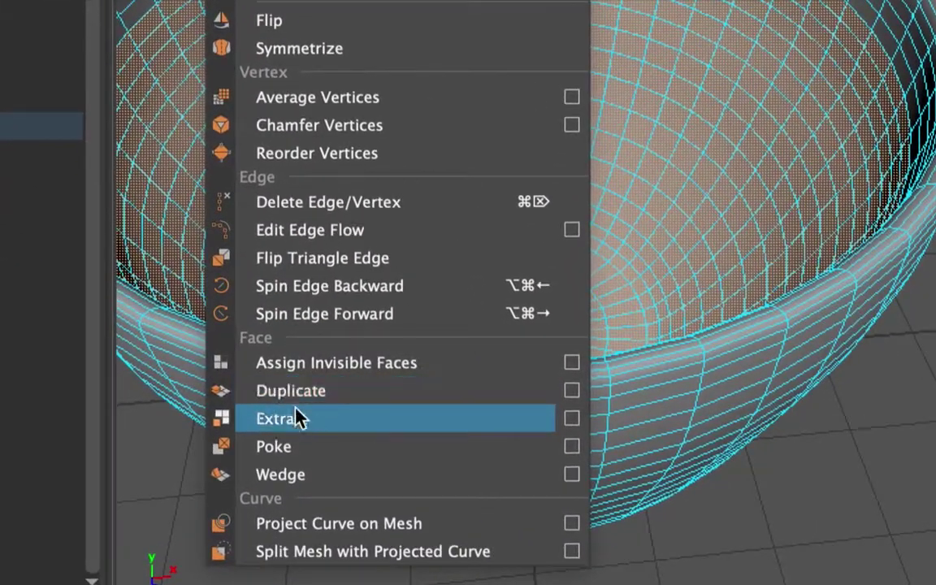
# Duplicate the selected interior faces with Edit Mesh > Duplicate and select polySurface1 in the Outliner.
pyautogui.click(305, 400)
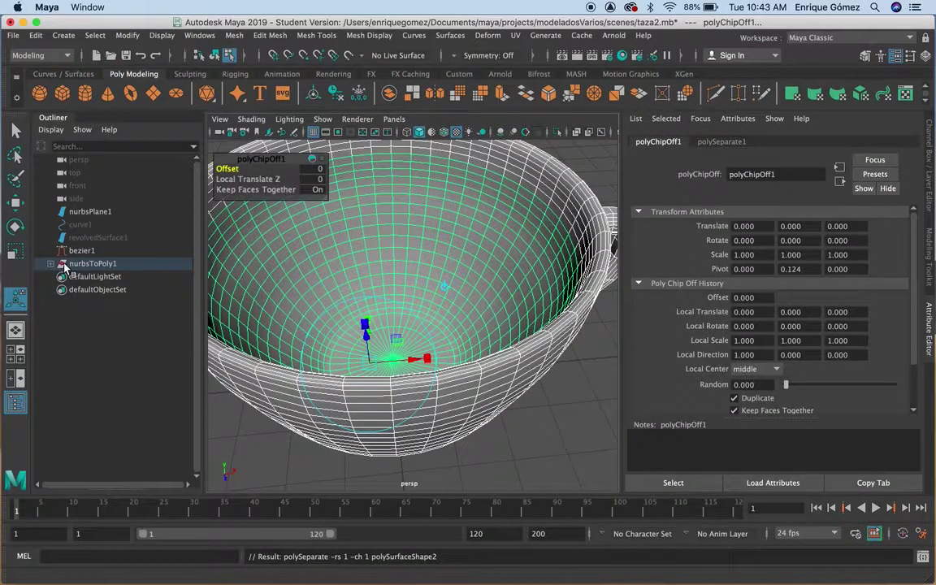
pyautogui.click(51, 264)
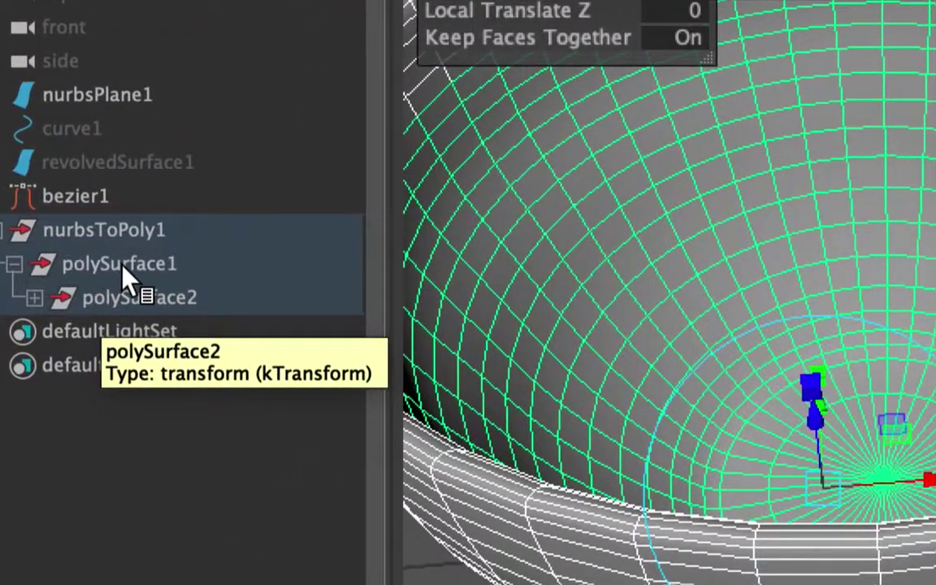
pyautogui.click(120, 264)
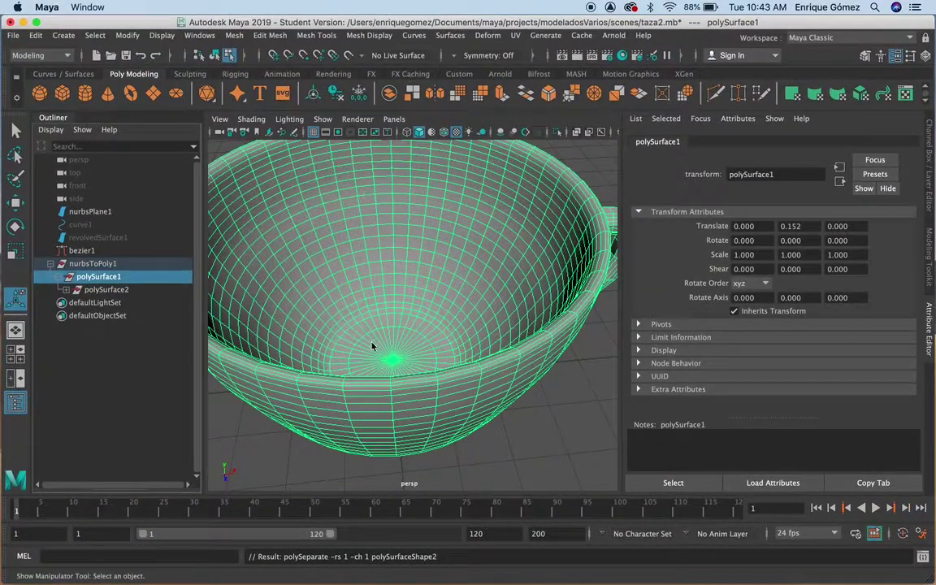
# Click through polySurface1–4 in the Outliner to identify and select polySurface4, the inner bowl.
pyautogui.click(106, 290)
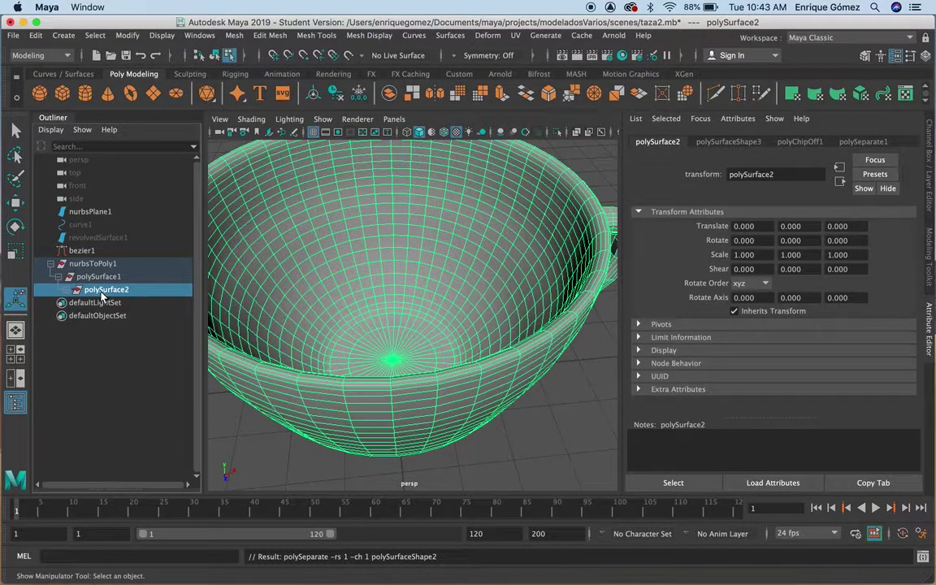
pyautogui.keyDown('shift'); pyautogui.click(51, 263); pyautogui.keyUp('shift')
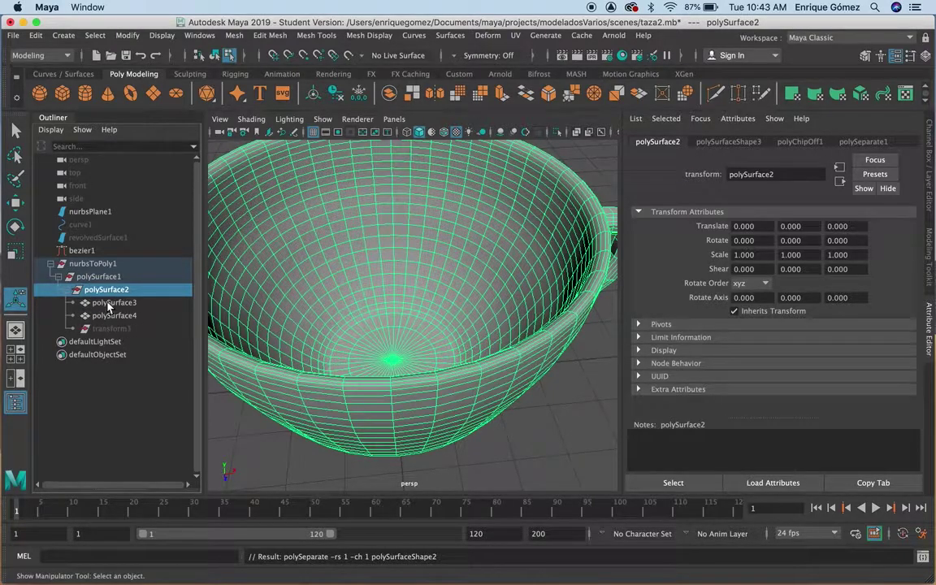
pyautogui.click(110, 315)
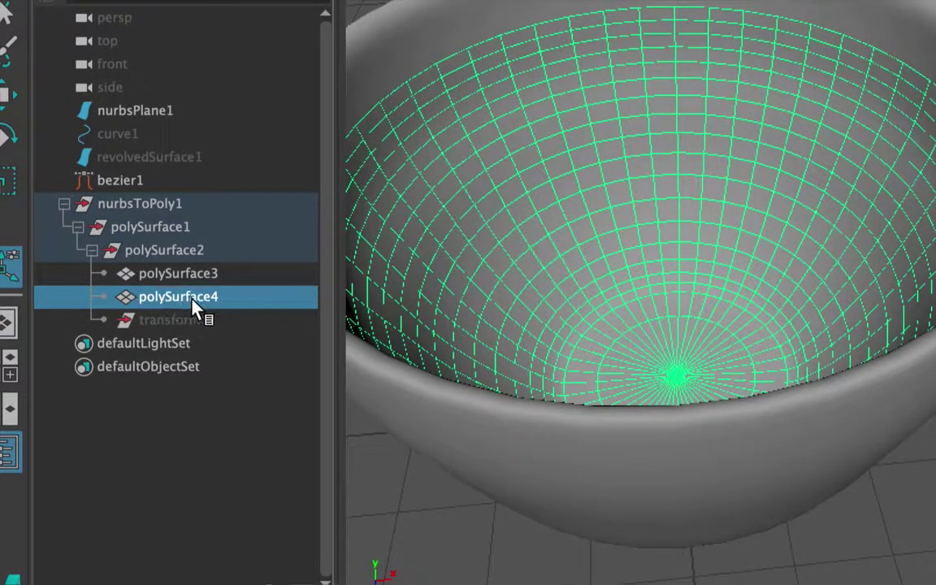
pyautogui.click(136, 266)
pyautogui.click(144, 250)
pyautogui.click(129, 227)
pyautogui.click(128, 248)
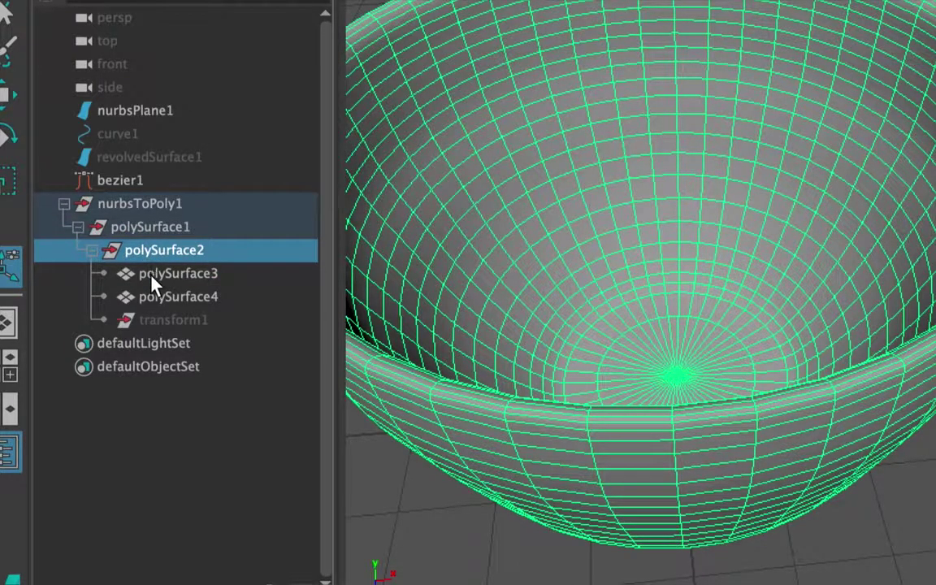
pyautogui.click(152, 276)
pyautogui.click(159, 300)
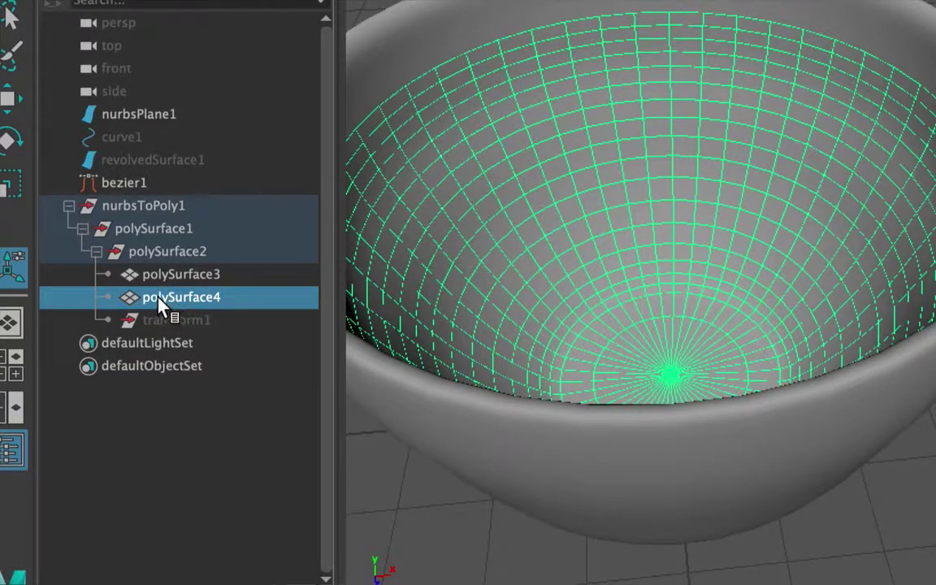
pyautogui.moveTo(138, 302); pyautogui.dragTo(143, 335)
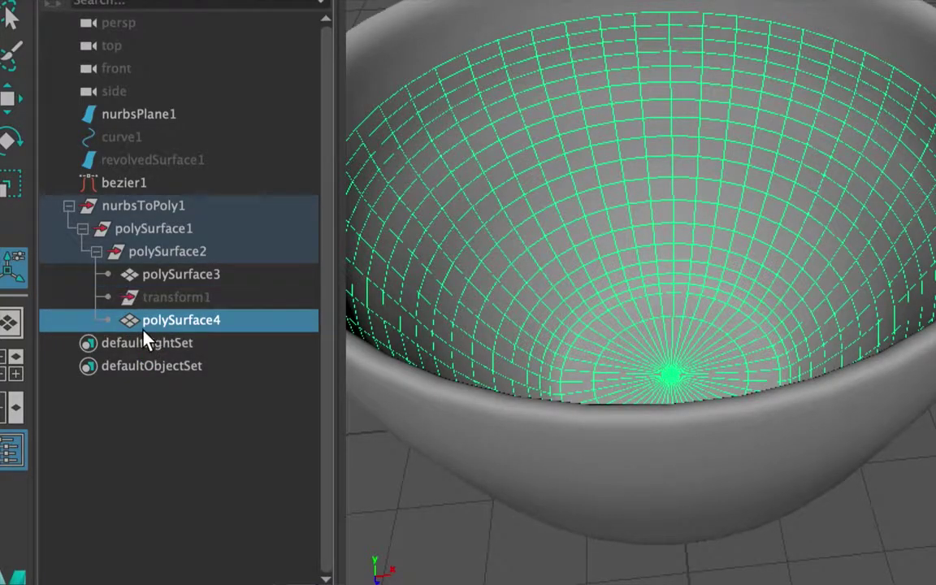
# Drag polySurface4 out of the nurbsToPoly1 group to the Outliner's top level.
pyautogui.moveTo(155, 325); pyautogui.dragTo(151, 338)
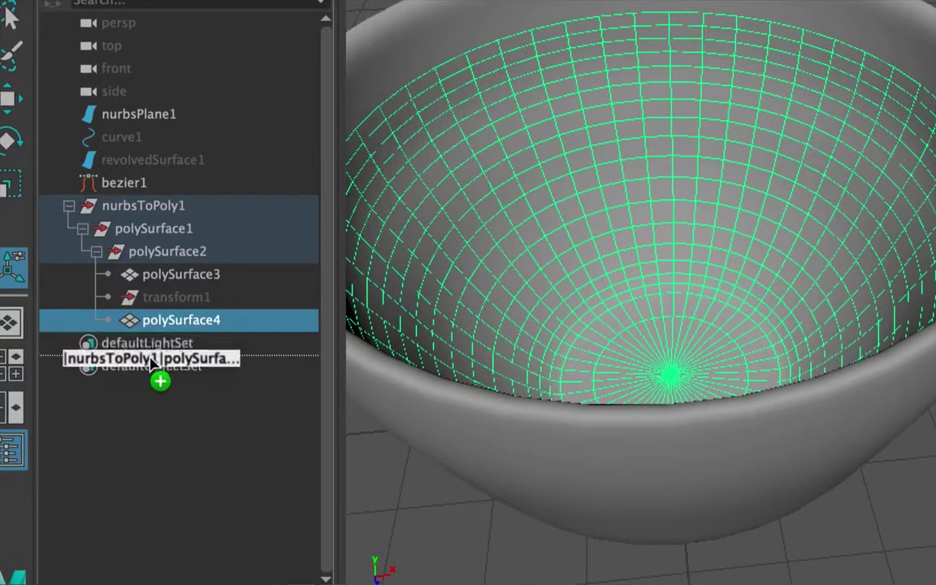
pyautogui.moveTo(151, 338); pyautogui.dragTo(150, 410)
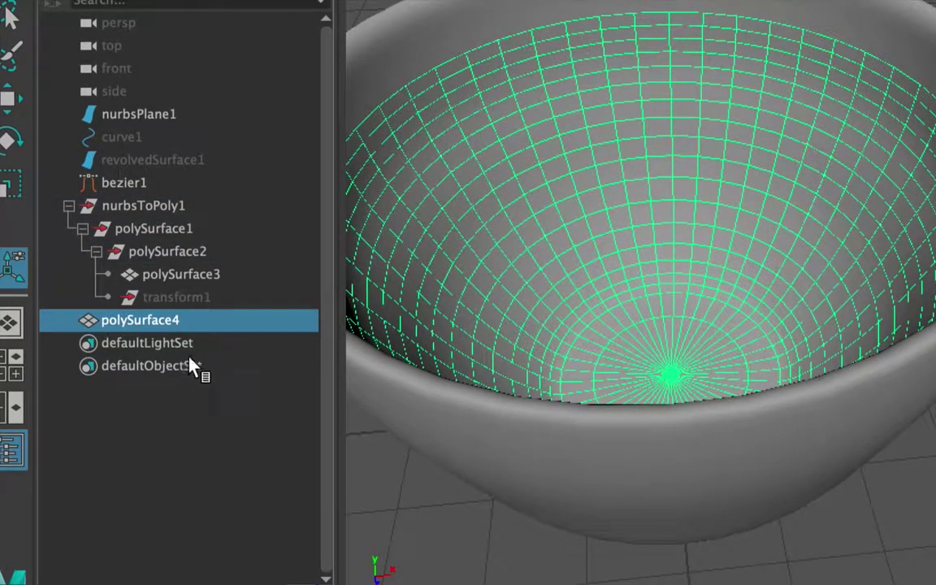
pyautogui.click(69, 206)
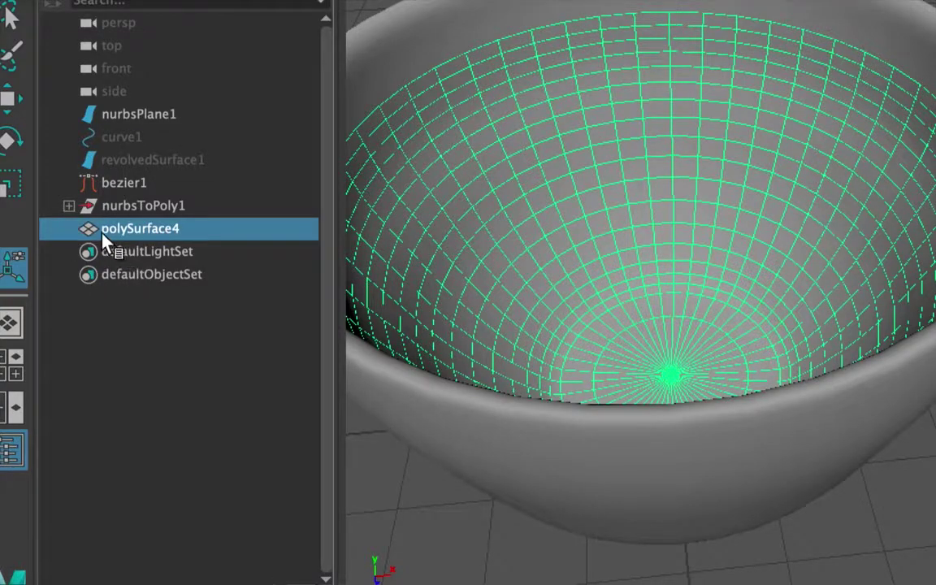
pyautogui.click(118, 206)
pyautogui.click(136, 230)
# Recheck the nurbsToPoly1 hierarchy, then select the nurbsToPoly1 cup object.
pyautogui.click(69, 205)
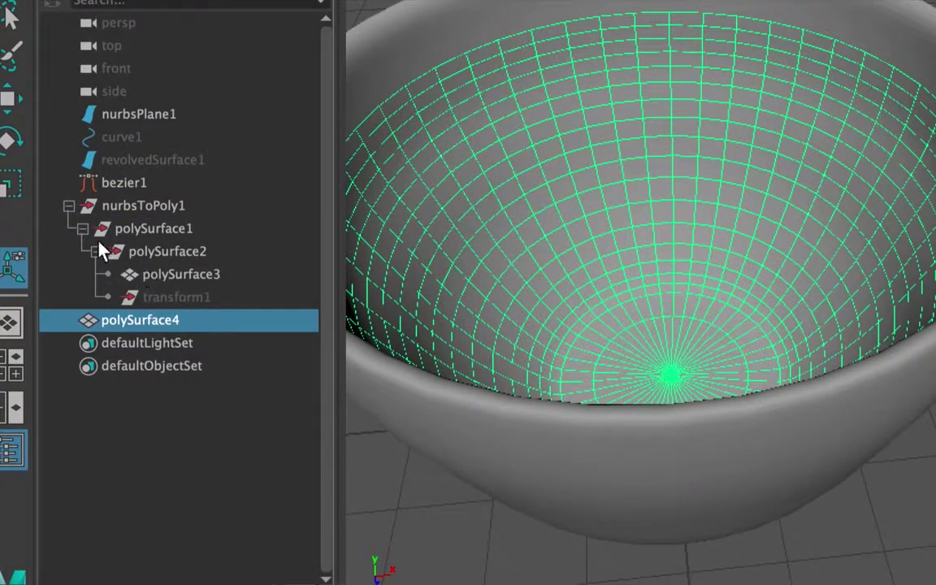
pyautogui.click(182, 275)
pyautogui.click(175, 257)
pyautogui.click(69, 206)
pyautogui.click(96, 229)
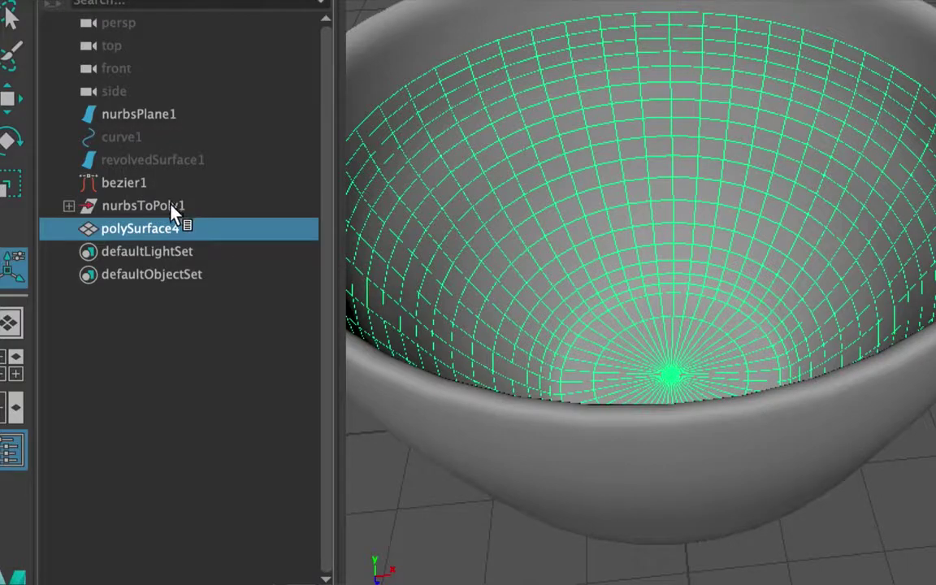
pyautogui.click(173, 208)
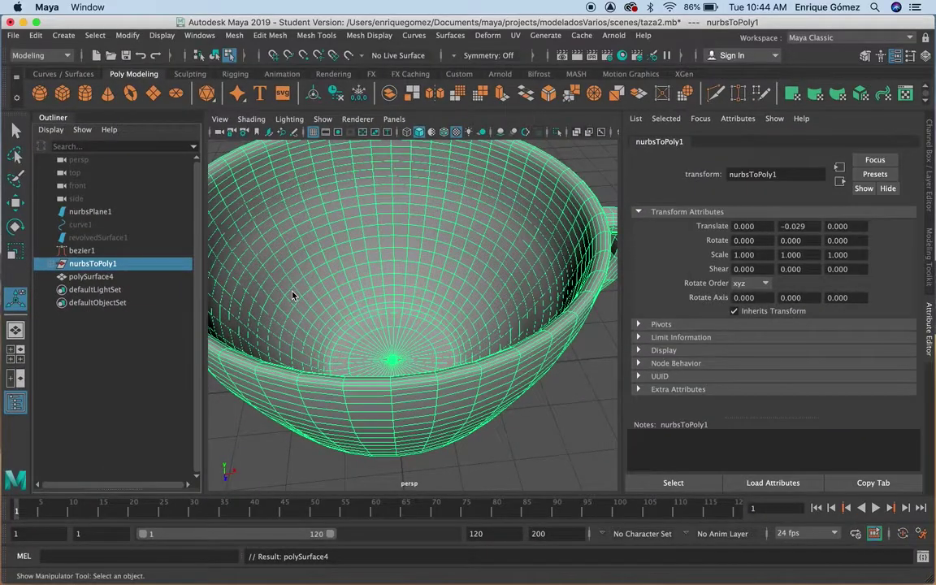
# Set nurbsToPoly1's Visibility to 0 in the Channel Box, leaving the inner bowl visible.
pyautogui.click(929, 162)
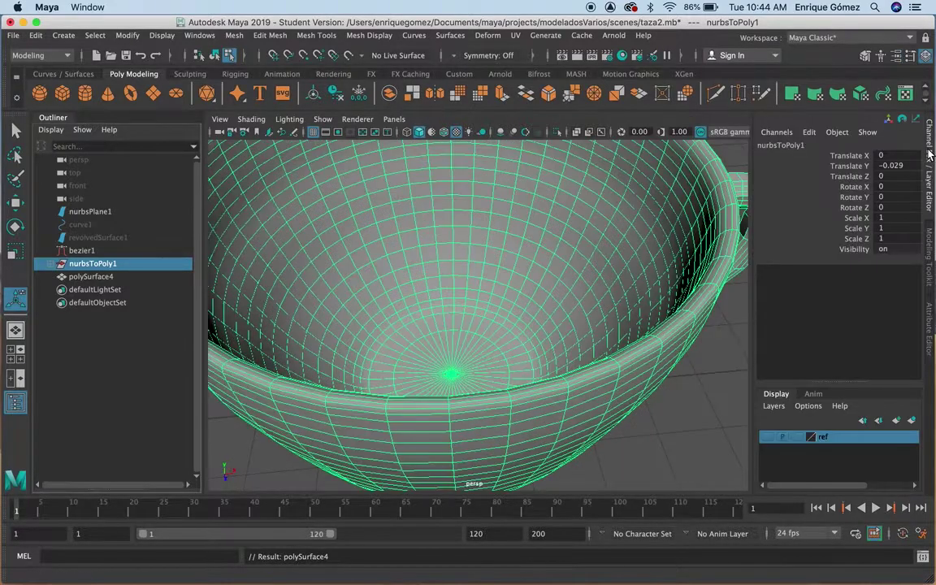
pyautogui.click(893, 249)
pyautogui.write('0')
pyautogui.press('Return')
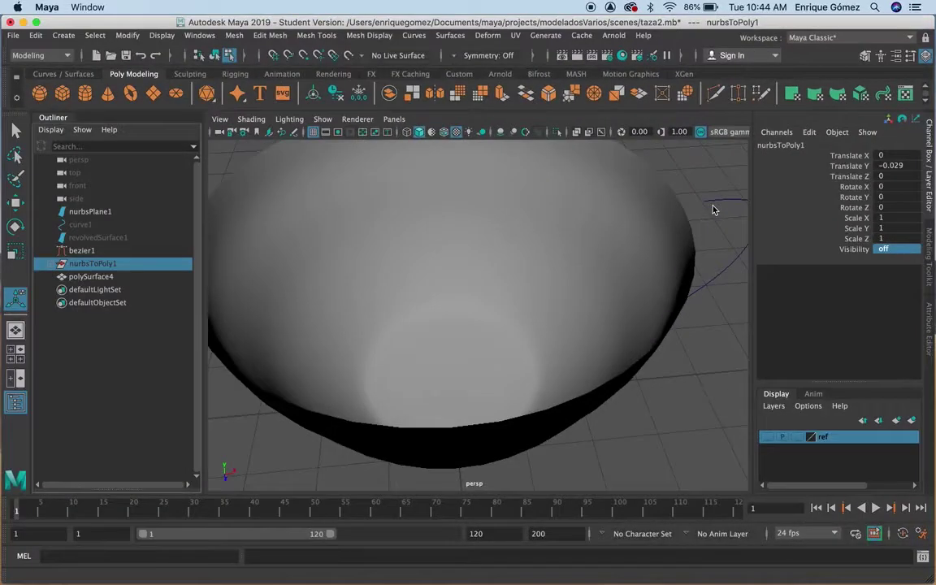
pyautogui.scroll(-3, 601, 258)
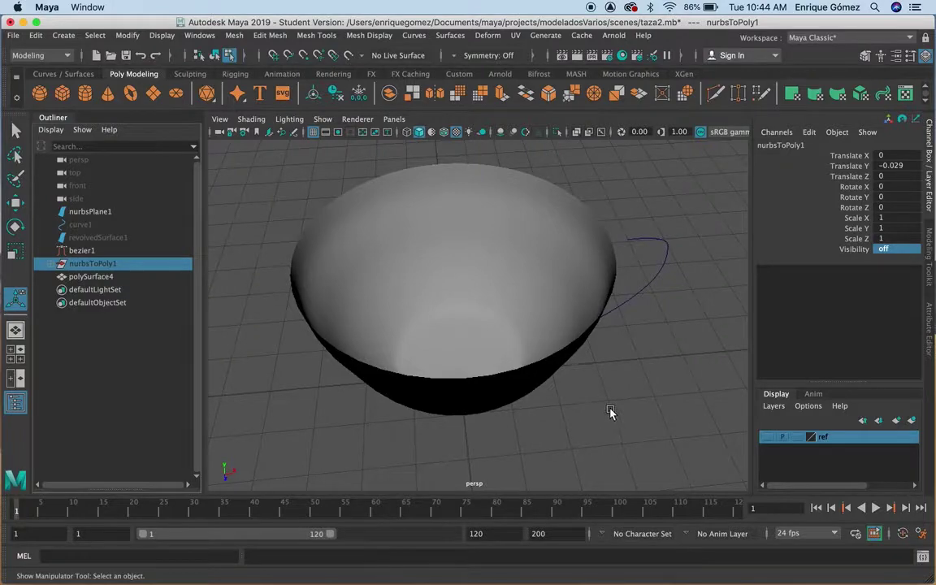
pyautogui.moveTo(606, 425)
pyautogui.keyDown('alt'); pyautogui.mouseDown()
pyautogui.moveTo(604, 398)
pyautogui.moveTo(601, 424)
pyautogui.mouseUp(); pyautogui.keyUp('alt')
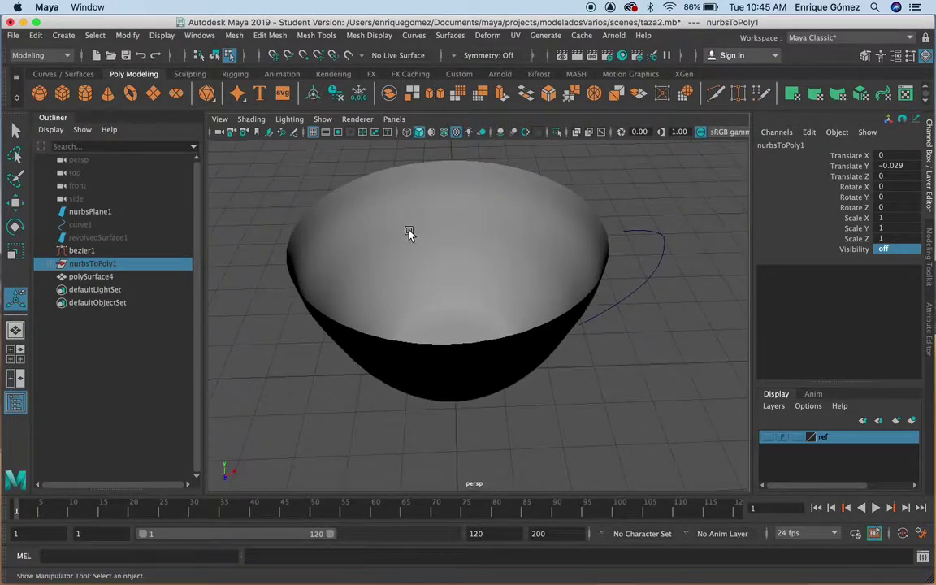
# Switch the bowl to Edge mode and double-click a rim edge to select its whole loop.
pyautogui.moveTo(410, 234); pyautogui.dragTo(461, 268, button='right')
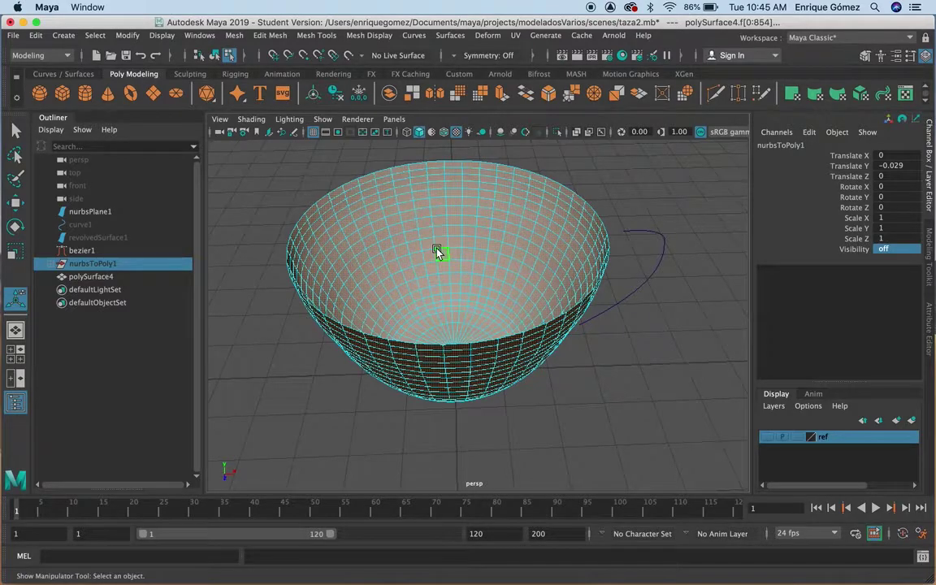
pyautogui.rightClick(422, 205)
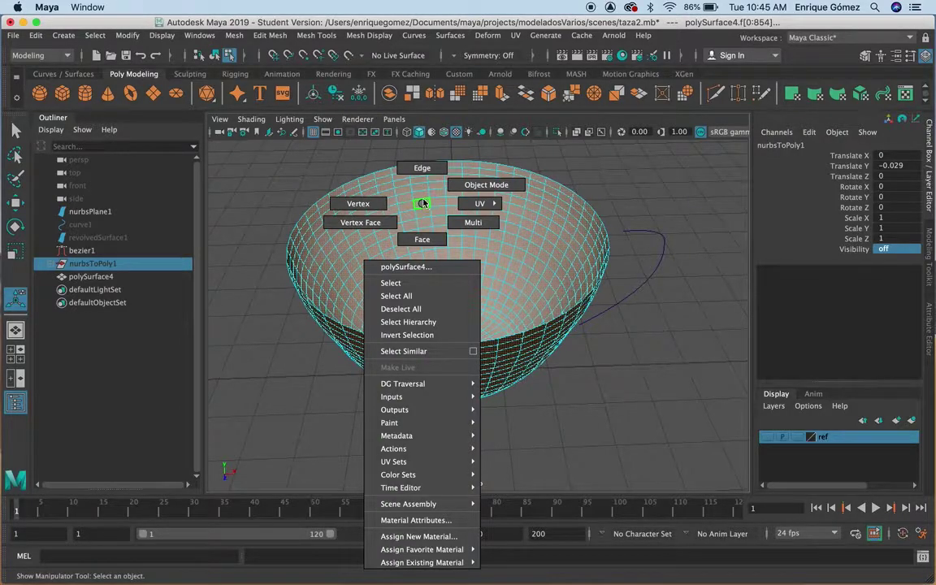
pyautogui.click(421, 167)
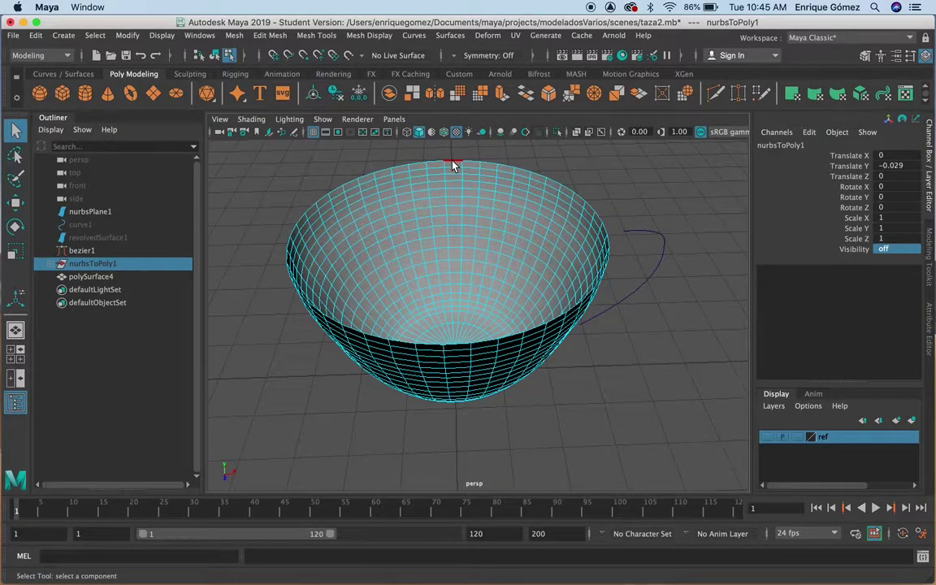
pyautogui.doubleClick(453, 166)
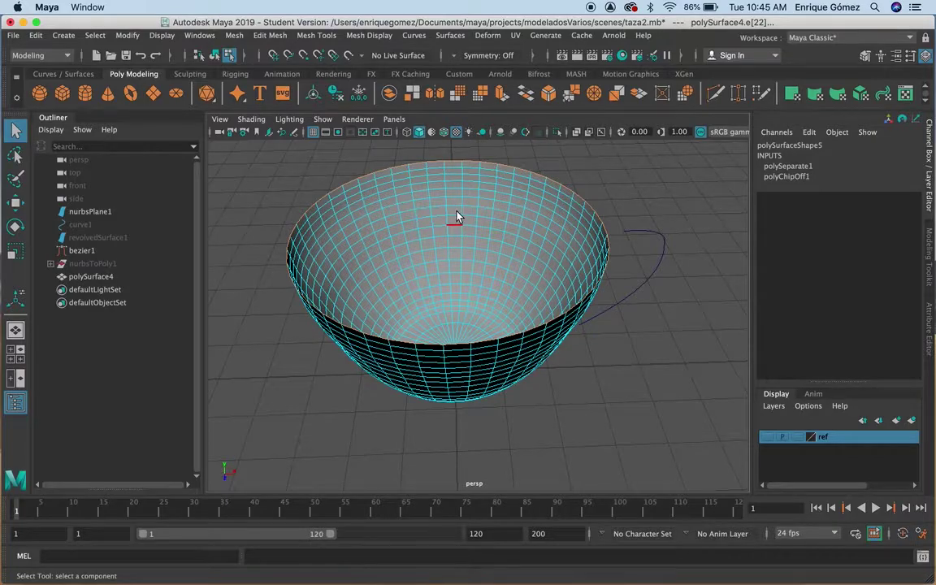
# Inspect the rim loop selection in the four-view layout and the maximised perspective view.
pyautogui.keyDown('alt'); pyautogui.moveTo(457, 211); pyautogui.dragTo(457, 242); pyautogui.keyUp('alt')
pyautogui.keyDown('alt'); pyautogui.moveTo(445, 251); pyautogui.dragTo(544, 251, button='right'); pyautogui.keyUp('alt')
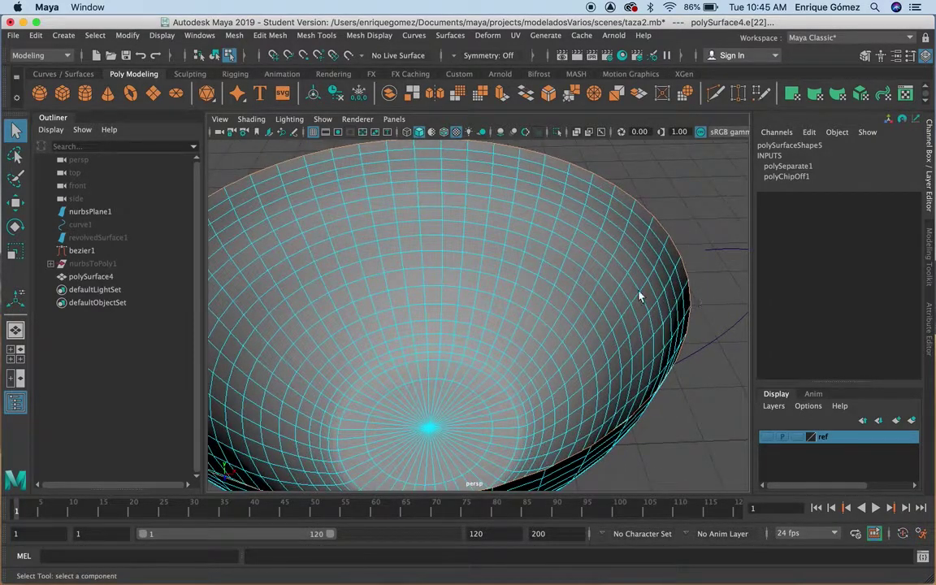
pyautogui.press('space')
pyautogui.press('space')
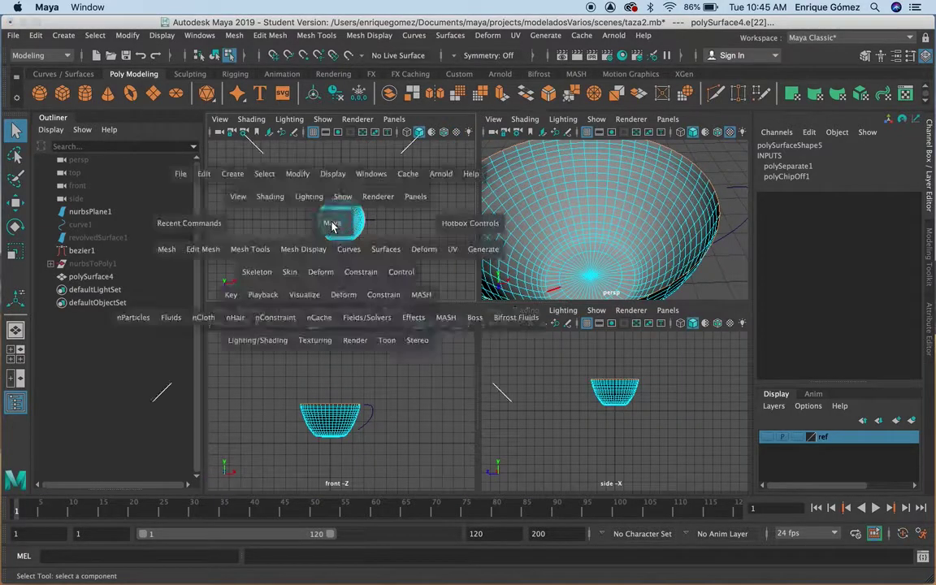
pyautogui.scroll(1, 485, 302)
pyautogui.scroll(2, 485, 302)
pyautogui.scroll(2, 484, 302)
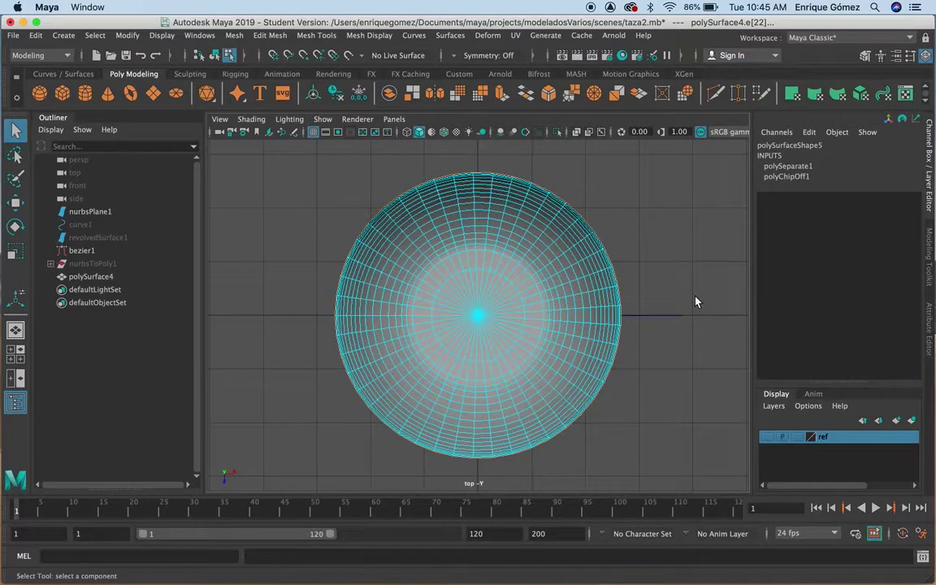
pyautogui.press('space')
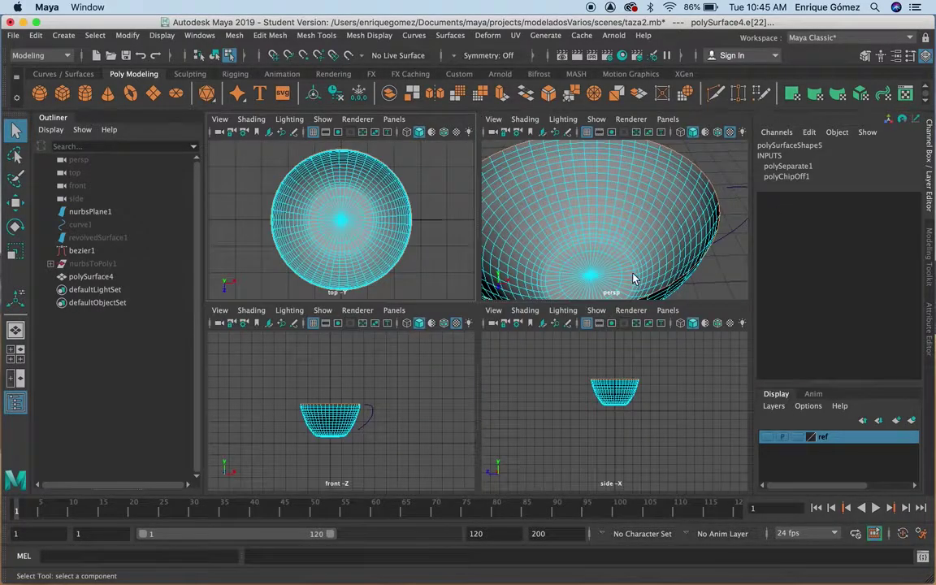
pyautogui.press('space')
pyautogui.scroll(-3, 528, 312)
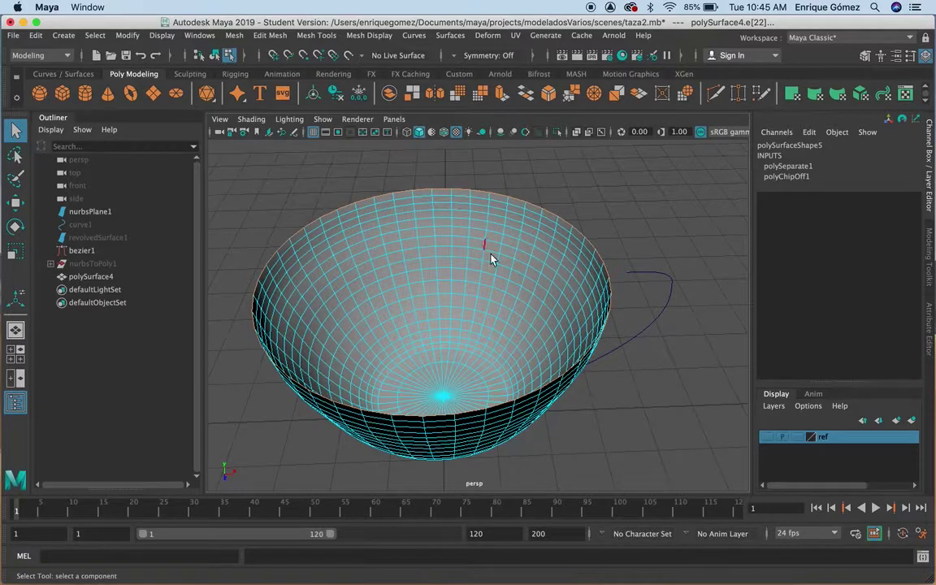
# Collapse the rim edge loop into one vertex with Edit Mesh > Merge to Center.
pyautogui.click(271, 36)
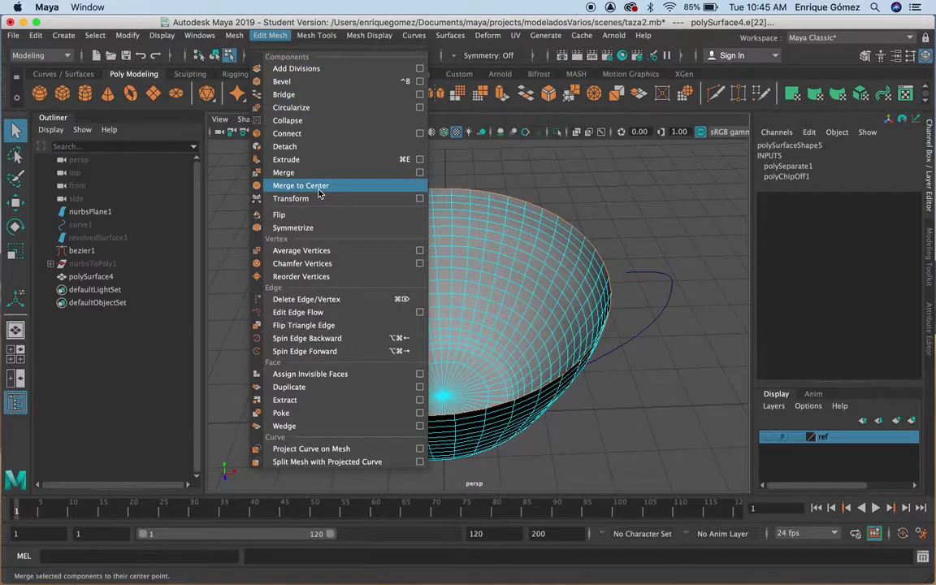
pyautogui.moveTo(270, 36)
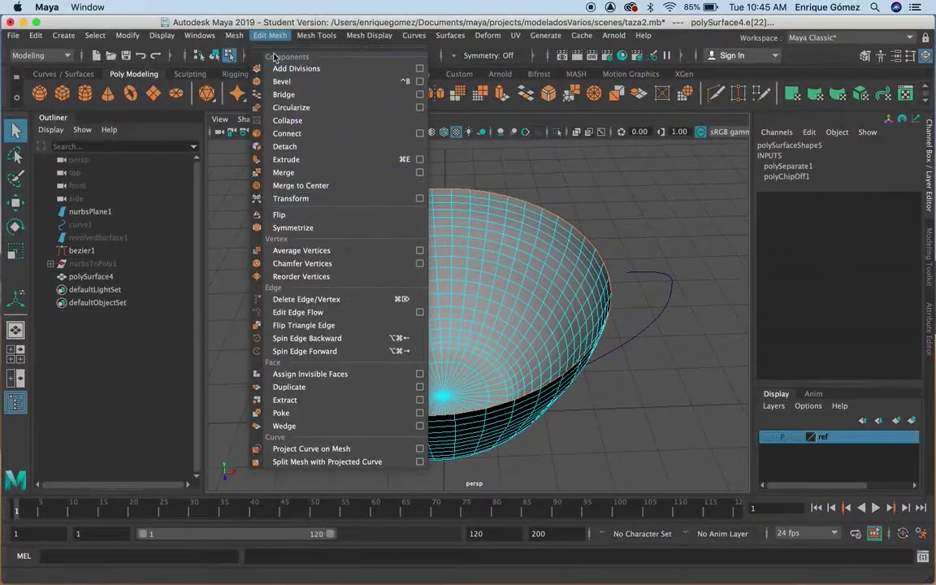
pyautogui.click(233, 36)
pyautogui.click(305, 191)
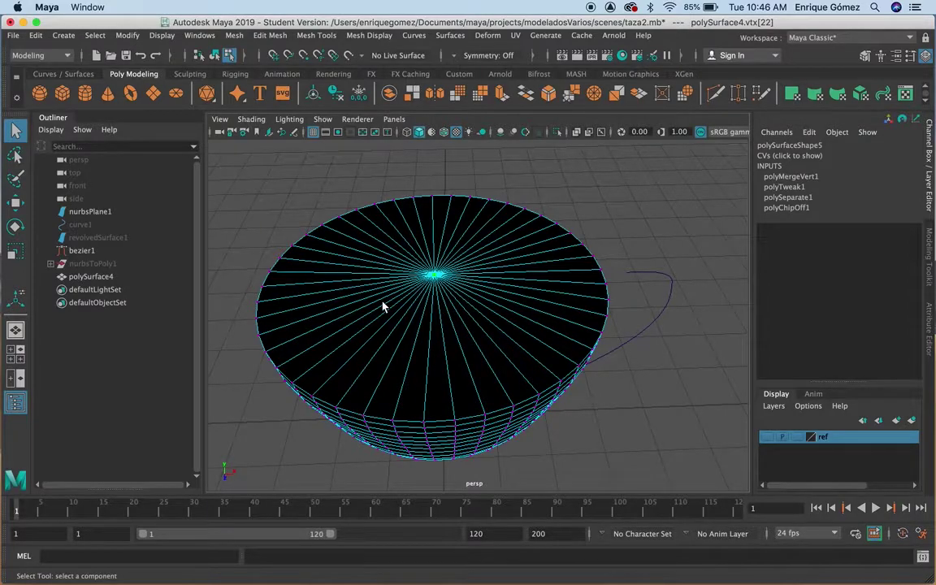
# Activate the Move tool on the merged centre vertex and orbit to view the cup's rim.
pyautogui.click(18, 205)
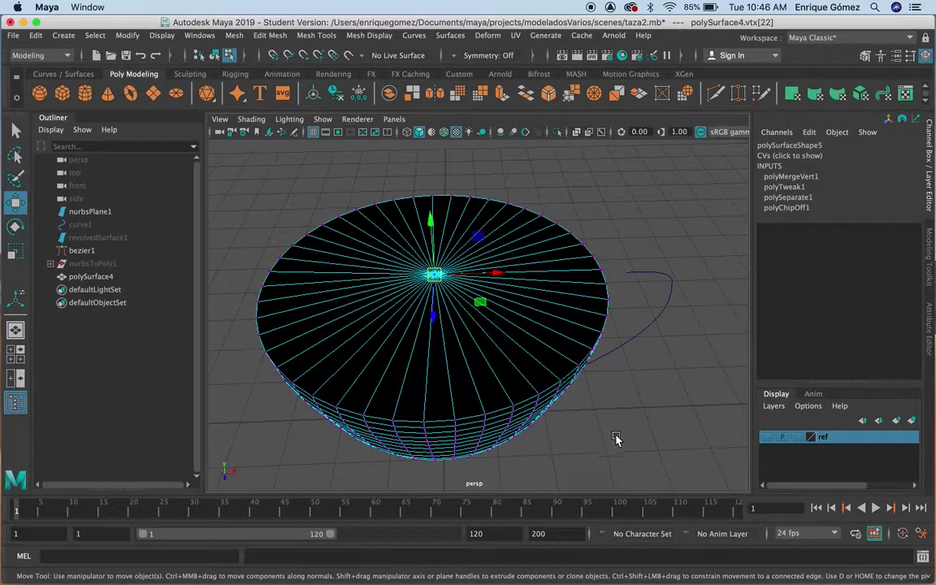
pyautogui.keyDown('alt'); pyautogui.moveTo(617, 440); pyautogui.dragTo(606, 393); pyautogui.keyUp('alt')
pyautogui.scroll(5, 606, 392)
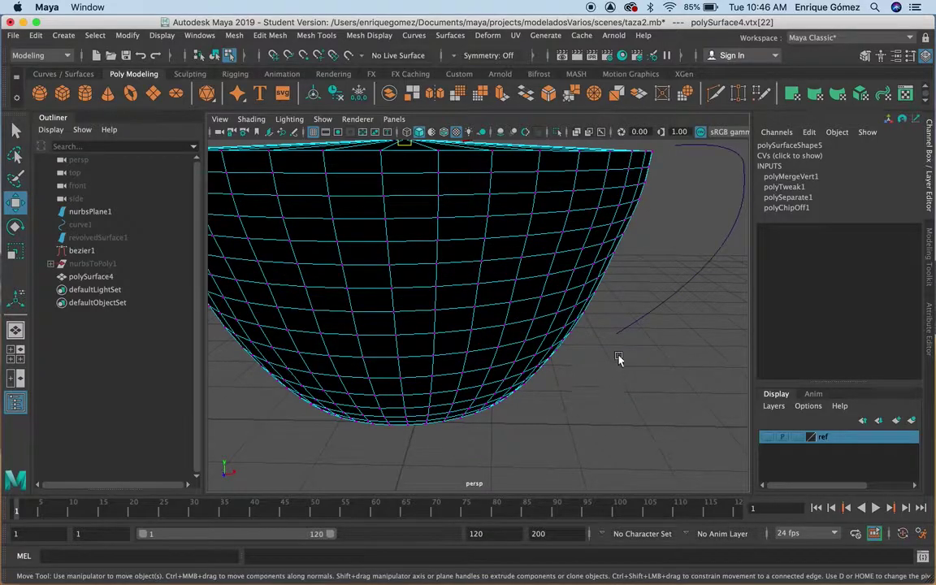
pyautogui.keyDown('alt'); pyautogui.moveTo(641, 341); pyautogui.dragTo(661, 340); pyautogui.keyUp('alt')
pyautogui.keyDown('alt'); pyautogui.moveTo(662, 340); pyautogui.dragTo(658, 328, button='middle'); pyautogui.keyUp('alt')
pyautogui.keyDown('alt'); pyautogui.moveTo(658, 328); pyautogui.dragTo(658, 330); pyautogui.keyUp('alt')
# In the maximised front view, raise the liquid's top-centre vertex to a height of 3.379.
pyautogui.press('space')
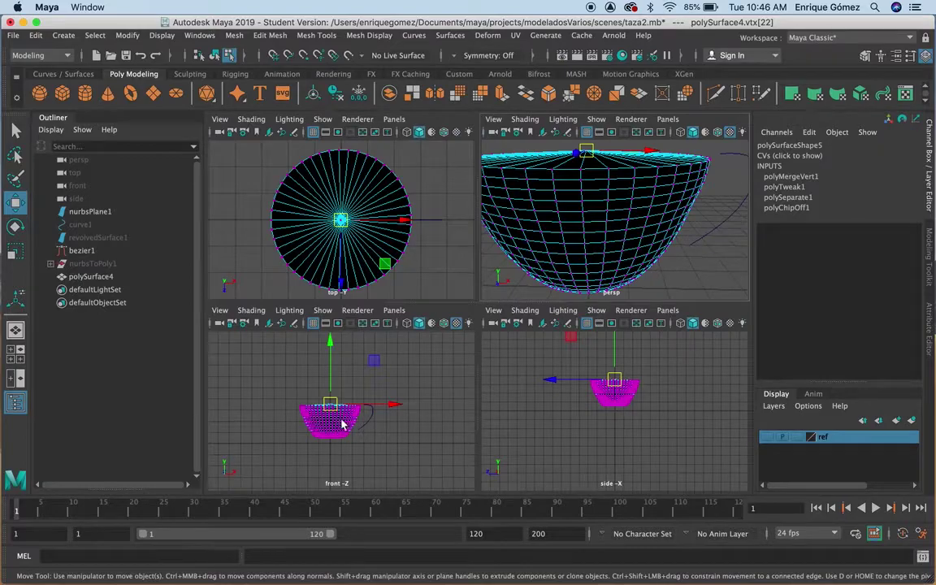
pyautogui.press('space')
pyautogui.scroll(3, 469, 361)
pyautogui.scroll(2, 470, 359)
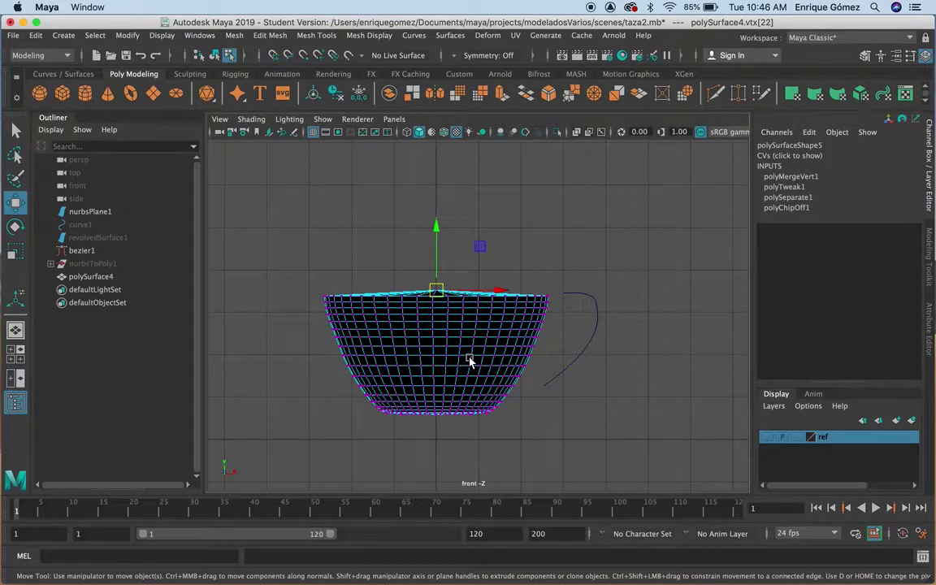
pyautogui.scroll(1, 470, 359)
pyautogui.moveTo(431, 224)
pyautogui.mouseDown()
pyautogui.moveTo(432, 214)
pyautogui.moveTo(429, 235)
pyautogui.mouseUp()
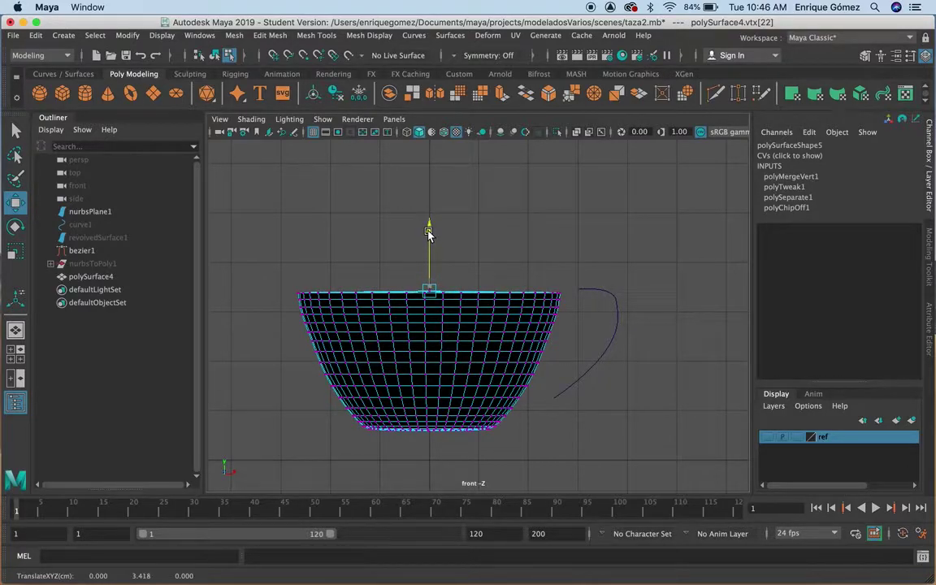
pyautogui.moveTo(428, 233); pyautogui.dragTo(429, 235)
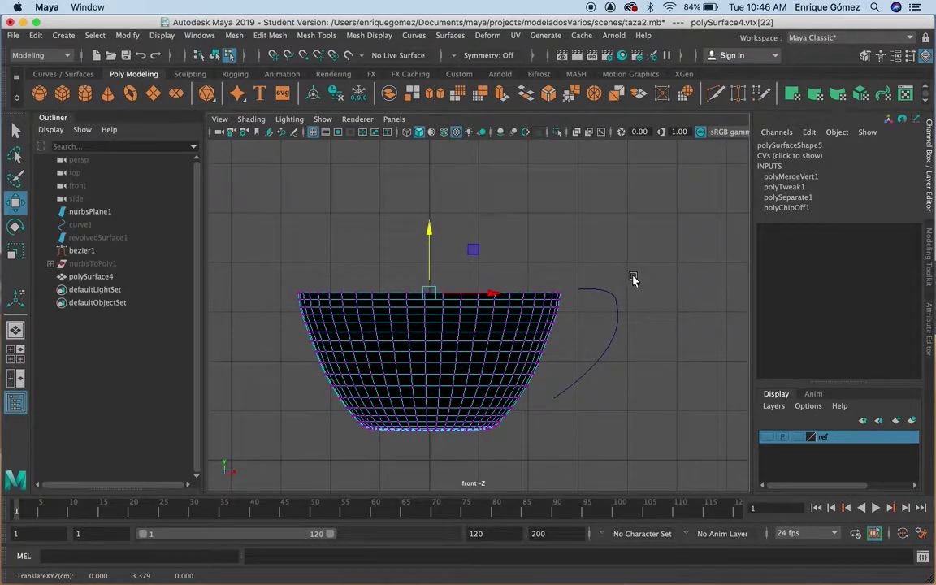
# Return to the maximised perspective view to look over the liquid surface.
pyautogui.press('space')
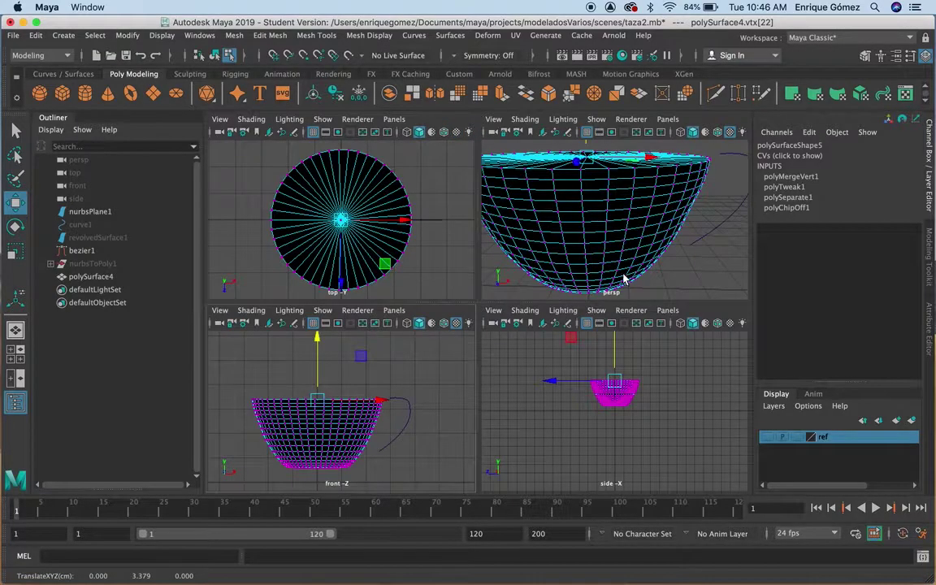
pyautogui.press('space')
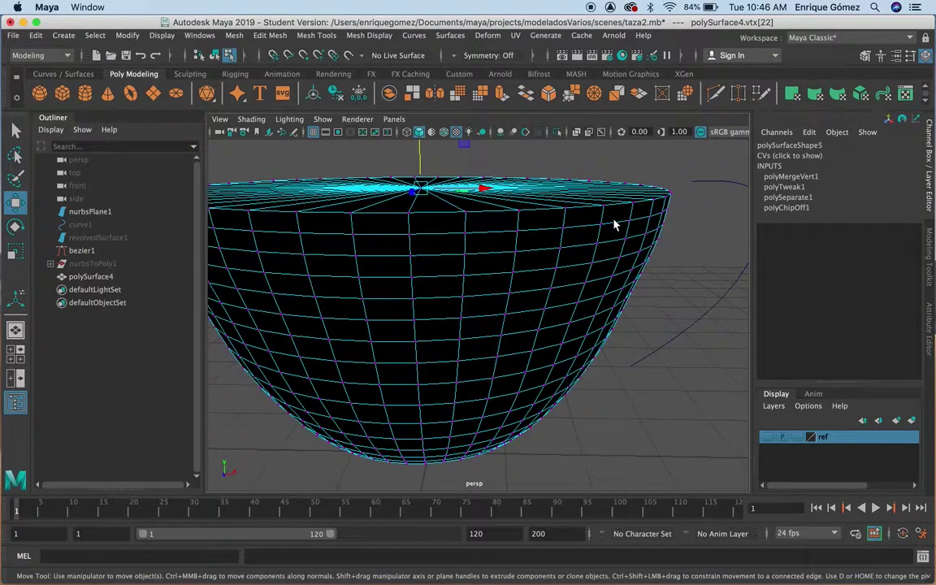
pyautogui.scroll(-3, 603, 274)
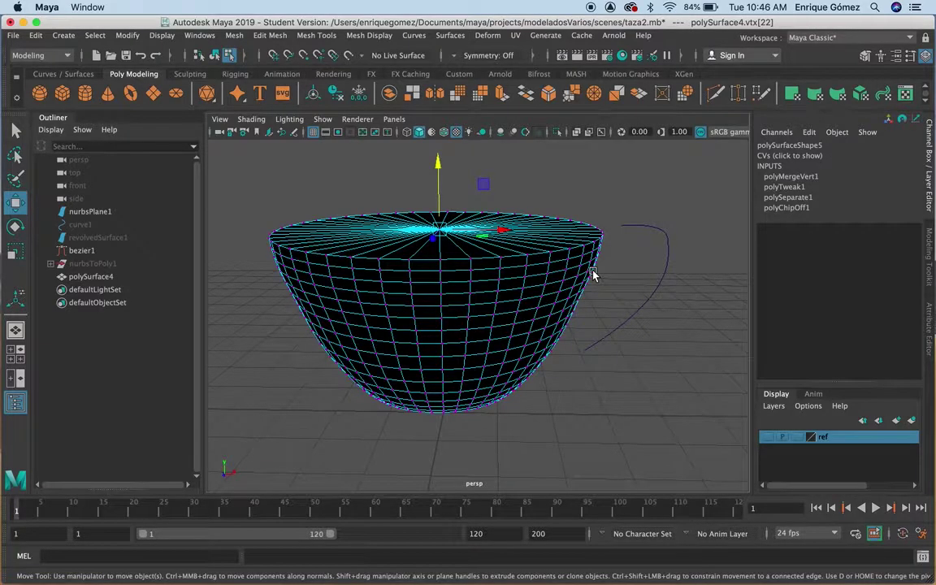
pyautogui.moveTo(361, 273); pyautogui.dragTo(468, 197, button='right')
# Reverse the normals of the coffee liquid polySurface4, then reselect it to confirm grey shading.
pyautogui.click(650, 370)
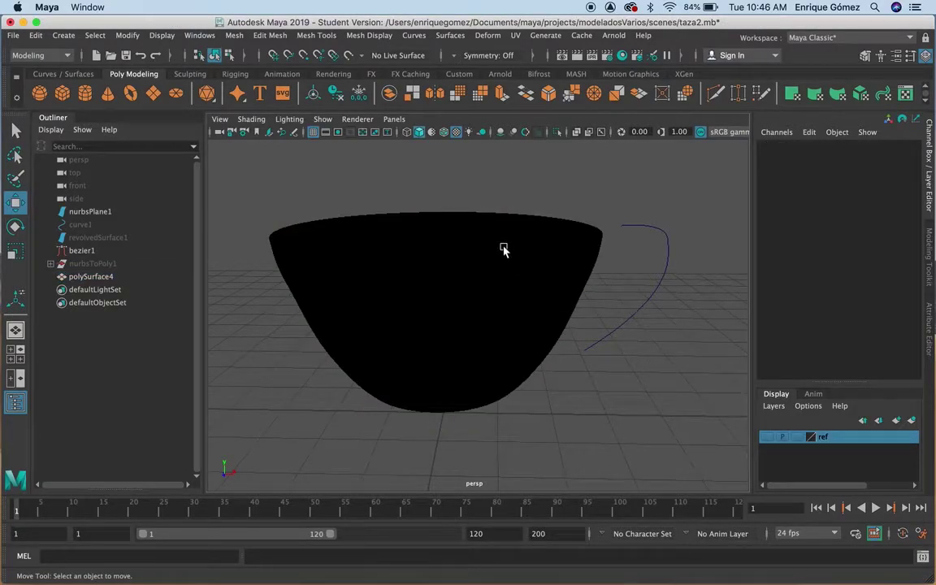
pyautogui.click(439, 289)
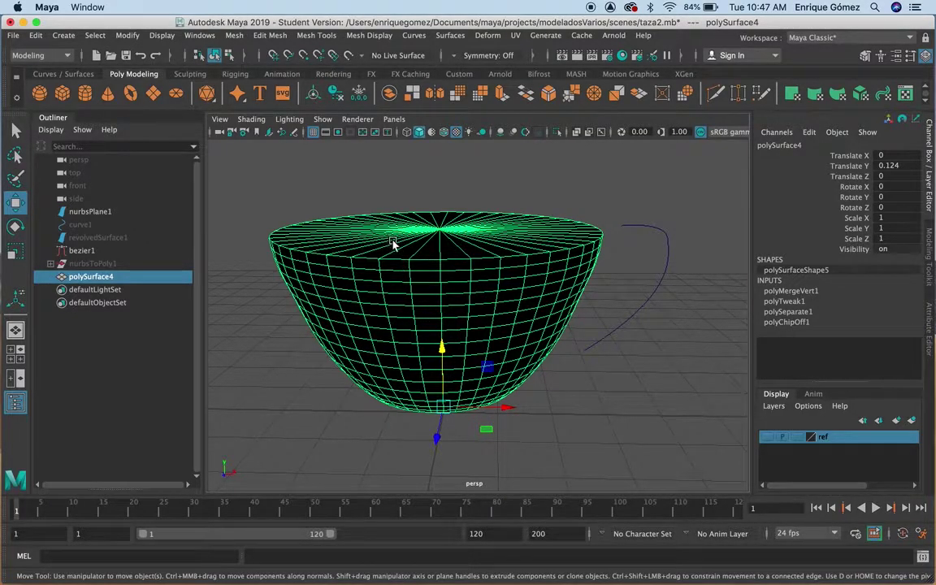
pyautogui.click(329, 38)
pyautogui.moveTo(369, 36)
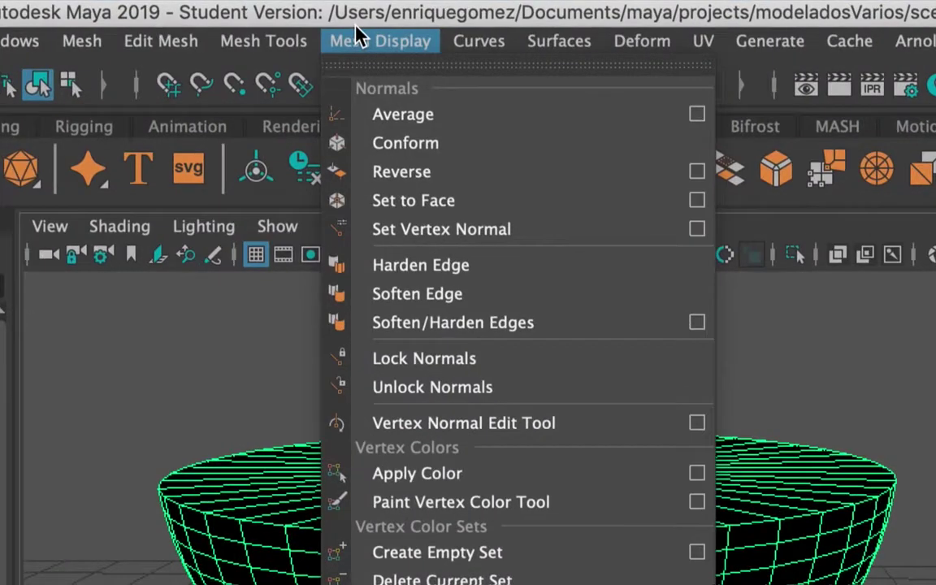
pyautogui.click(382, 173)
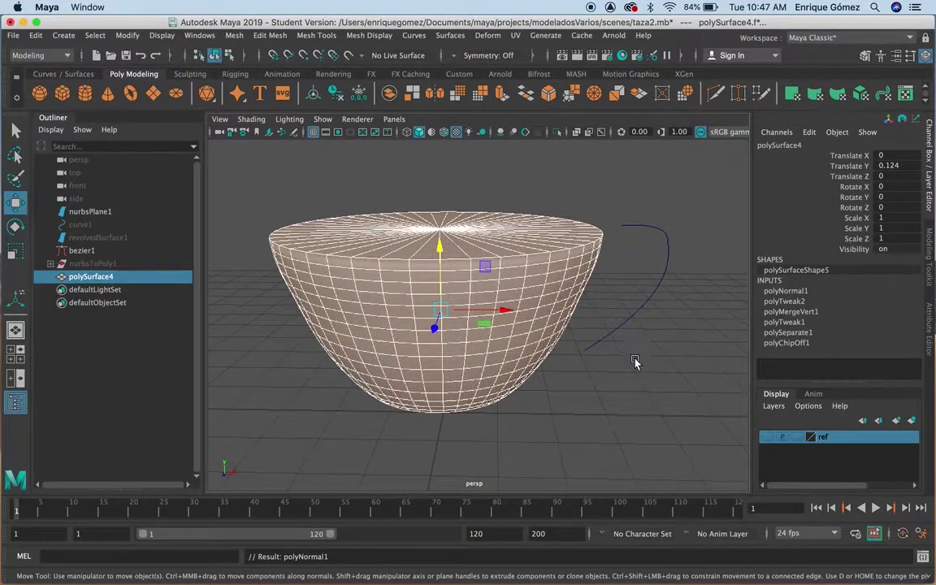
pyautogui.click(581, 339)
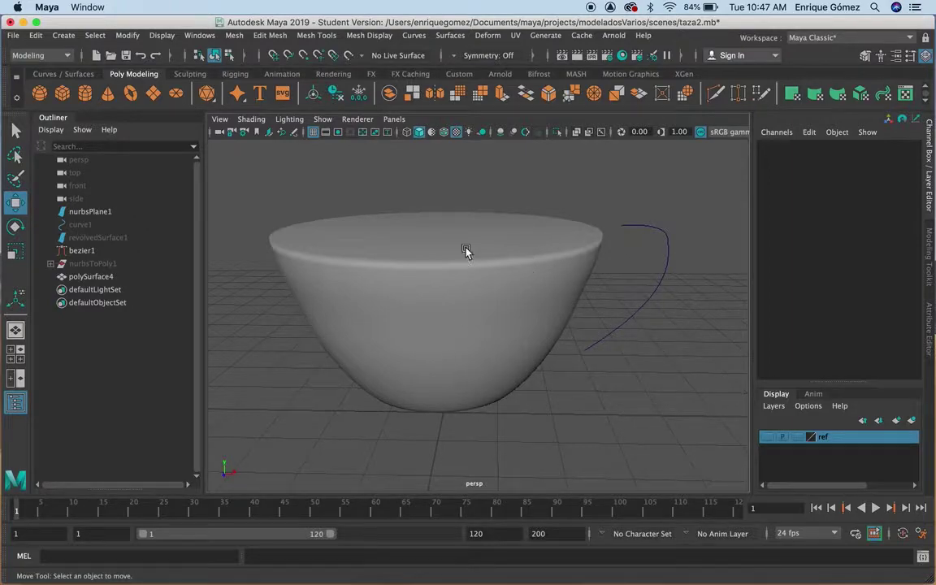
pyautogui.click(472, 311)
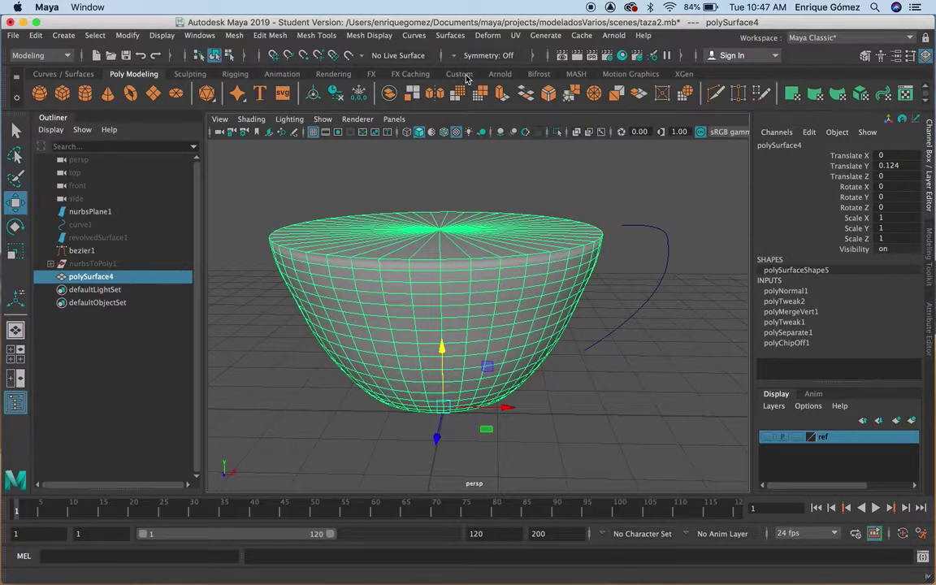
# Assign a new anisotropic material to polySurface4 and bring its anisotropic1 tab into view.
pyautogui.click(332, 75)
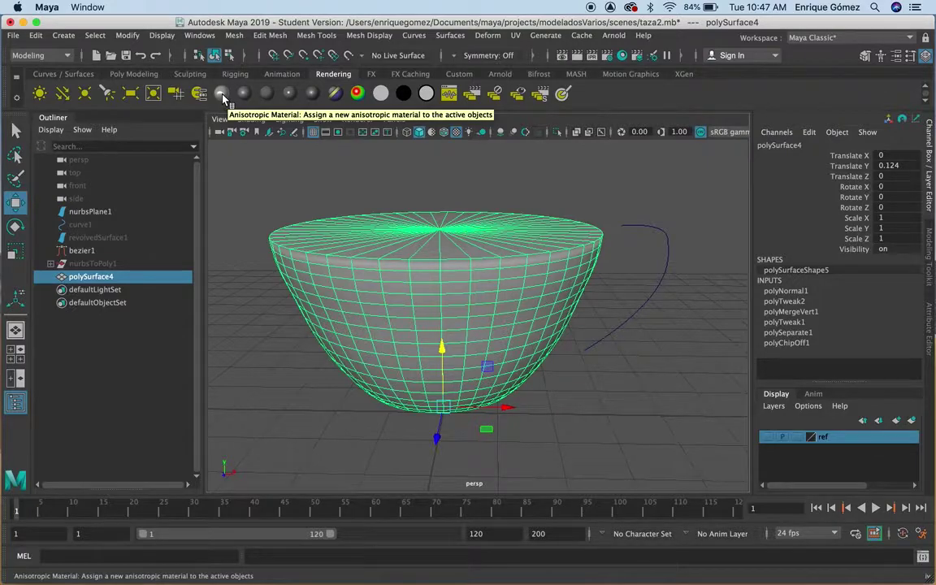
pyautogui.click(222, 94)
pyautogui.hotkey('ctrl', 'a')
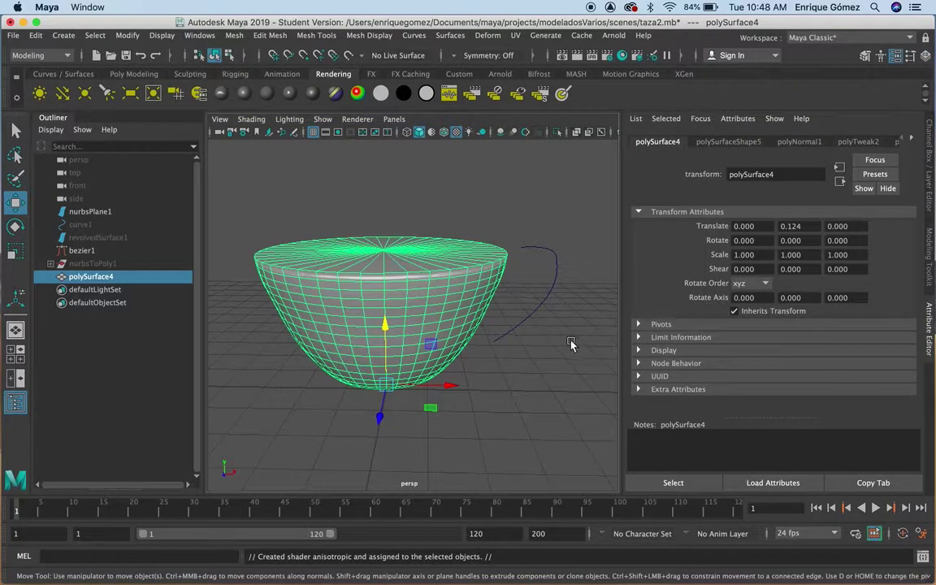
pyautogui.keyDown('alt'); pyautogui.moveTo(571, 345); pyautogui.dragTo(569, 347); pyautogui.keyUp('alt')
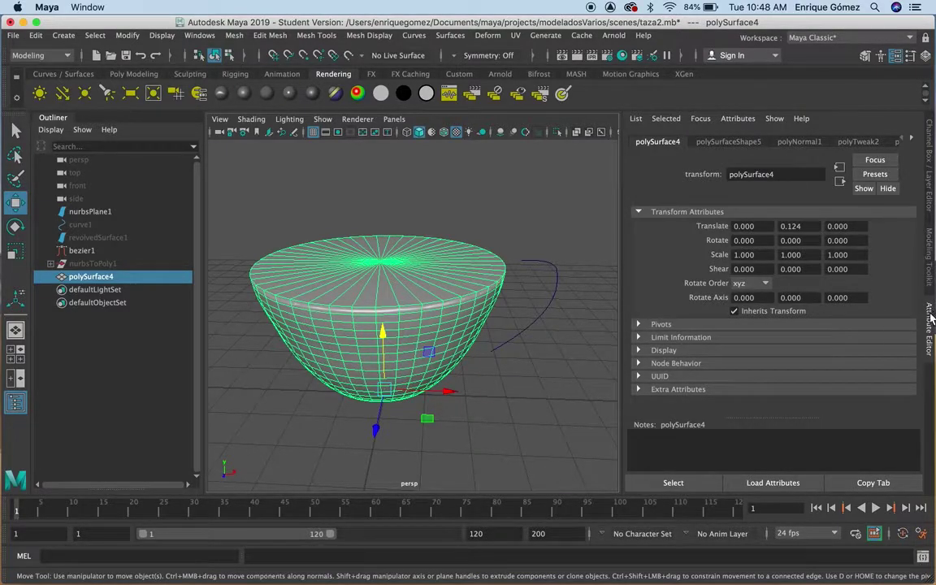
pyautogui.click(913, 141)
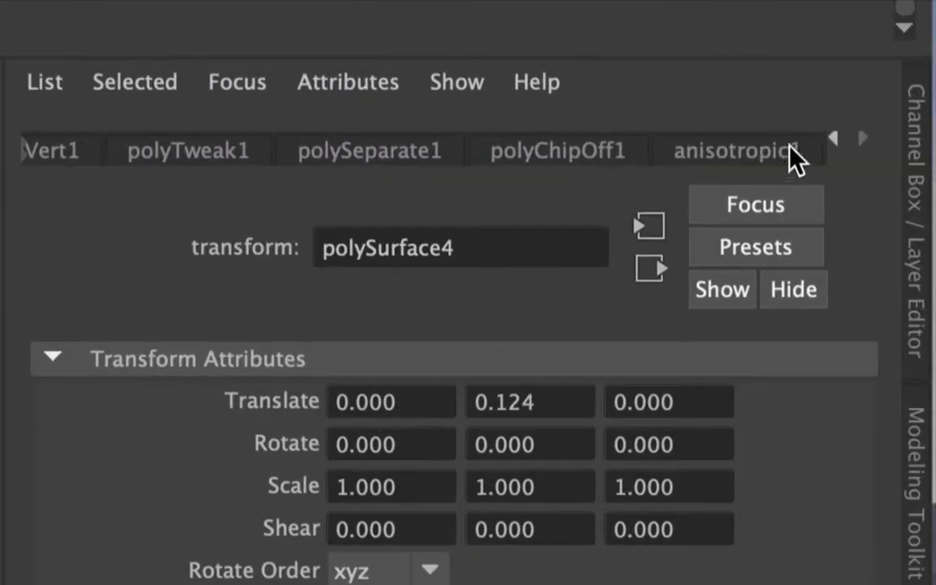
# Rename the anisotropic1 material to 'liquidoCafe'.
pyautogui.click(832, 140)
pyautogui.click(863, 140)
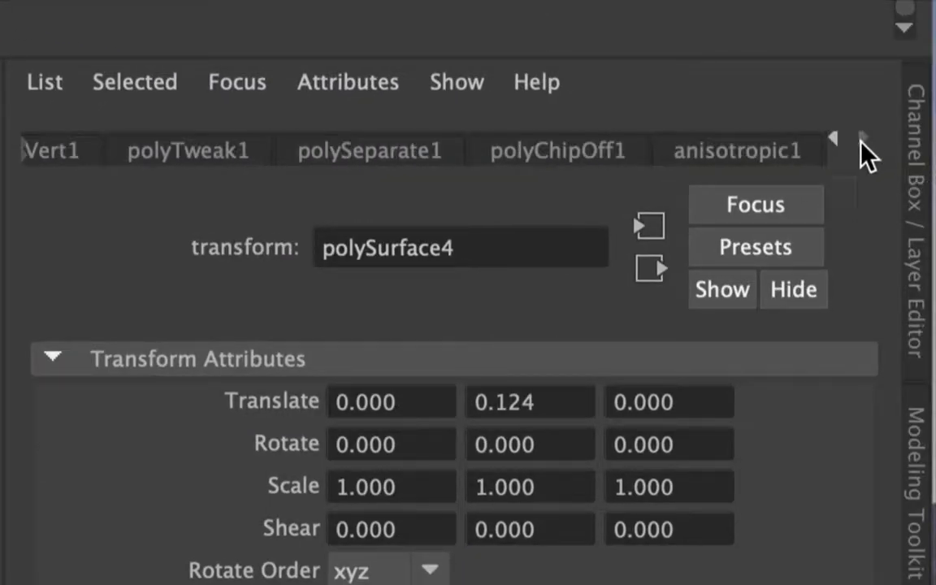
pyautogui.click(755, 154)
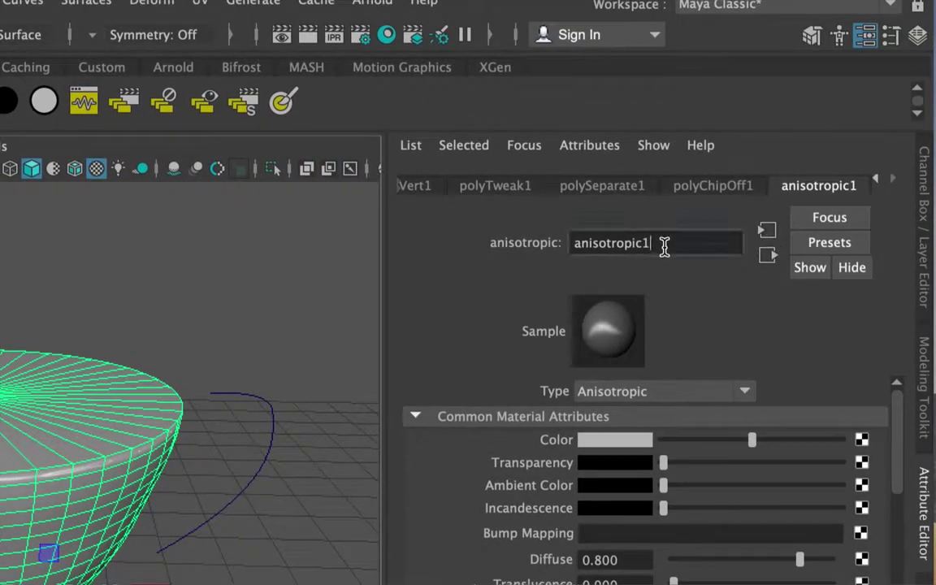
pyautogui.doubleClick(663, 245)
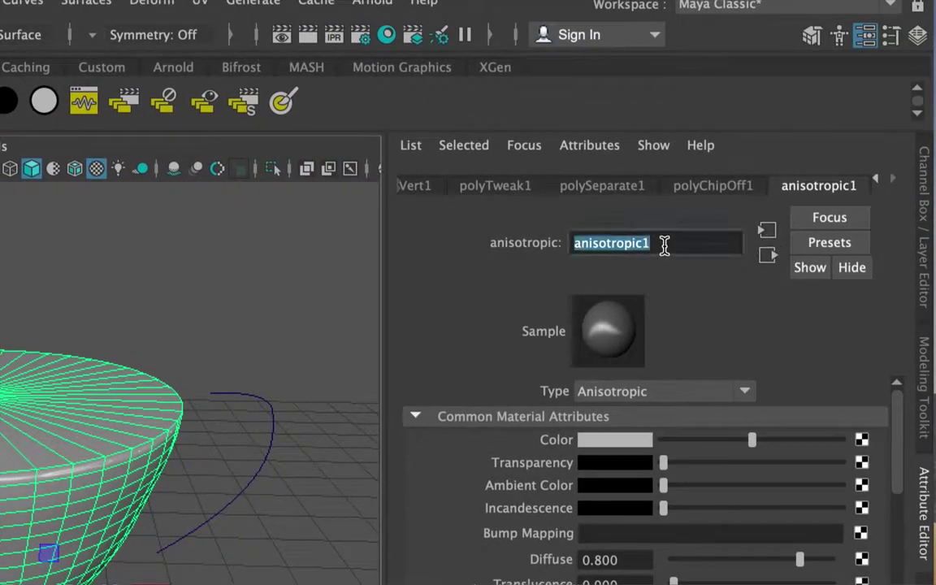
pyautogui.write('liquido')
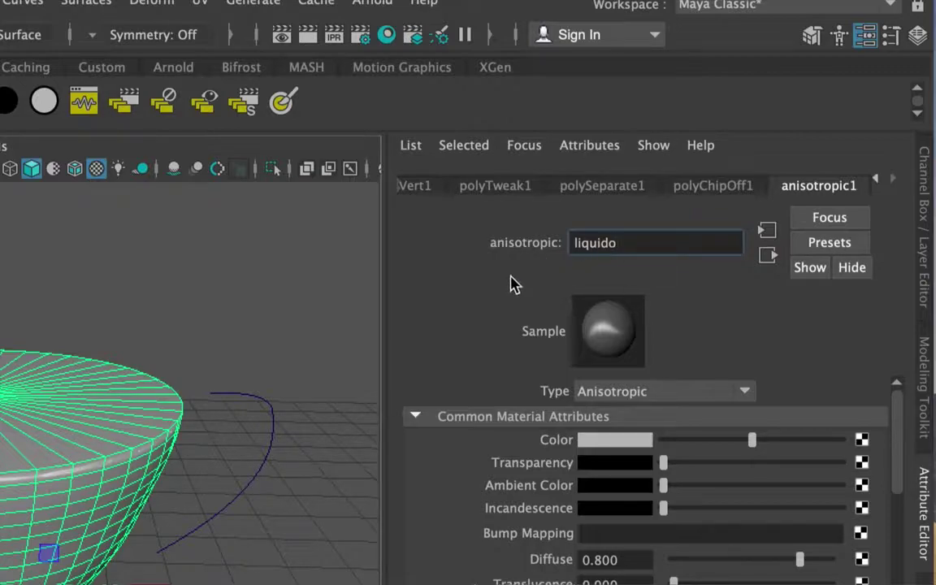
pyautogui.write('Cafe')
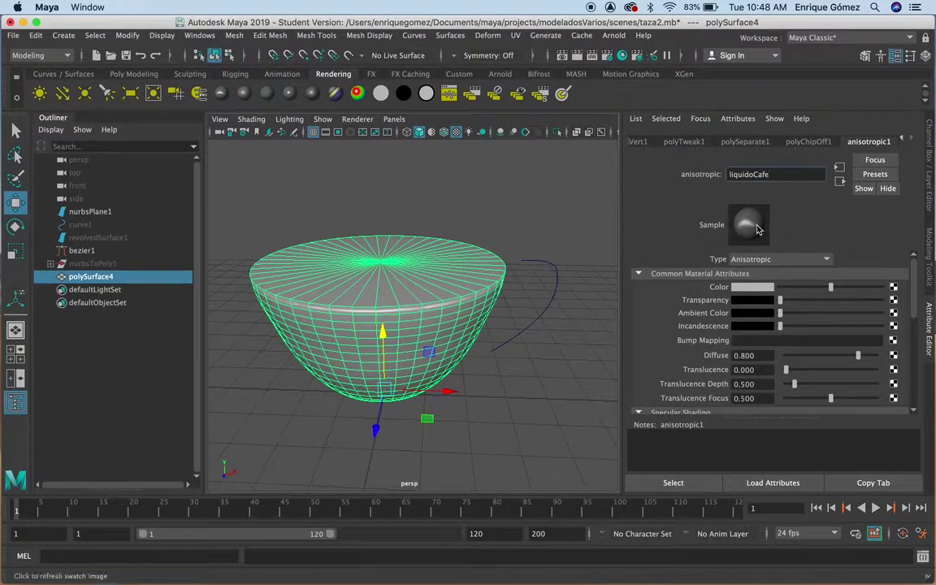
# Set liquidoCafe's colour to a near-black saturated red (H 360, S 0.959, V 0.014).
pyautogui.click(753, 289)
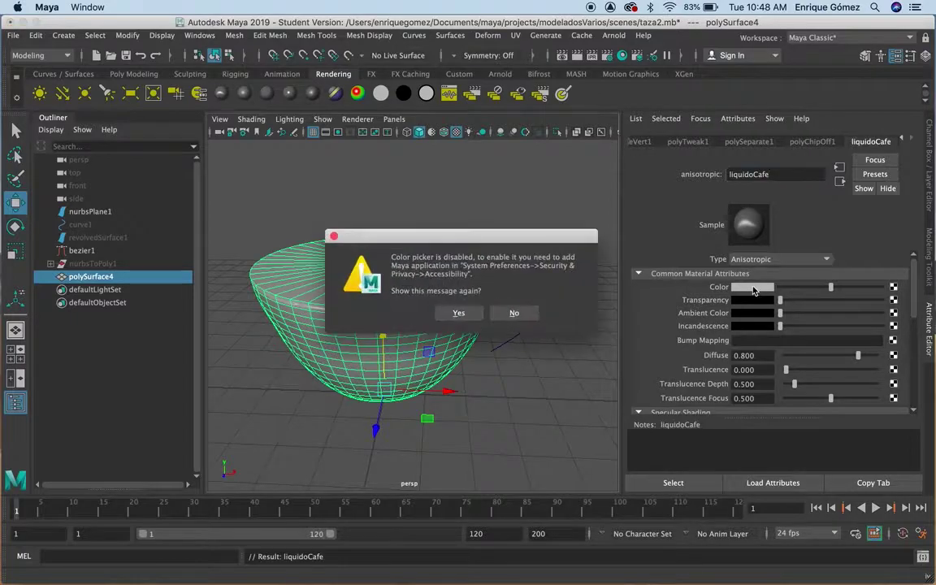
pyautogui.click(506, 315)
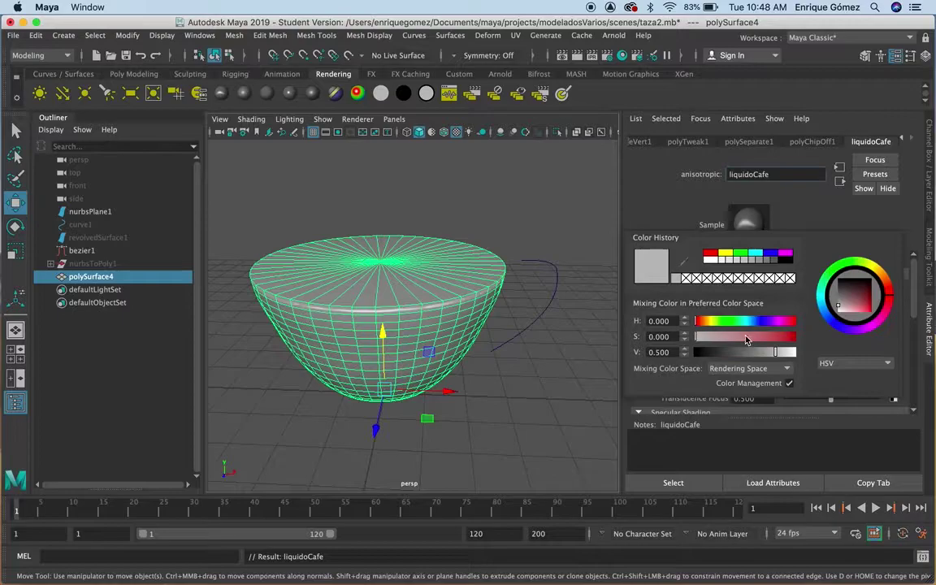
pyautogui.moveTo(746, 340); pyautogui.dragTo(778, 337)
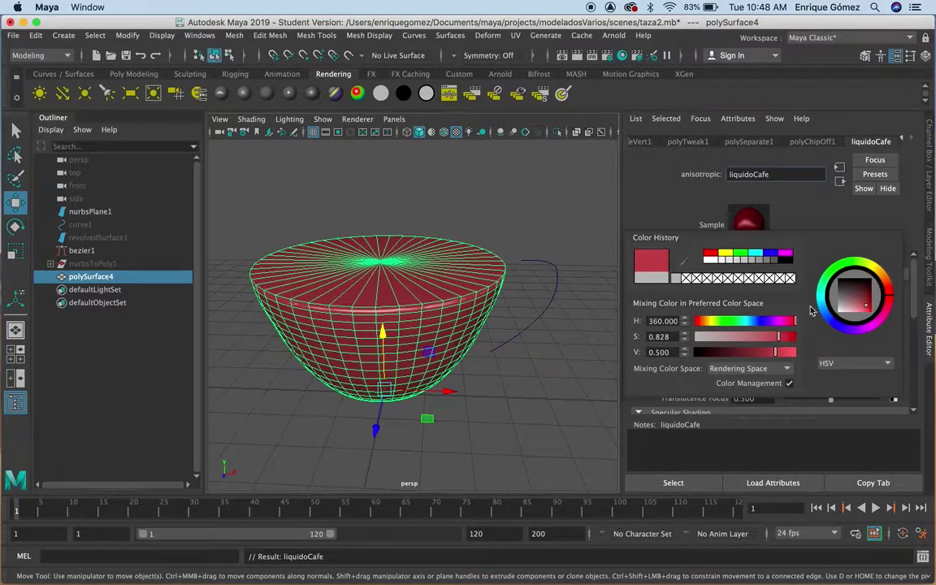
pyautogui.moveTo(775, 355); pyautogui.dragTo(728, 355)
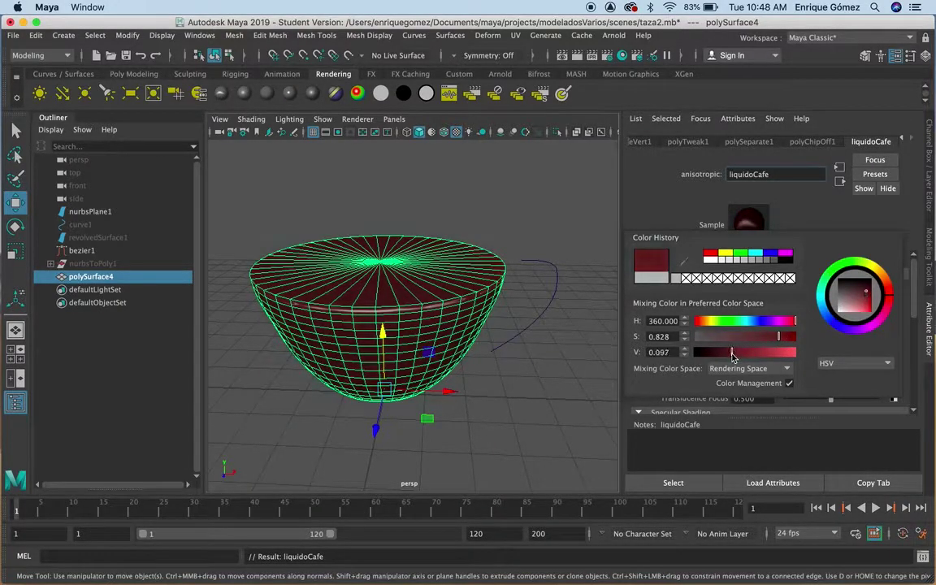
pyautogui.moveTo(728, 355); pyautogui.dragTo(723, 356)
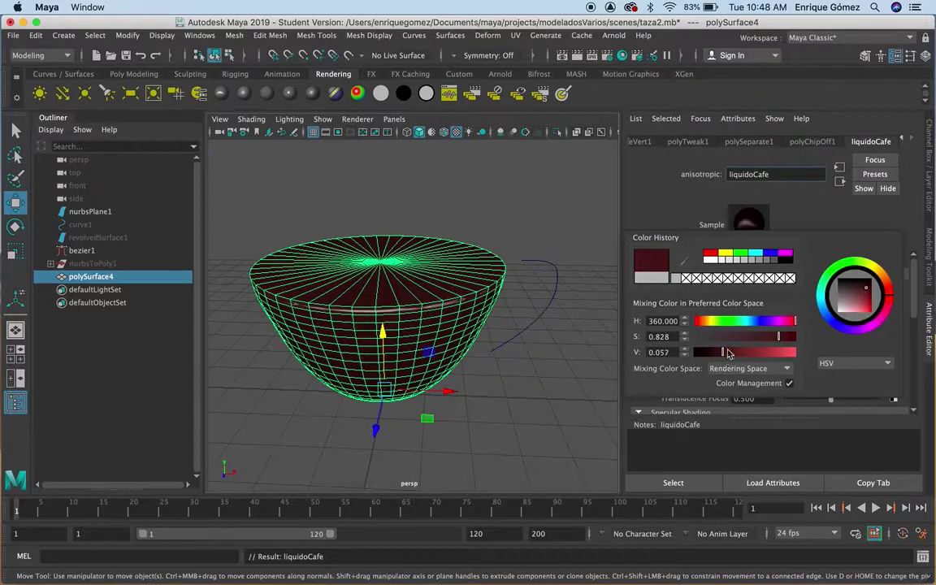
pyautogui.moveTo(778, 337); pyautogui.dragTo(791, 337)
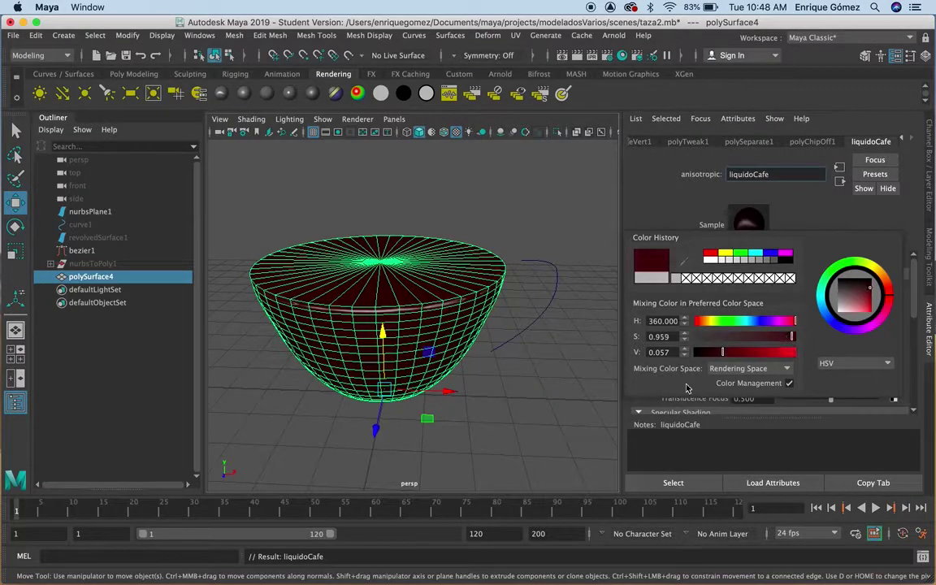
pyautogui.moveTo(723, 355); pyautogui.dragTo(708, 355)
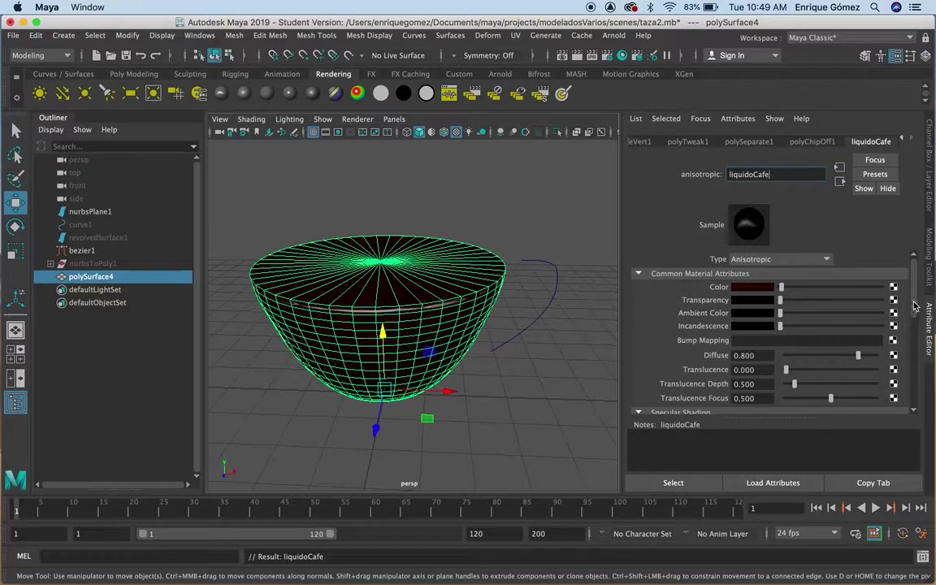
# Set liquidoCafe's translucence to 0.036 and specular angle to 36.788, viewing the coffee from above.
pyautogui.moveTo(914, 305); pyautogui.dragTo(917, 324)
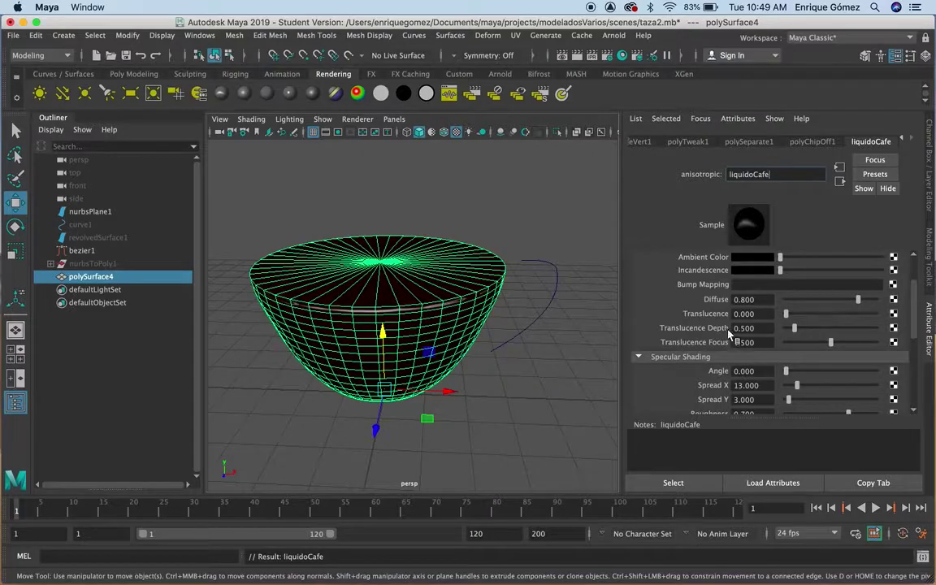
pyautogui.click(787, 316)
pyautogui.moveTo(788, 318); pyautogui.dragTo(790, 319)
pyautogui.moveTo(914, 319); pyautogui.dragTo(916, 334)
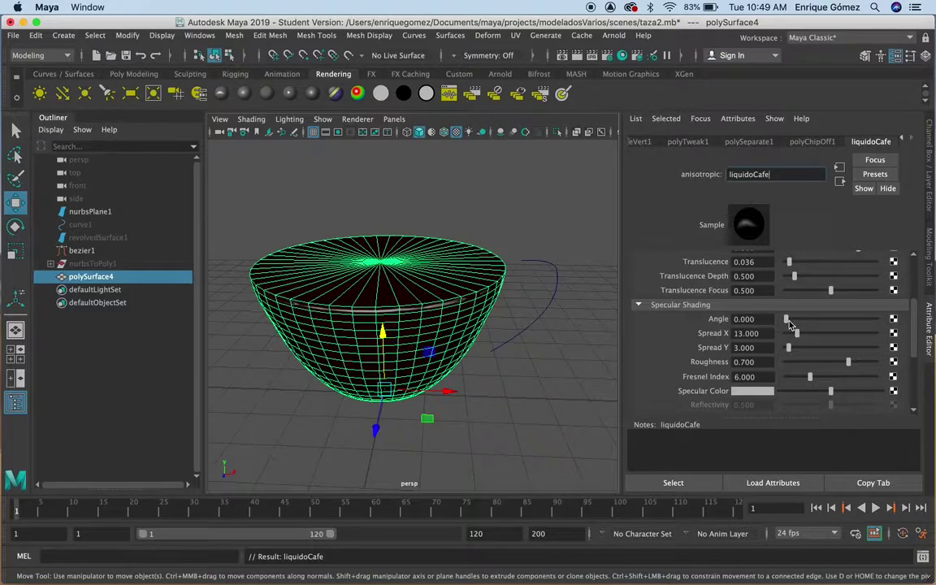
pyautogui.moveTo(787, 323)
pyautogui.mouseDown()
pyautogui.moveTo(873, 325)
pyautogui.moveTo(795, 323)
pyautogui.mouseUp()
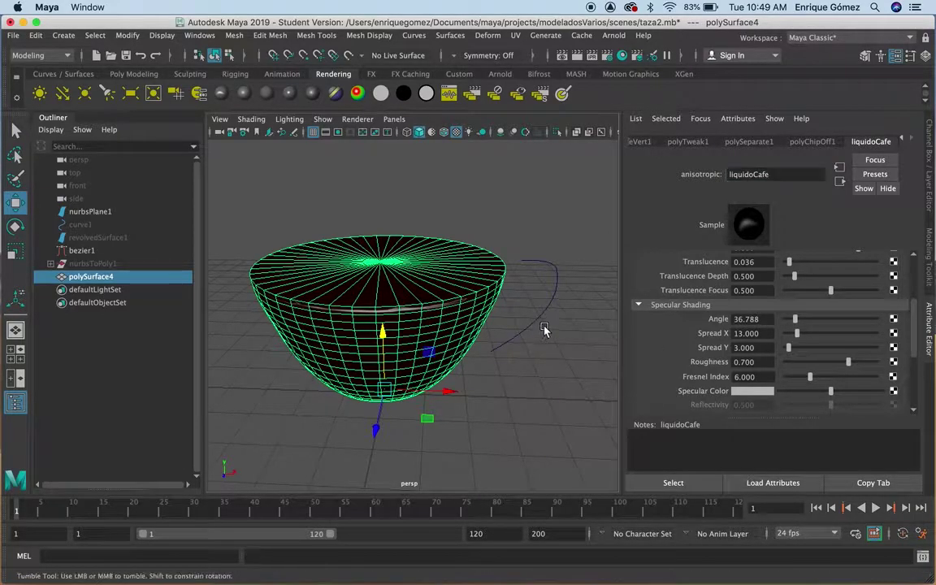
pyautogui.moveTo(545, 334)
pyautogui.keyDown('alt'); pyautogui.mouseDown()
pyautogui.moveTo(534, 378)
pyautogui.moveTo(537, 359)
pyautogui.moveTo(547, 363)
pyautogui.mouseUp(); pyautogui.keyUp('alt')
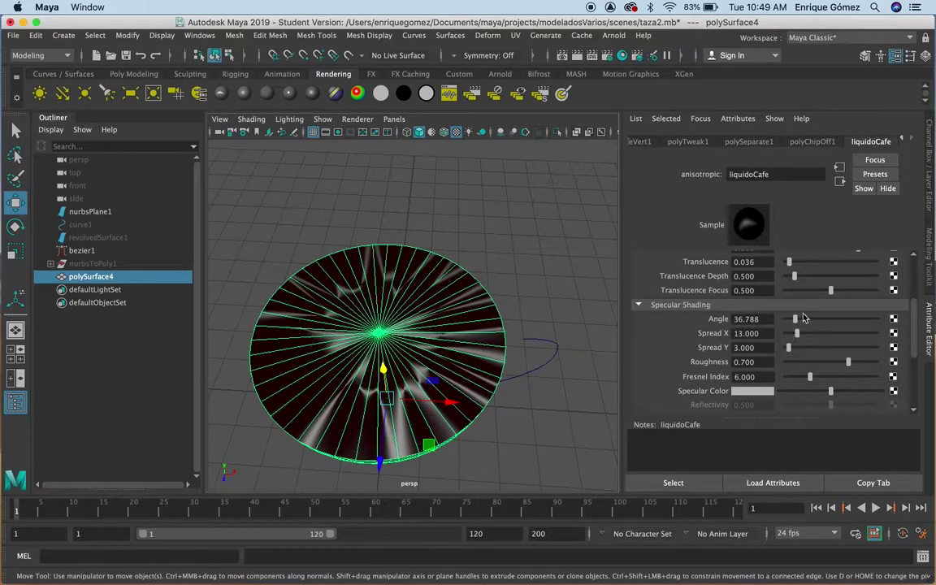
# Set highlight angle 360, Spread X 23.434, Spread Y 2.288, roughness 0.487, Fresnel 5.081, darker specular colour.
pyautogui.moveTo(797, 324)
pyautogui.mouseDown()
pyautogui.moveTo(875, 323)
pyautogui.moveTo(866, 325)
pyautogui.mouseUp()
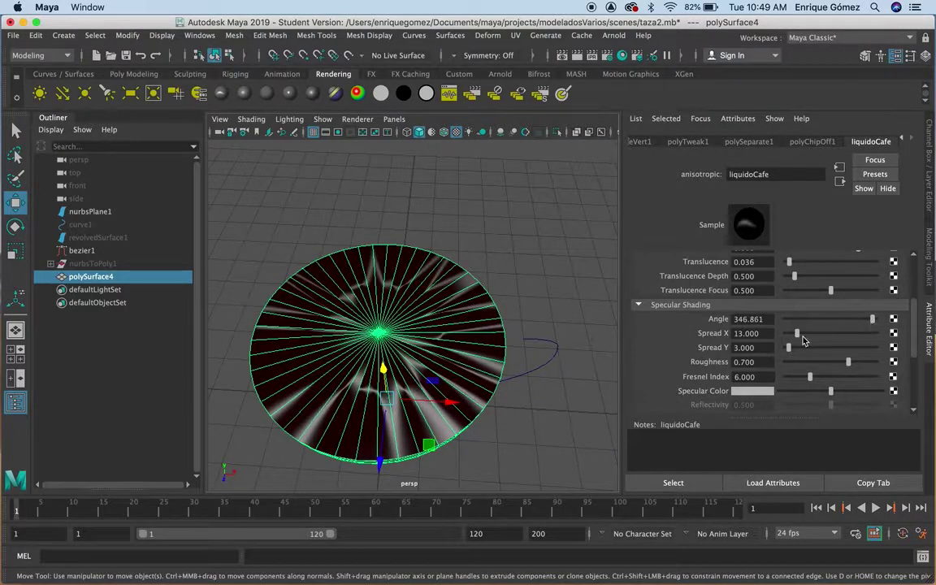
pyautogui.moveTo(797, 333); pyautogui.dragTo(834, 333)
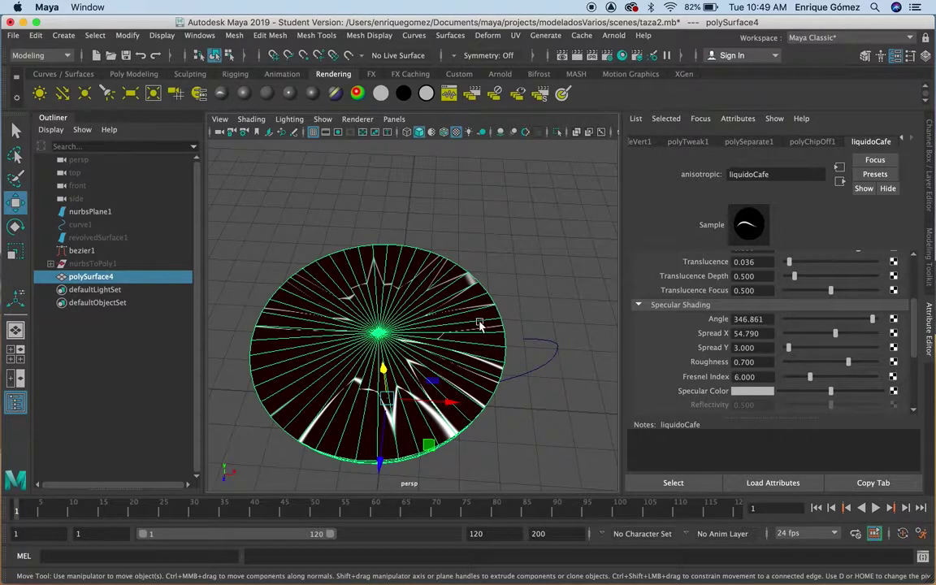
pyautogui.moveTo(848, 362)
pyautogui.mouseDown()
pyautogui.moveTo(813, 368)
pyautogui.moveTo(829, 368)
pyautogui.mouseUp()
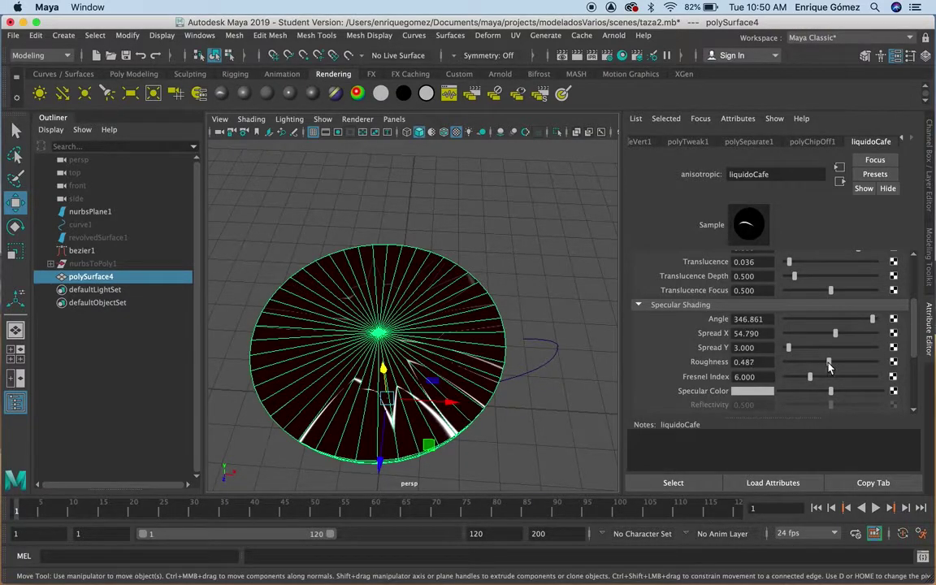
pyautogui.moveTo(807, 382); pyautogui.dragTo(834, 382)
pyautogui.moveTo(830, 393); pyautogui.dragTo(788, 399)
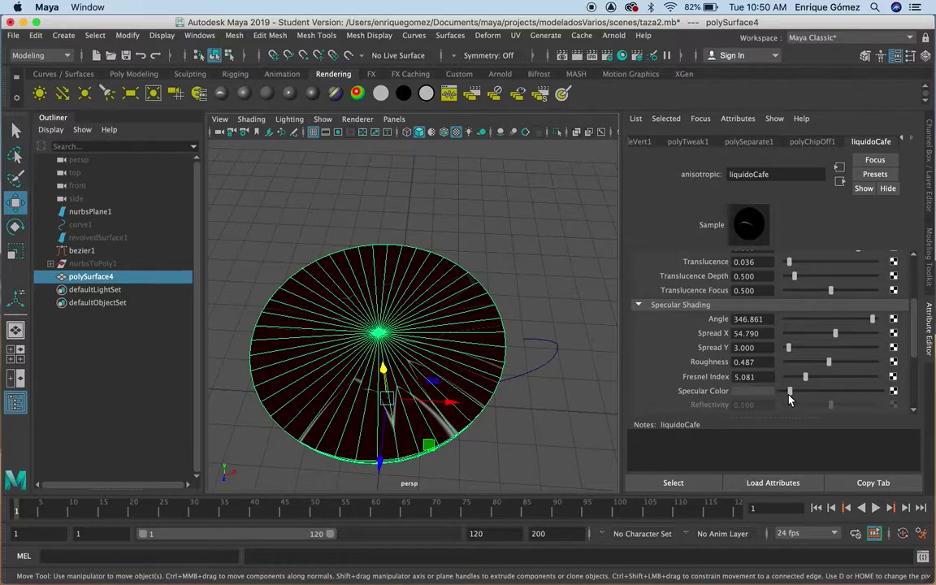
pyautogui.moveTo(788, 348)
pyautogui.mouseDown()
pyautogui.moveTo(829, 340)
pyautogui.moveTo(806, 334)
pyautogui.moveTo(786, 350)
pyautogui.mouseUp()
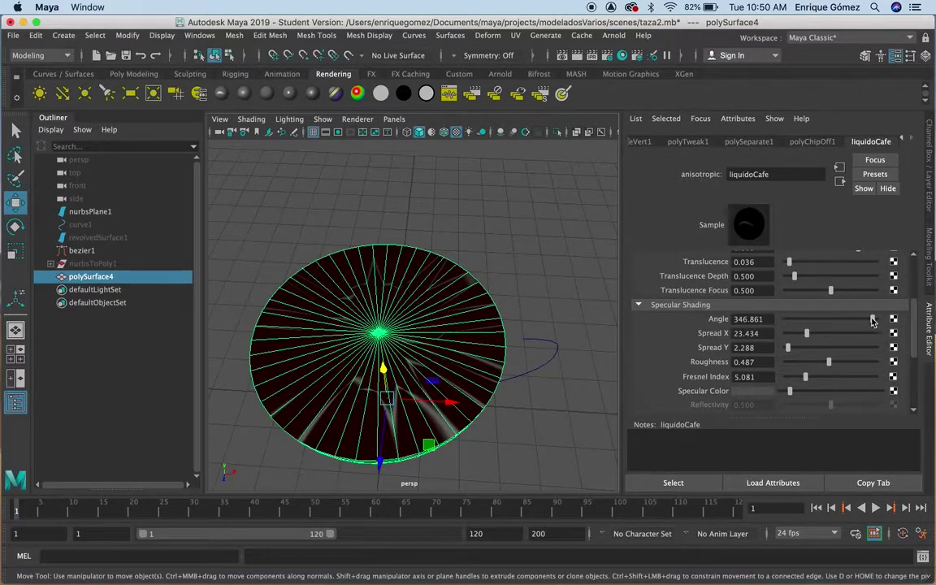
pyautogui.moveTo(871, 320)
pyautogui.mouseDown()
pyautogui.moveTo(843, 322)
pyautogui.moveTo(875, 319)
pyautogui.mouseUp()
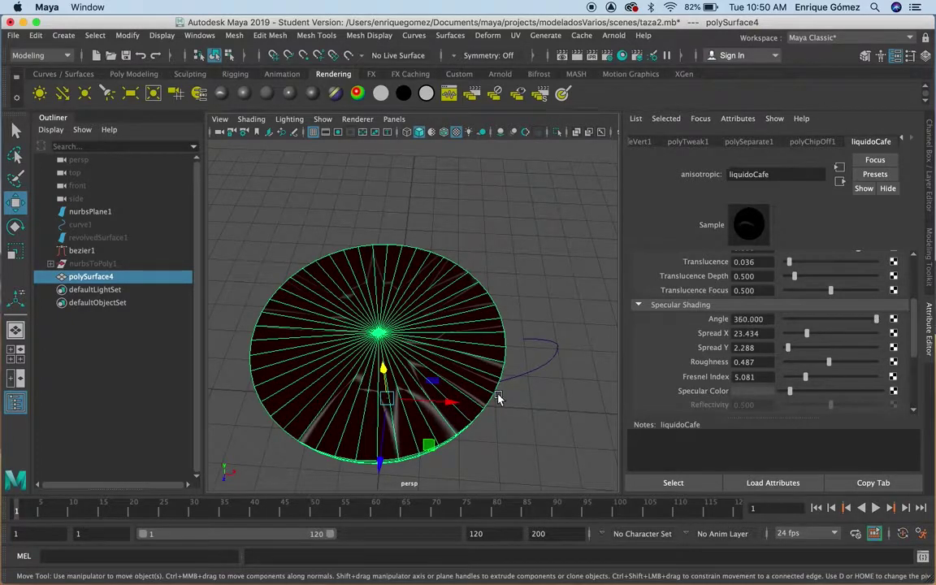
pyautogui.moveTo(528, 425)
pyautogui.keyDown('alt'); pyautogui.mouseDown()
pyautogui.moveTo(522, 431)
pyautogui.moveTo(509, 392)
pyautogui.moveTo(493, 407)
pyautogui.moveTo(500, 423)
pyautogui.moveTo(520, 383)
pyautogui.moveTo(520, 413)
pyautogui.moveTo(518, 381)
pyautogui.moveTo(523, 391)
pyautogui.moveTo(511, 391)
pyautogui.mouseUp(); pyautogui.keyUp('alt')
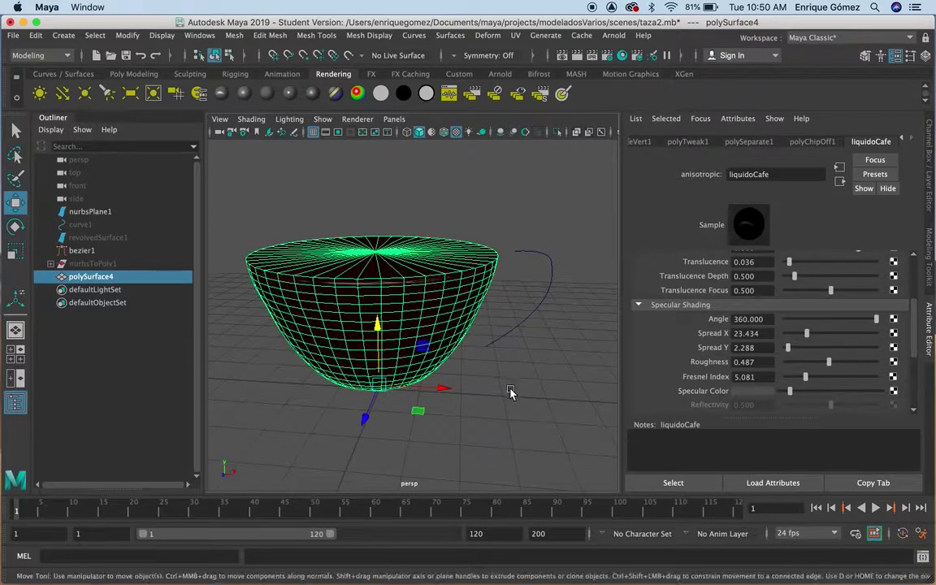
pyautogui.click(90, 264)
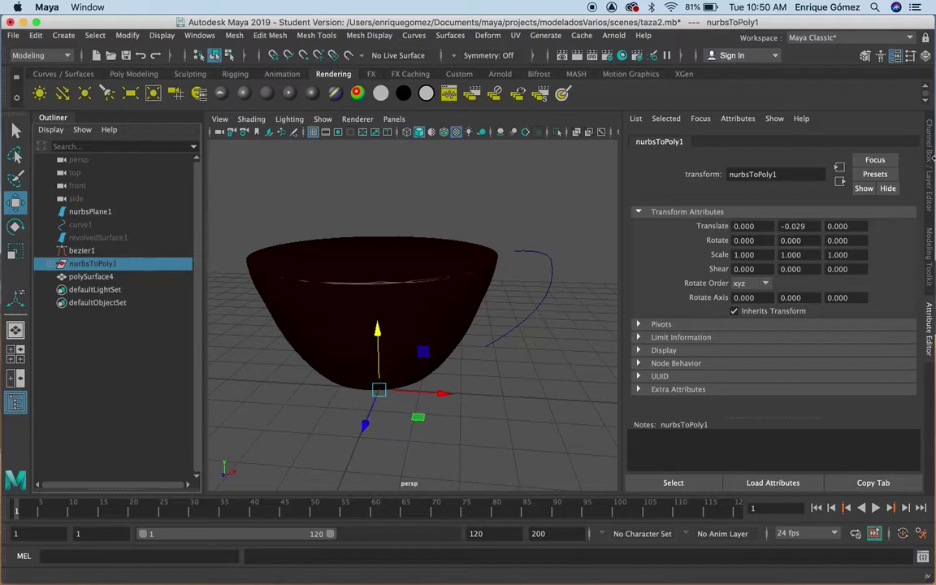
# Turn nurbsToPoly1's Visibility back on in the Channel Box and switch to the four-view layout.
pyautogui.click(929, 159)
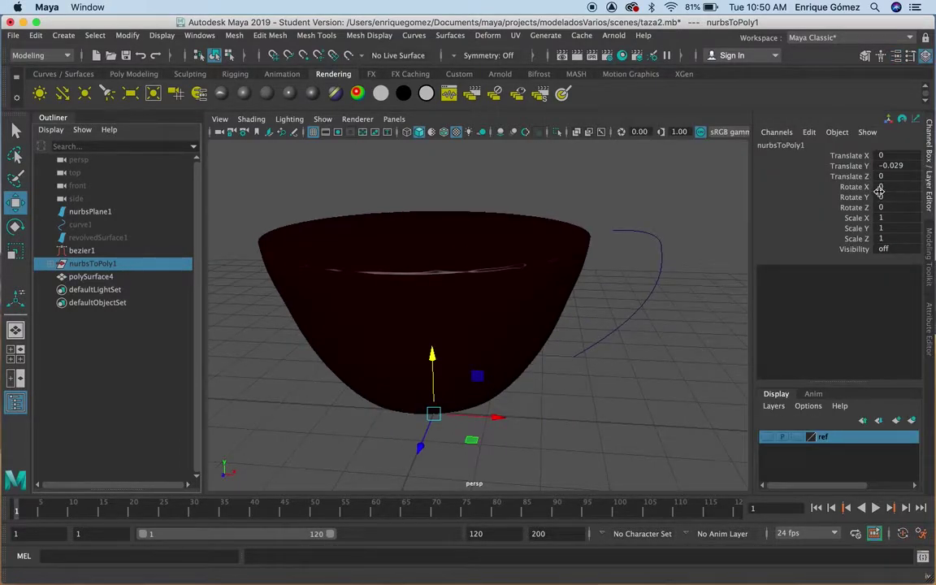
pyautogui.doubleClick(899, 250)
pyautogui.write('on')
pyautogui.press('Return')
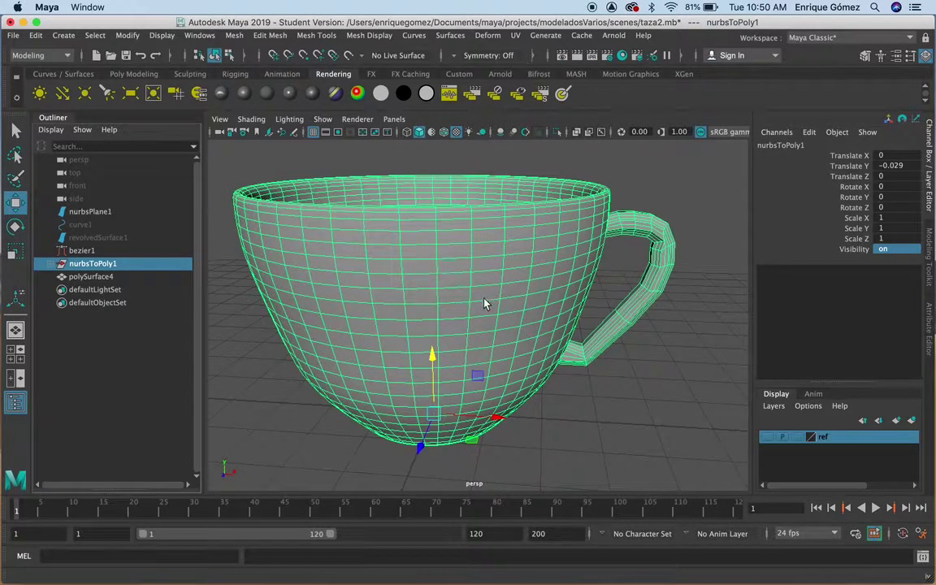
pyautogui.press('space')
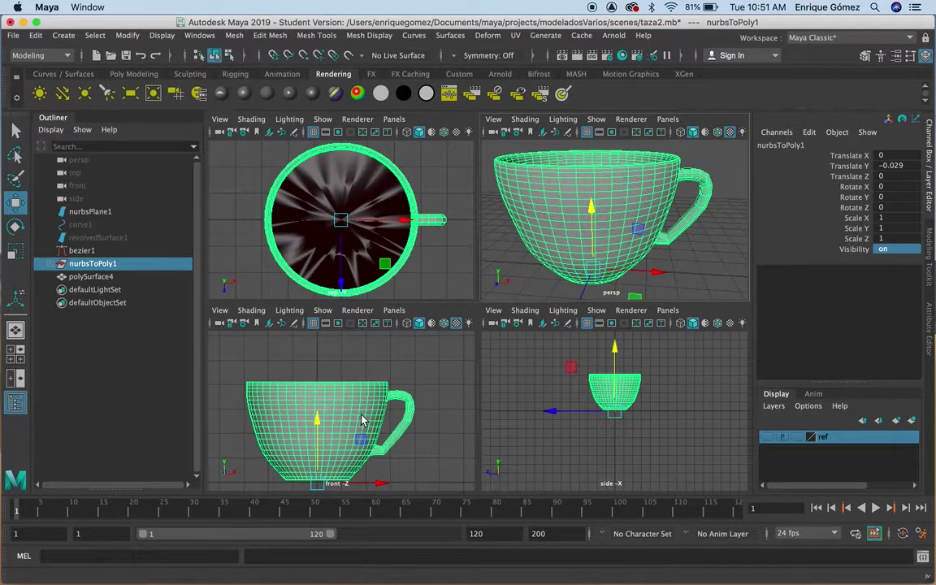
# Lower liquidoCafe's specular angle to 320.584, Spread X to 8.850 and Spread Y to 0.829.
pyautogui.click(356, 186)
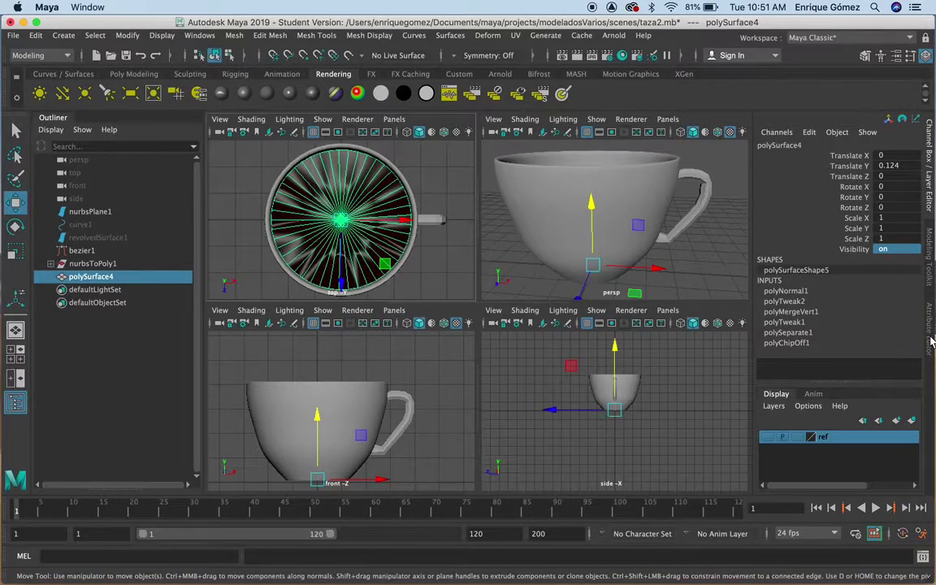
pyautogui.click(930, 341)
pyautogui.click(911, 142)
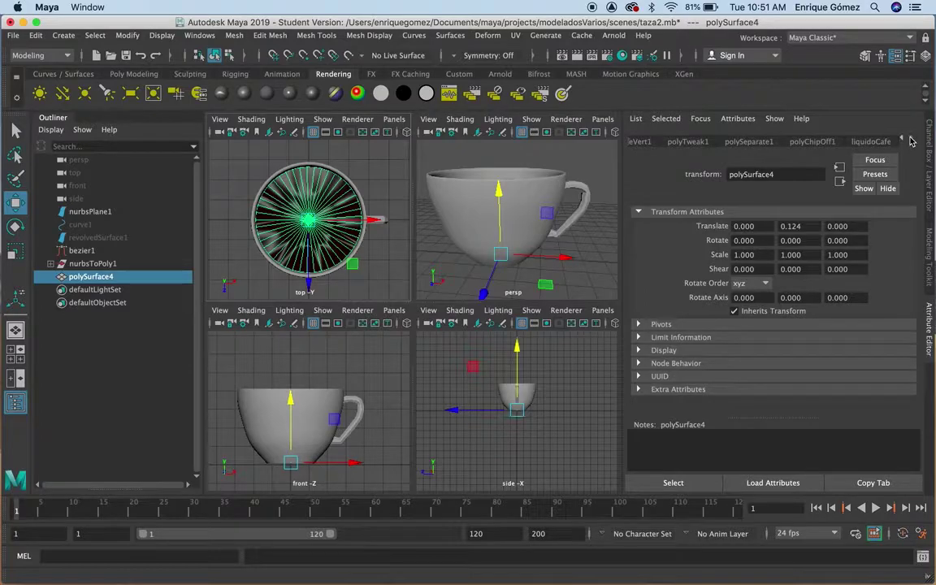
pyautogui.click(873, 142)
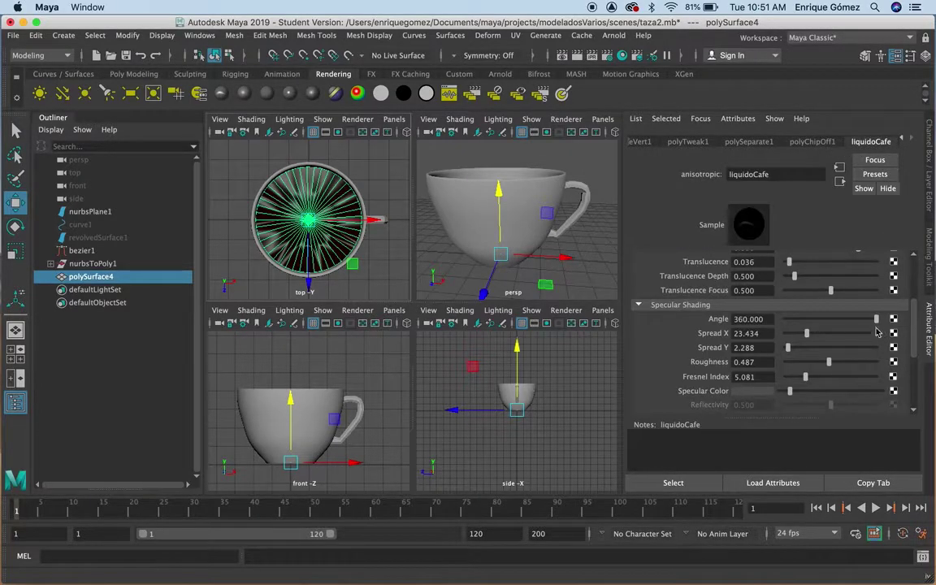
pyautogui.moveTo(875, 322); pyautogui.dragTo(866, 323)
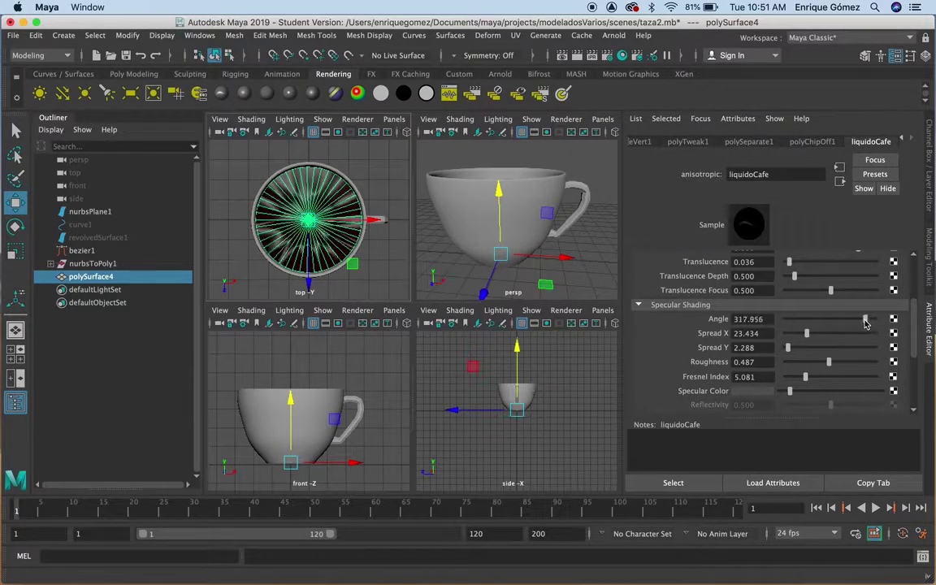
pyautogui.moveTo(807, 335); pyautogui.dragTo(795, 337)
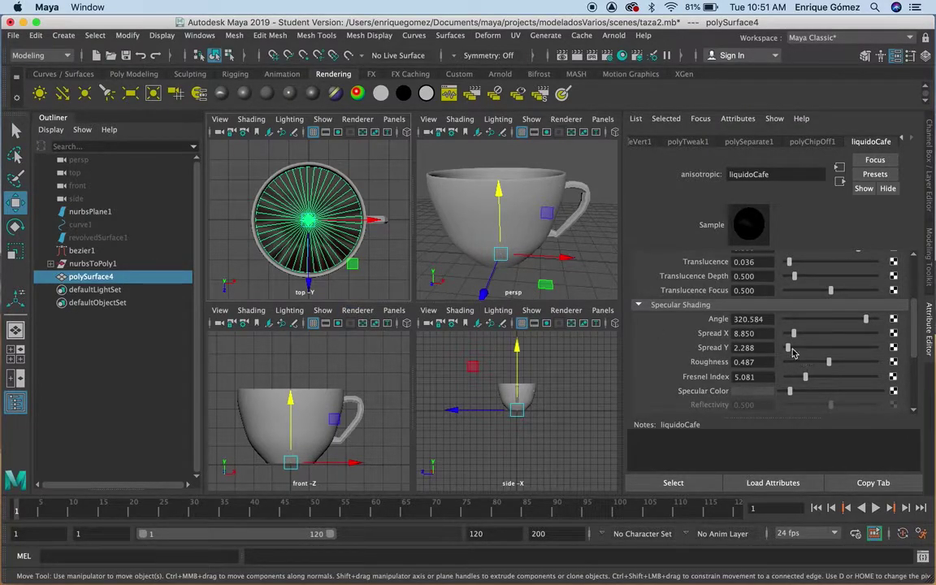
pyautogui.moveTo(789, 347); pyautogui.dragTo(786, 347)
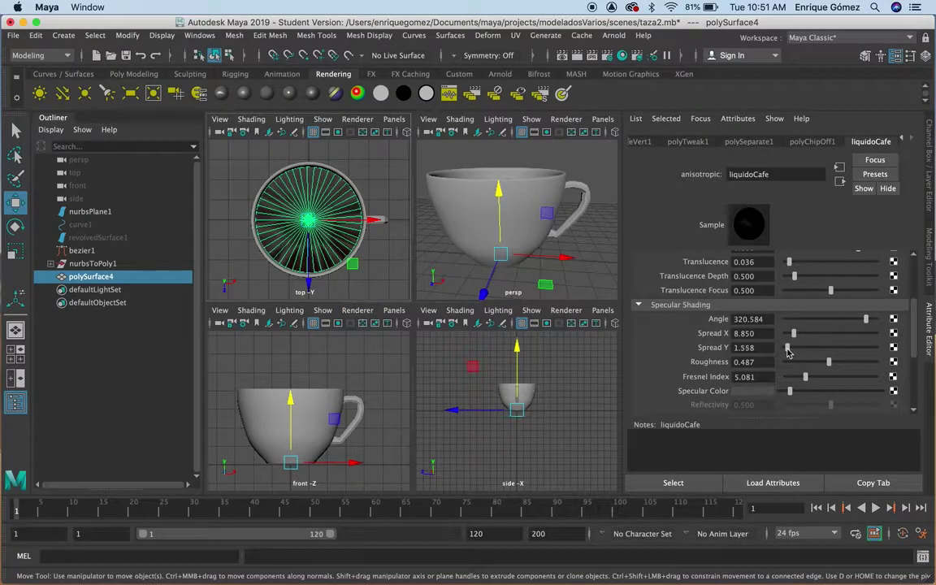
pyautogui.scroll(2, 334, 267)
pyautogui.scroll(2, 334, 268)
pyautogui.scroll(-5, 334, 270)
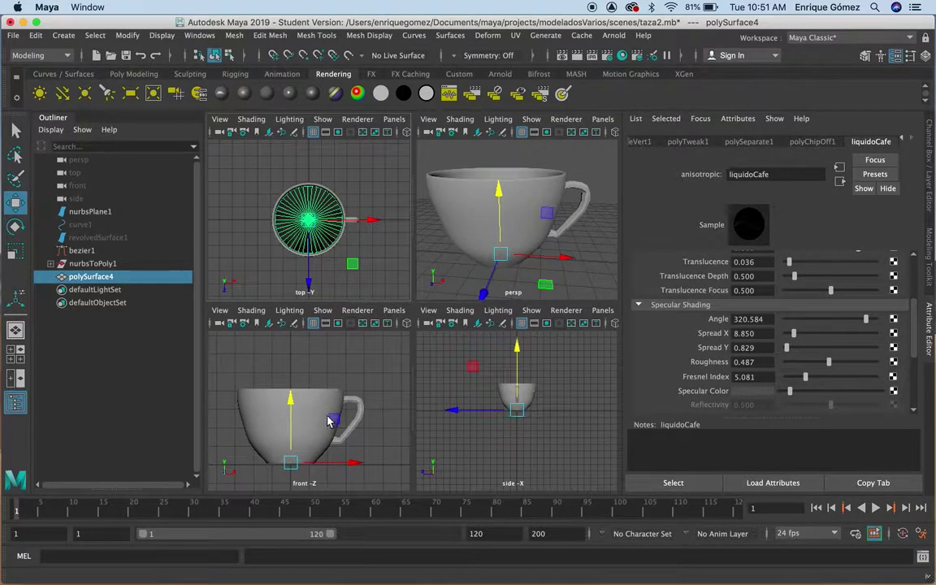
pyautogui.press('space')
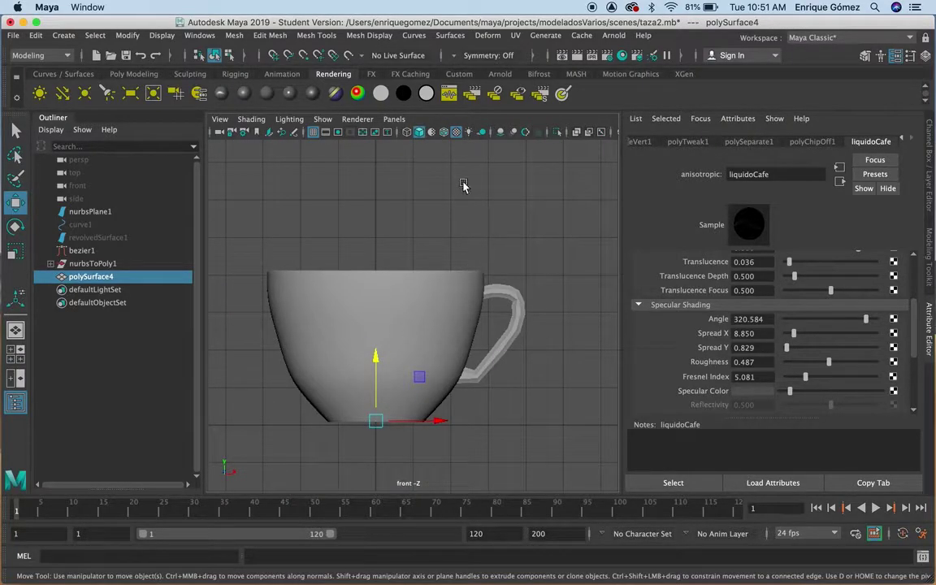
# Turn on Wireframe on Shaded in the maximized front view and zoom in on the cup.
pyautogui.click(407, 131)
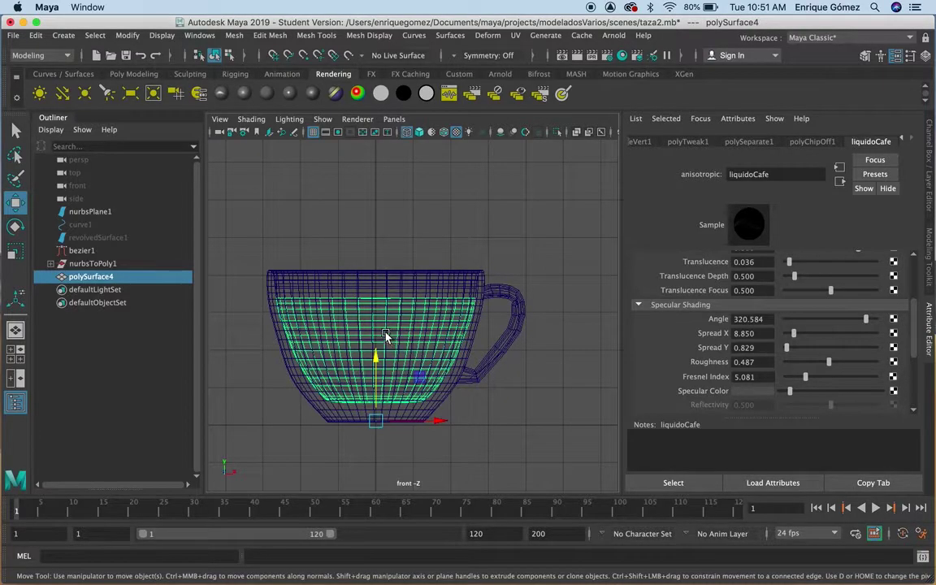
pyautogui.scroll(2, 386, 335)
pyautogui.scroll(1, 386, 336)
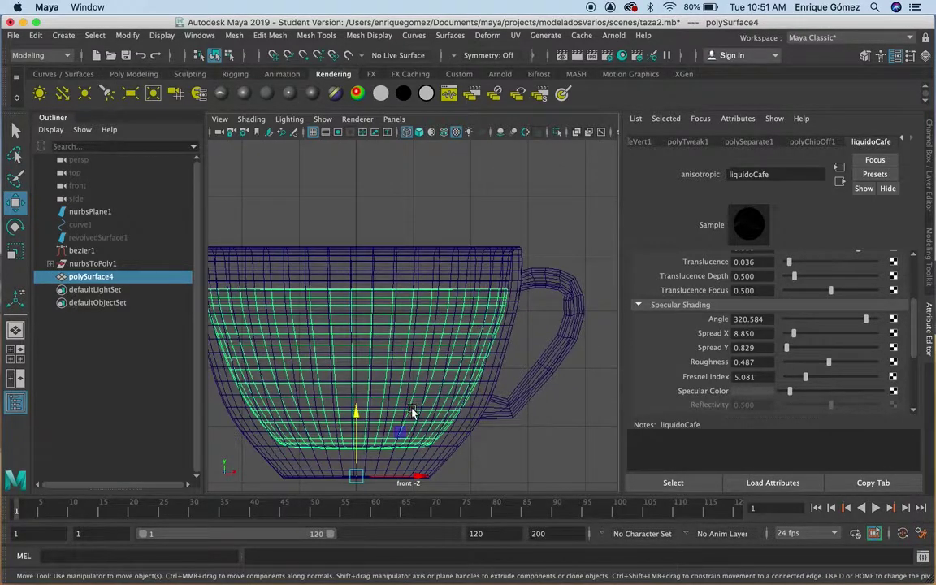
pyautogui.scroll(-1, 387, 402)
pyautogui.scroll(-1, 387, 402)
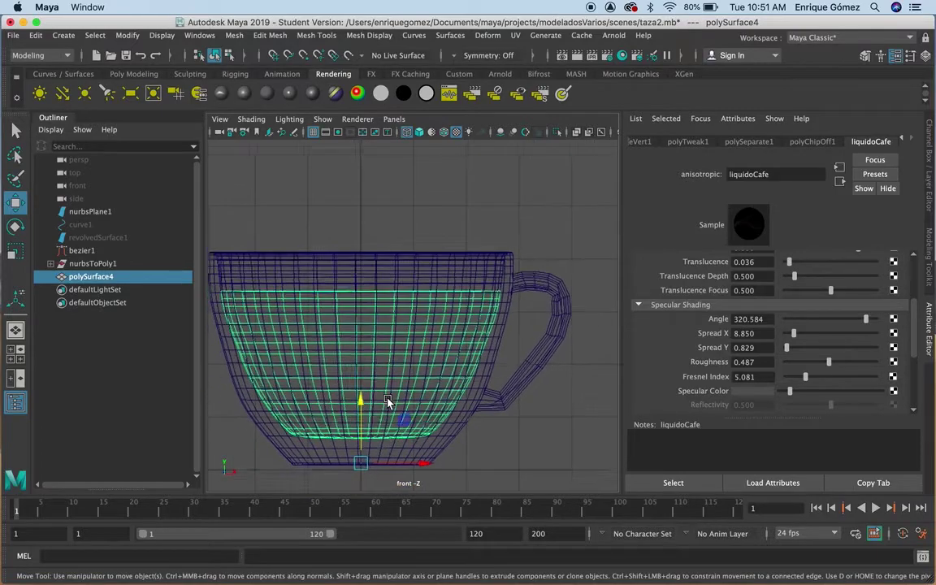
pyautogui.scroll(-1, 387, 402)
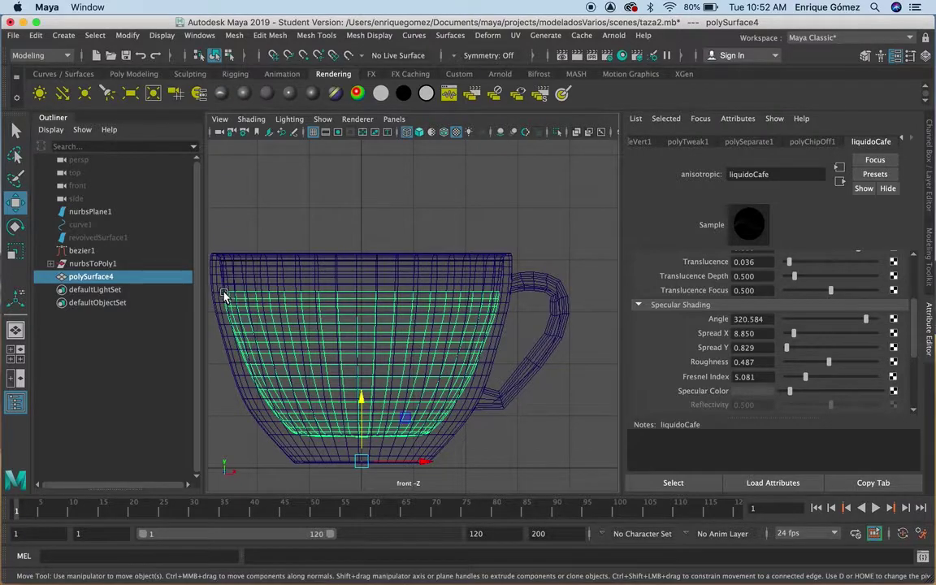
# Scale the coffee liquid mesh up slightly.
pyautogui.click(15, 251)
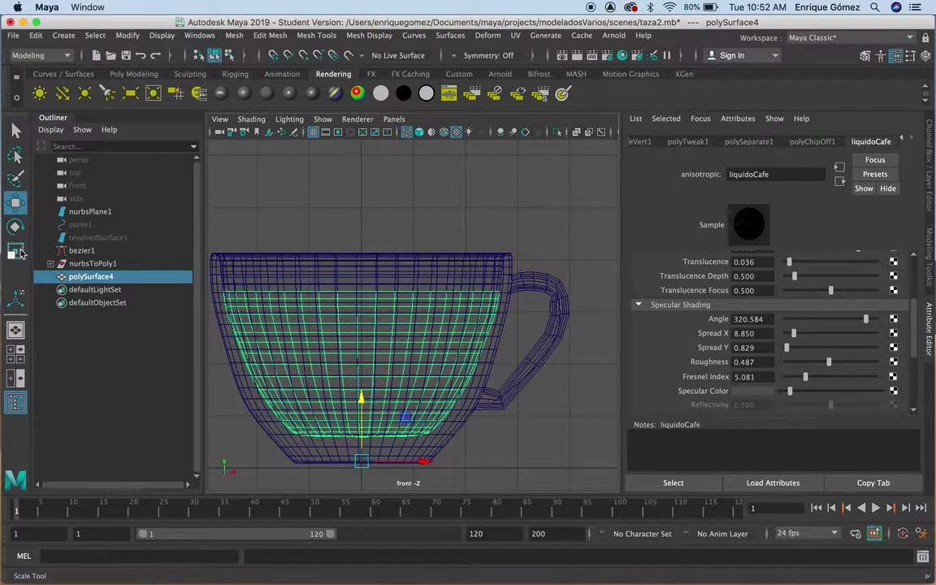
pyautogui.click(362, 464)
pyautogui.moveTo(362, 464); pyautogui.dragTo(369, 466)
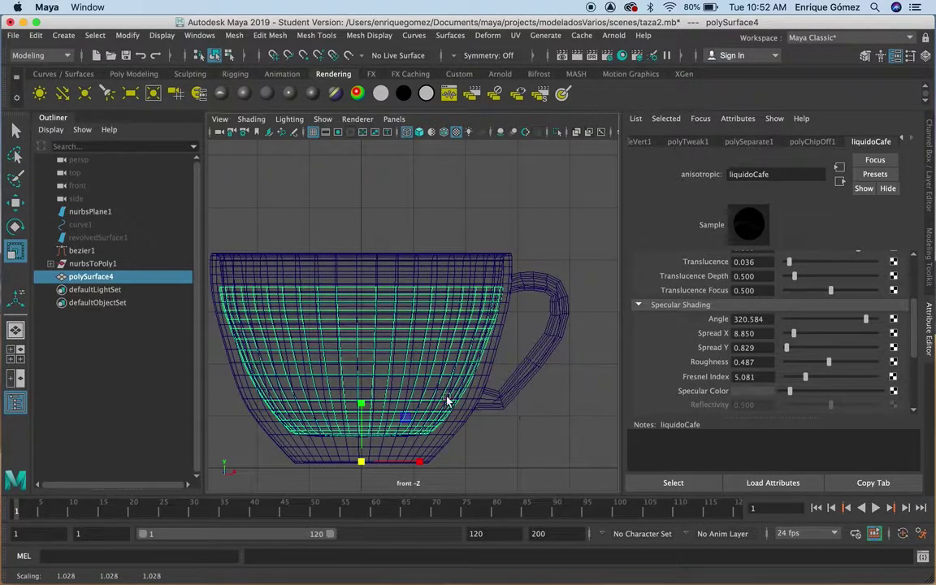
pyautogui.scroll(-3, 406, 391)
pyautogui.scroll(1, 404, 391)
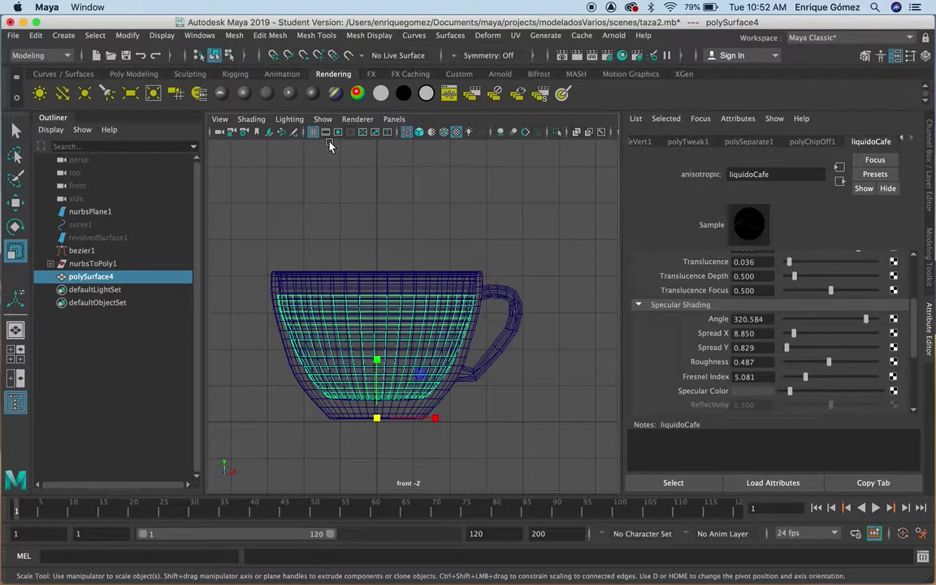
# Display the cup smooth-shaded in the perspective view and select the teacup.
pyautogui.click(420, 135)
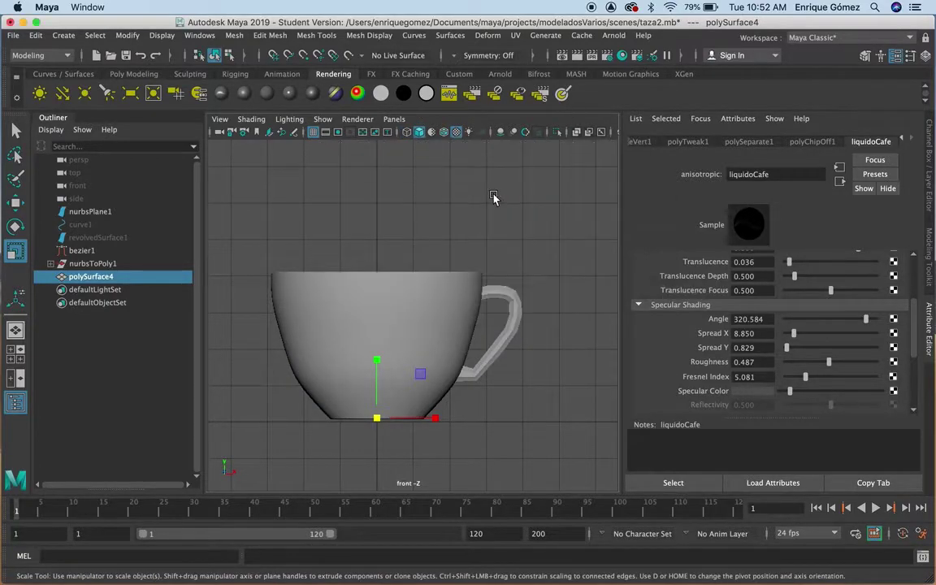
pyautogui.press('space')
pyautogui.press('space')
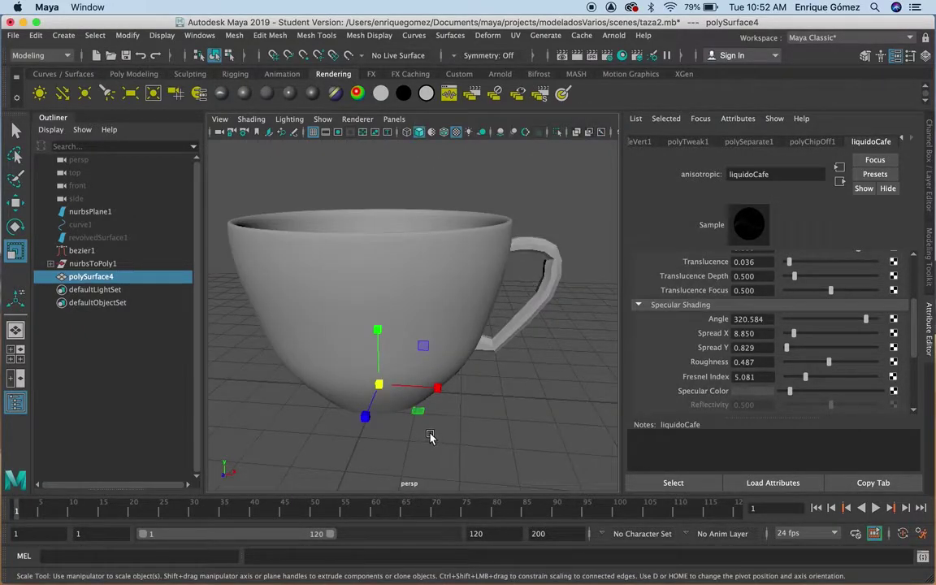
pyautogui.click(441, 279)
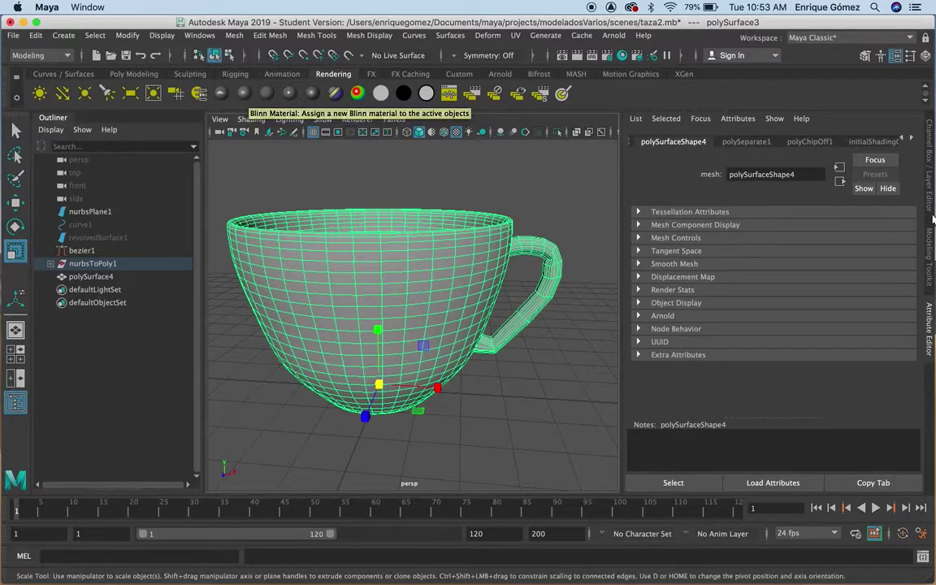
# Assign a new Blinn material to the teacup and make its colour nearly white.
pyautogui.click(911, 140)
pyautogui.click(911, 140)
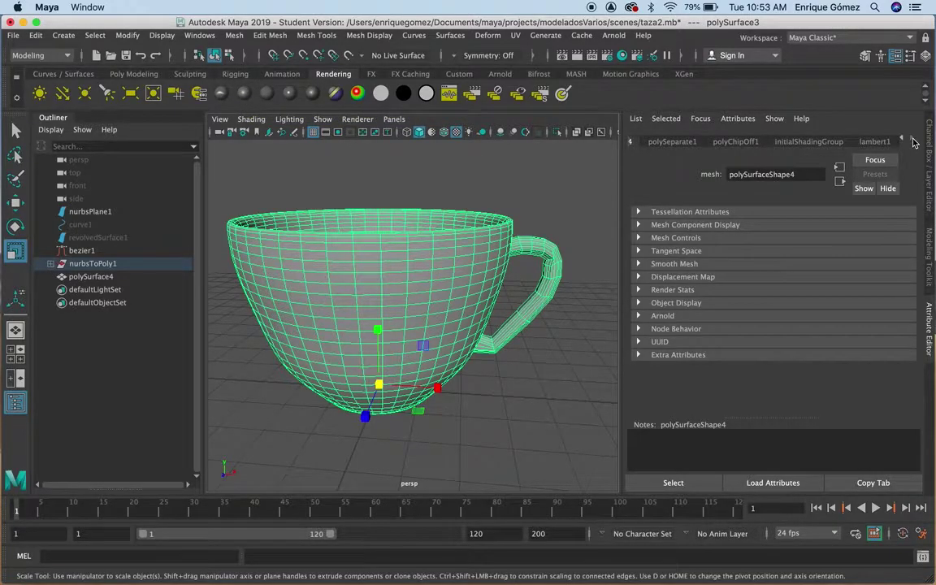
pyautogui.click(248, 97)
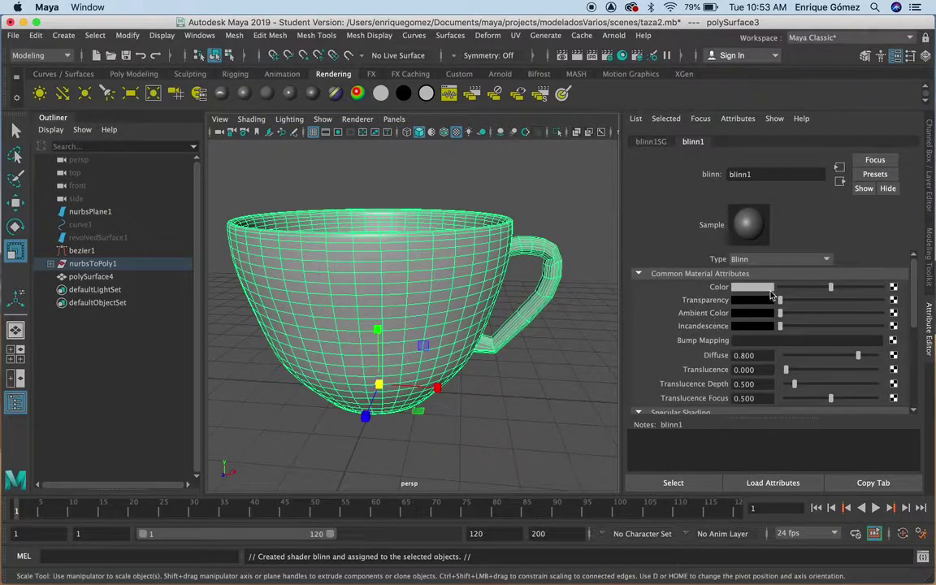
pyautogui.moveTo(830, 289); pyautogui.dragTo(868, 288)
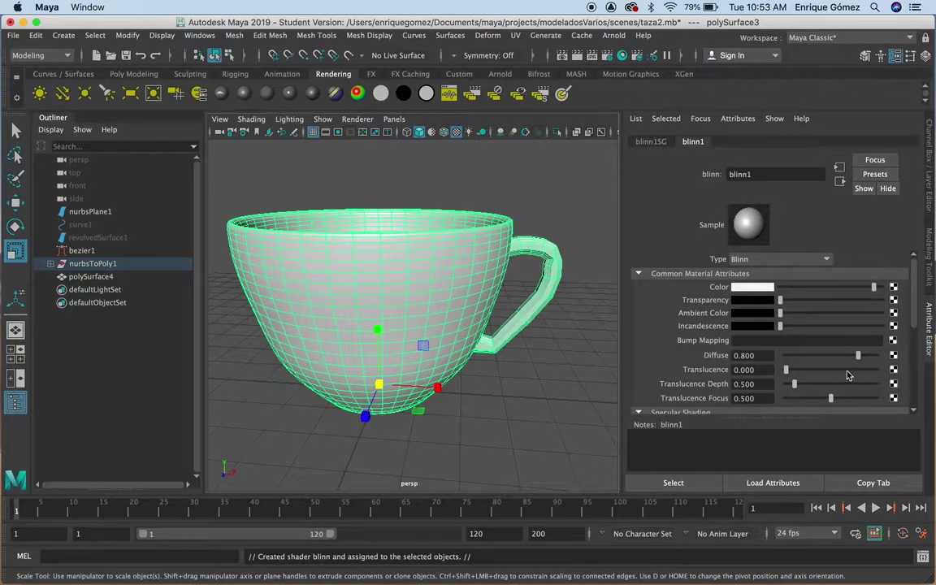
# Set blinn1's eccentricity to 0.212, specular roll off to 0.584 and specular colour near white.
pyautogui.moveTo(910, 325); pyautogui.dragTo(917, 363)
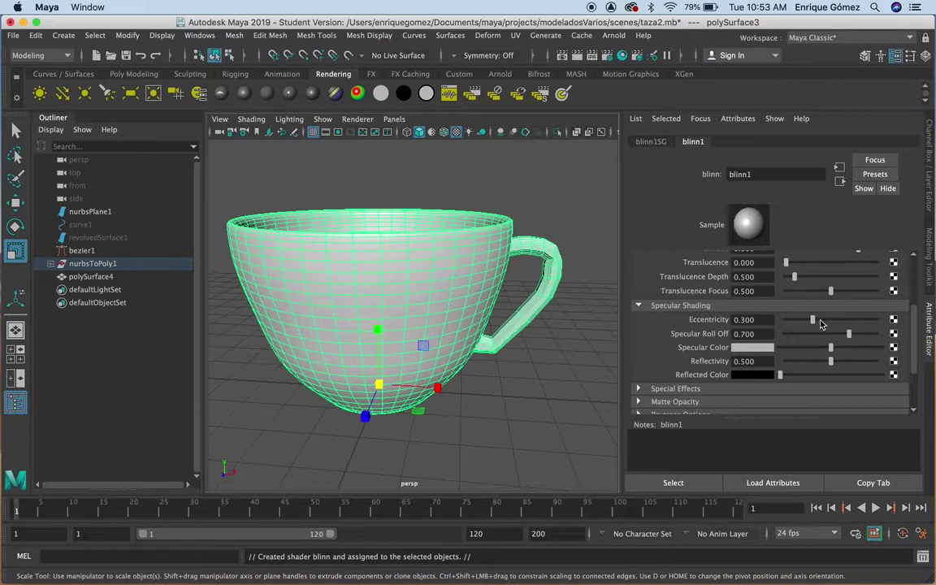
pyautogui.moveTo(813, 324); pyautogui.dragTo(809, 323)
pyautogui.moveTo(847, 333); pyautogui.dragTo(811, 334)
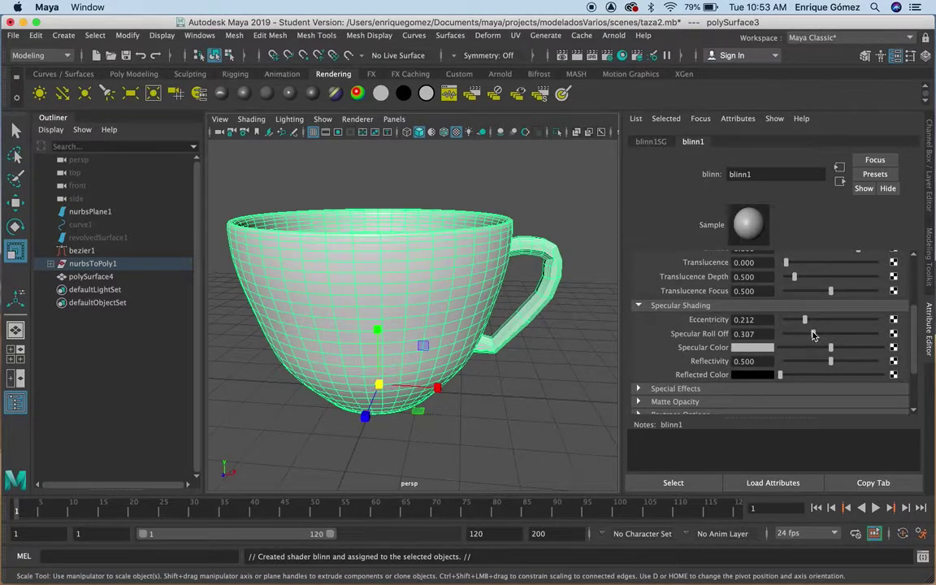
pyautogui.moveTo(813, 336); pyautogui.dragTo(836, 336)
pyautogui.moveTo(830, 349); pyautogui.dragTo(868, 348)
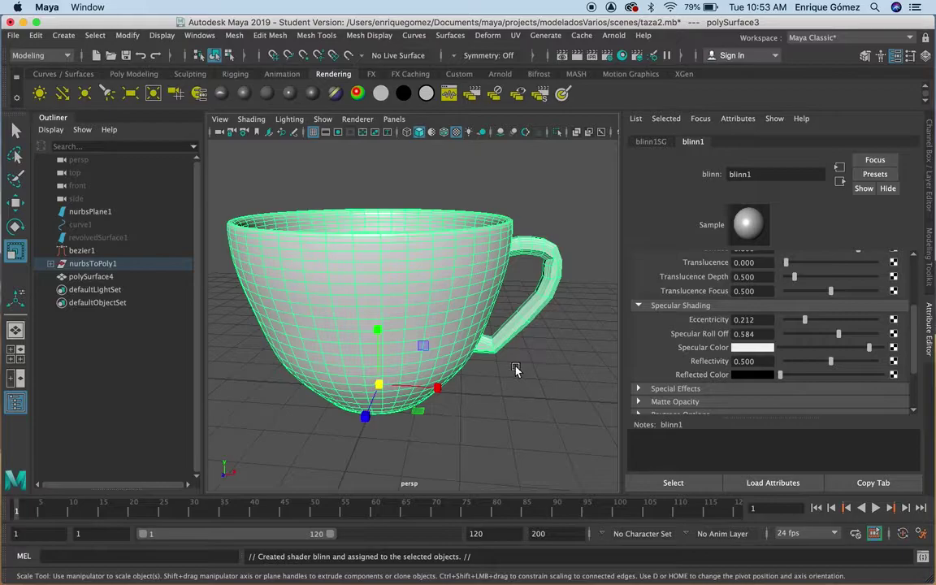
pyautogui.scroll(-3, 515, 370)
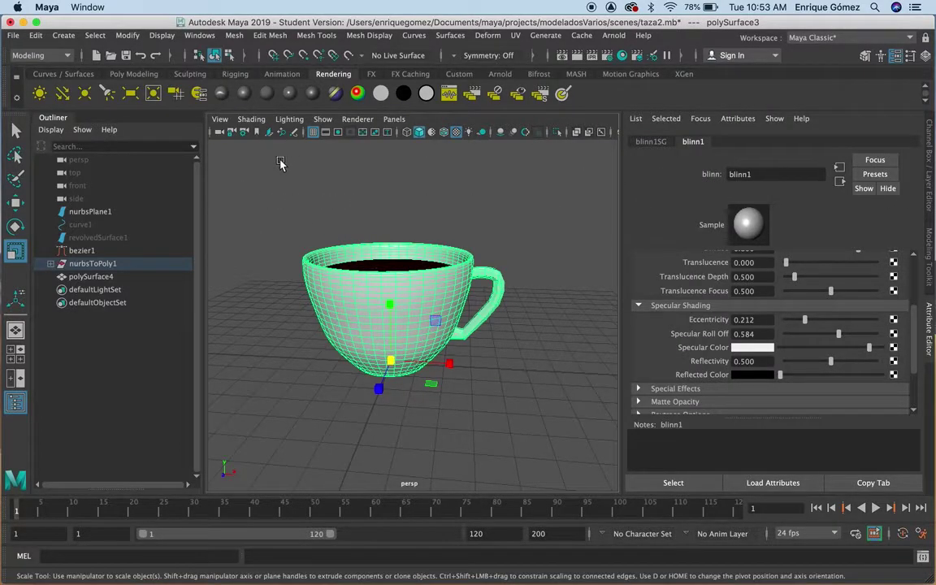
# Create a polygon cube and scale it up to 11.394 so it encloses the teacup.
pyautogui.click(63, 37)
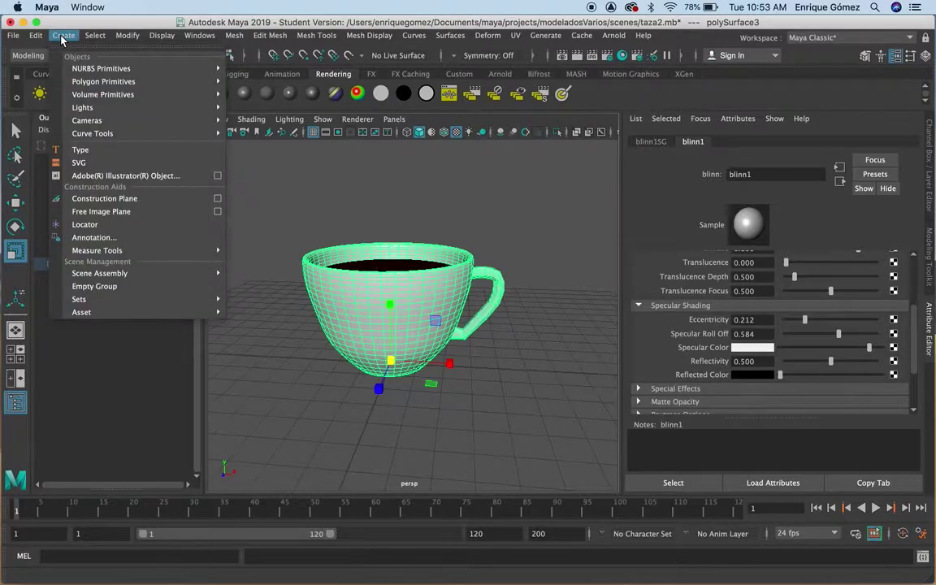
pyautogui.moveTo(103, 81)
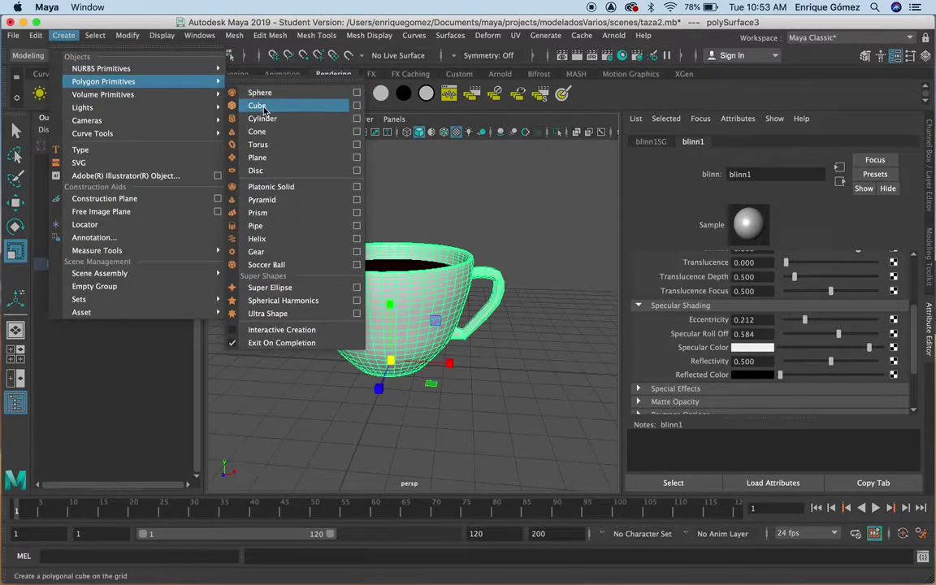
pyautogui.click(262, 107)
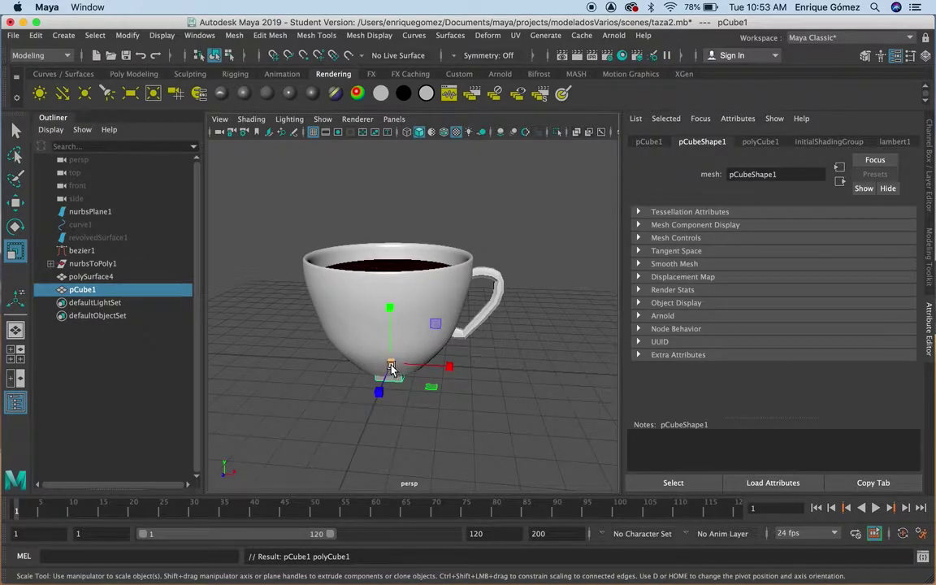
pyautogui.moveTo(390, 368); pyautogui.dragTo(632, 363)
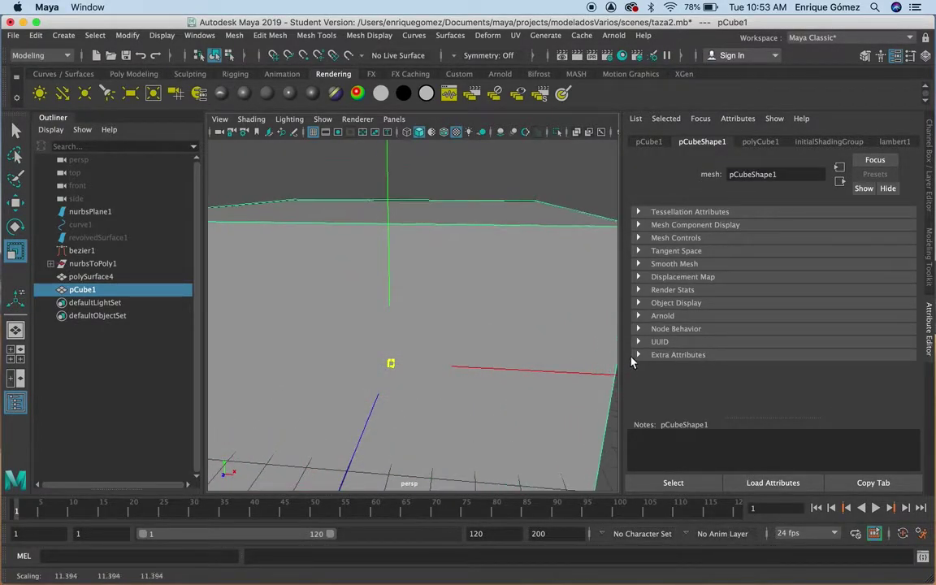
pyautogui.press('f')
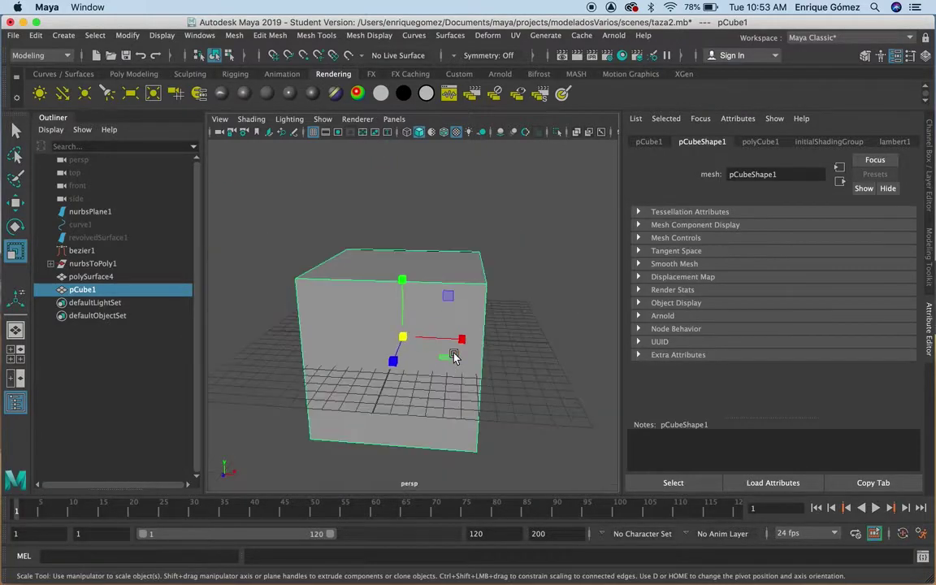
# Raise the cube to Y 6.8, checking its base against the ground in the four views.
pyautogui.click(15, 203)
pyautogui.moveTo(406, 280)
pyautogui.mouseDown()
pyautogui.moveTo(416, 144)
pyautogui.moveTo(415, 182)
pyautogui.mouseUp()
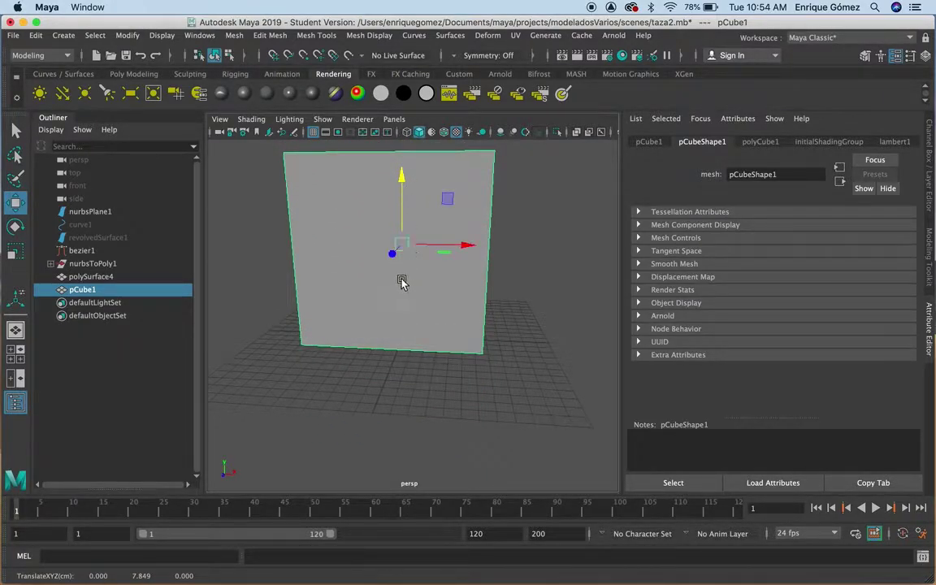
pyautogui.press('space')
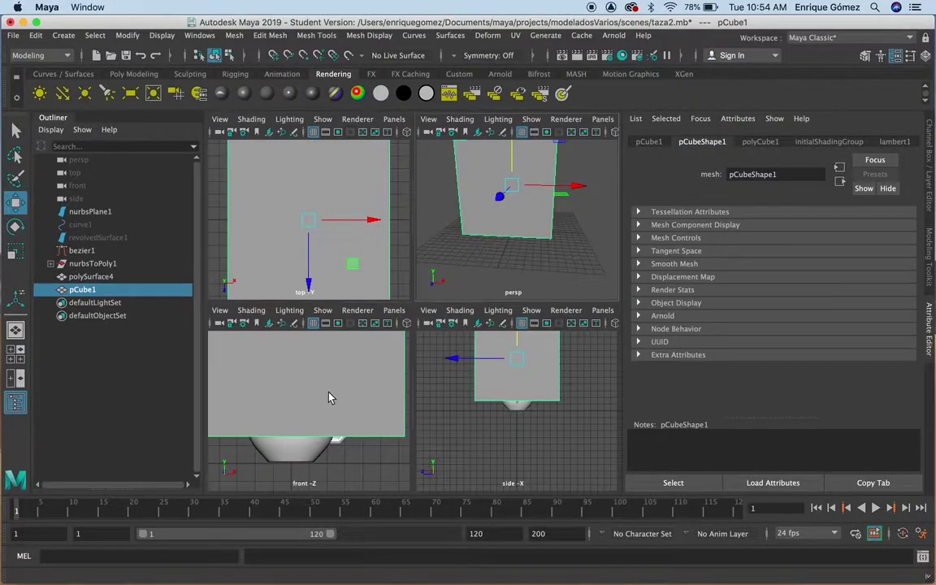
pyautogui.scroll(-3, 336, 404)
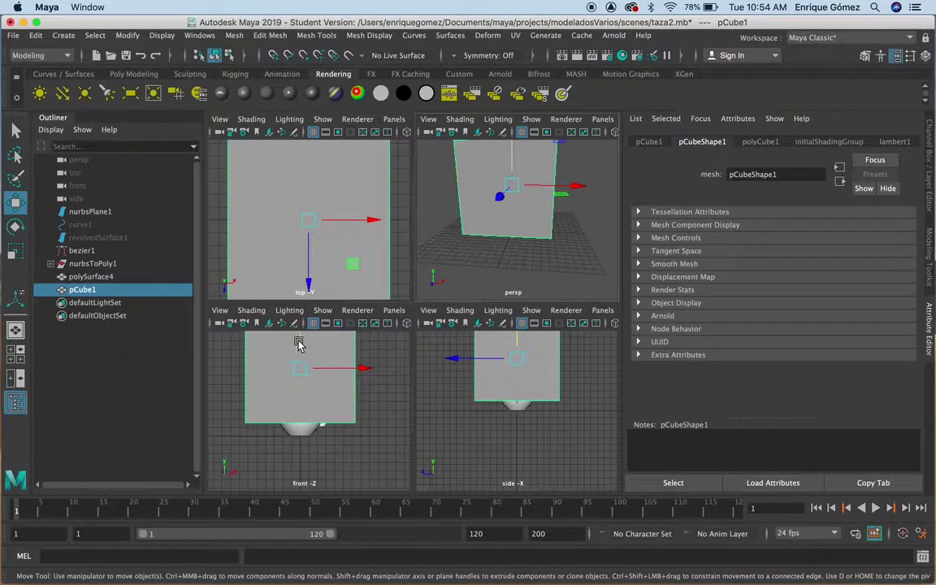
pyautogui.moveTo(302, 340); pyautogui.dragTo(299, 352)
pyautogui.press('w')
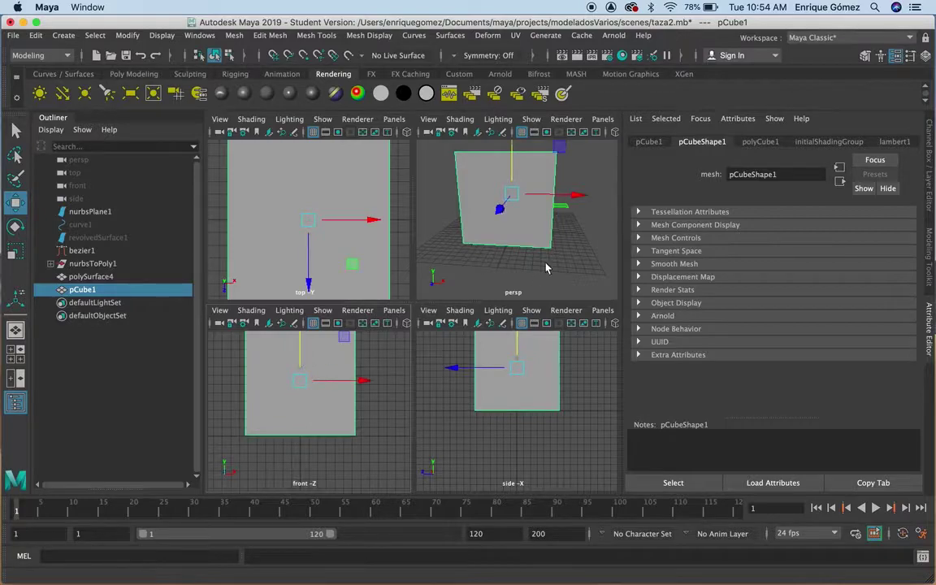
pyautogui.press('space')
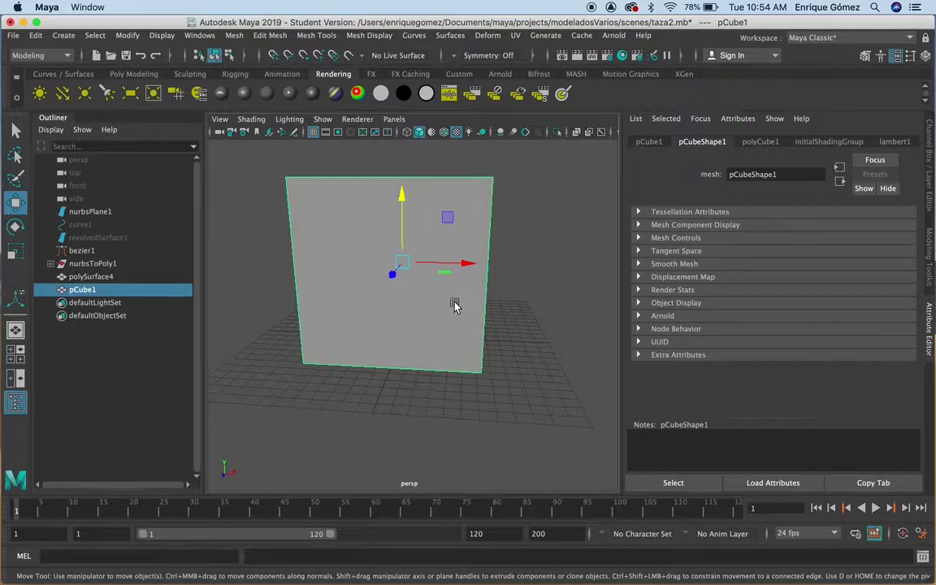
# In face mode, delete the cube's front, left and right faces.
pyautogui.moveTo(421, 213); pyautogui.dragTo(422, 323, button='right')
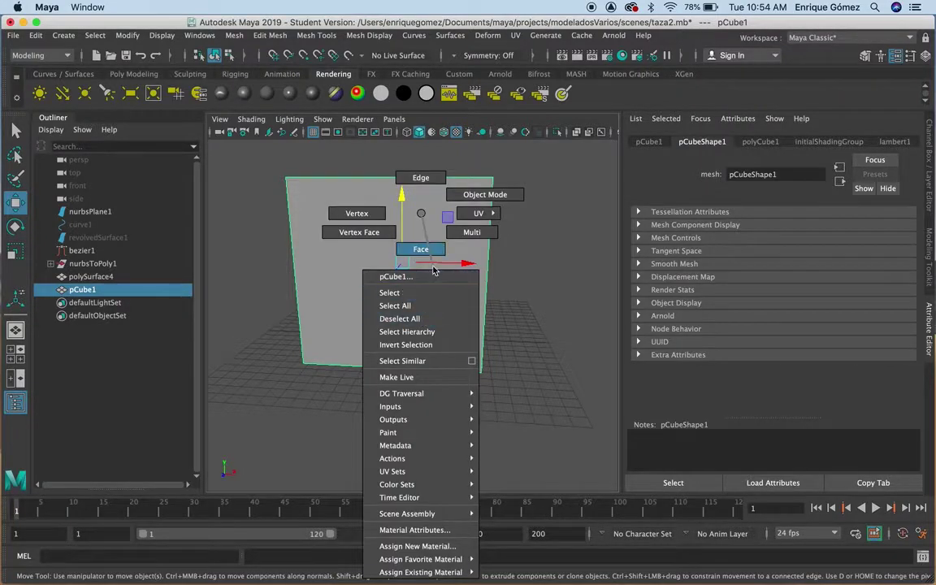
pyautogui.moveTo(429, 252); pyautogui.dragTo(431, 290, button='right')
pyautogui.press('F8')
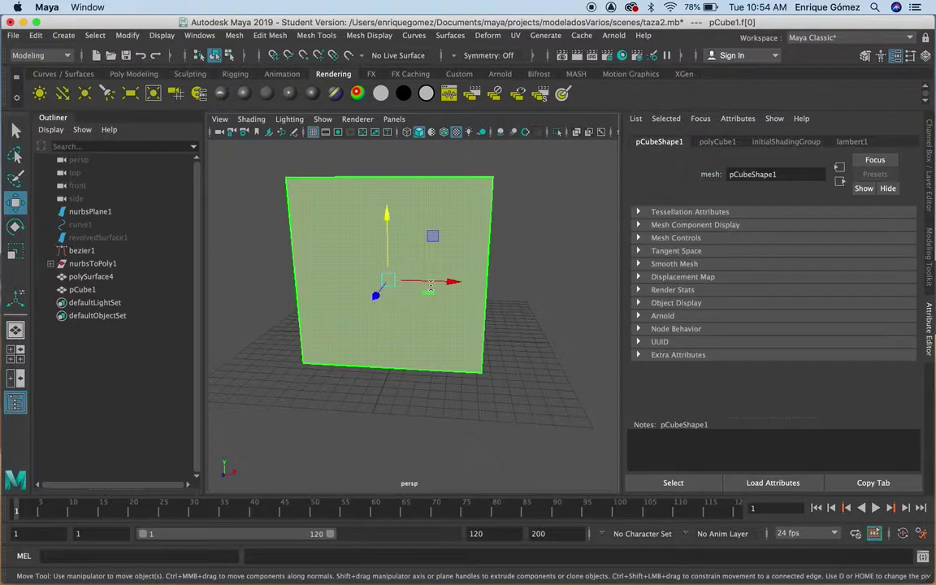
pyautogui.click(318, 292)
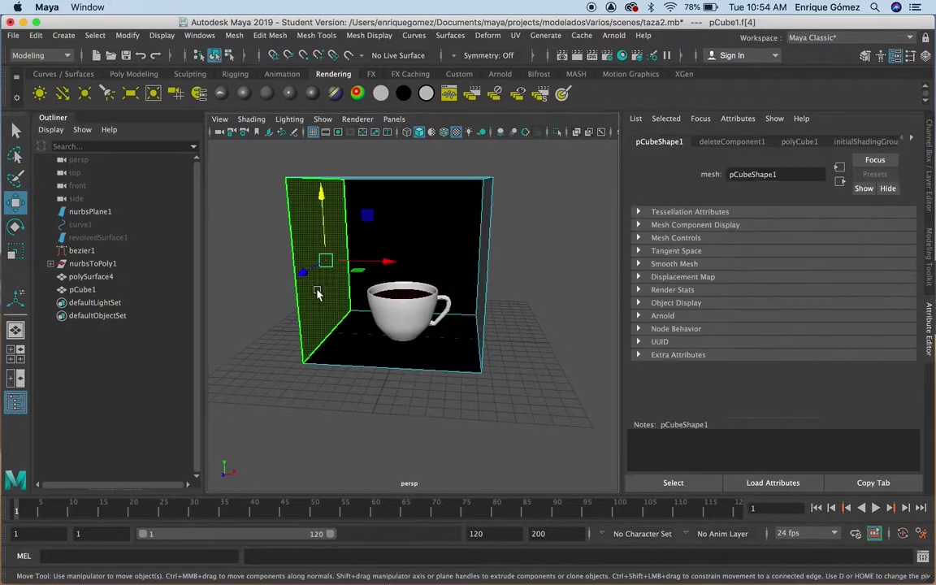
pyautogui.press('Delete')
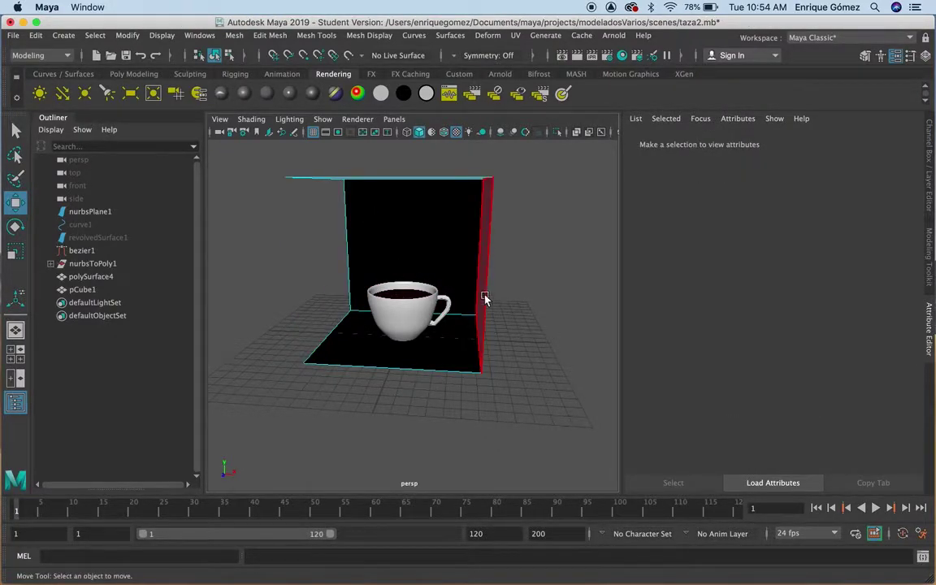
pyautogui.click(485, 294)
pyautogui.press('Delete')
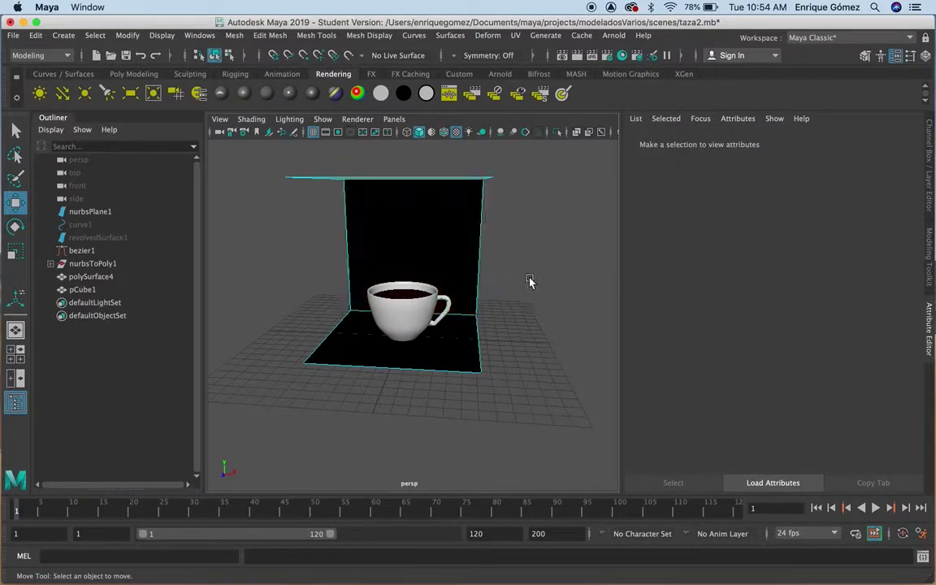
# Delete the cube's top face and return to Object Mode.
pyautogui.keyDown('alt'); pyautogui.moveTo(525, 272); pyautogui.dragTo(526, 285); pyautogui.keyUp('alt')
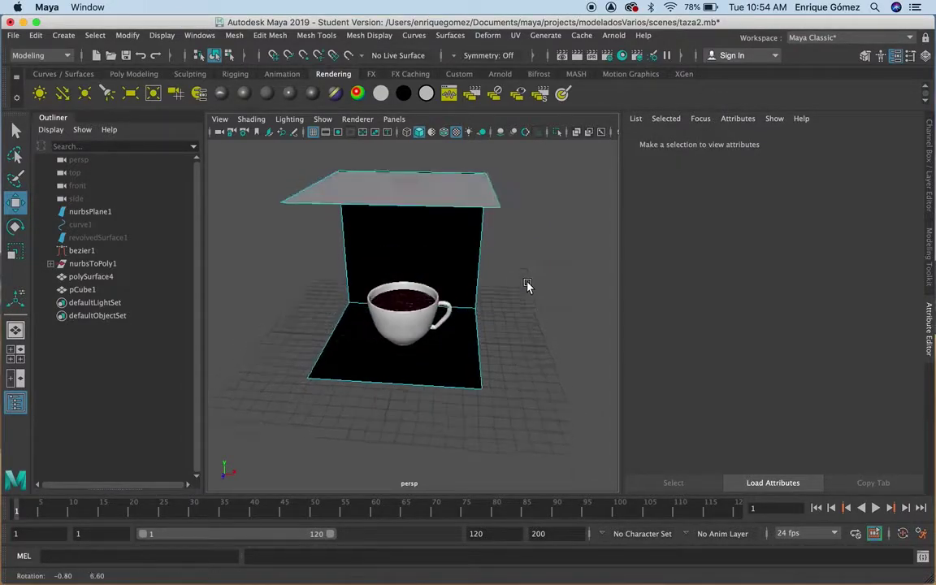
pyautogui.click(444, 227)
pyautogui.press('Delete')
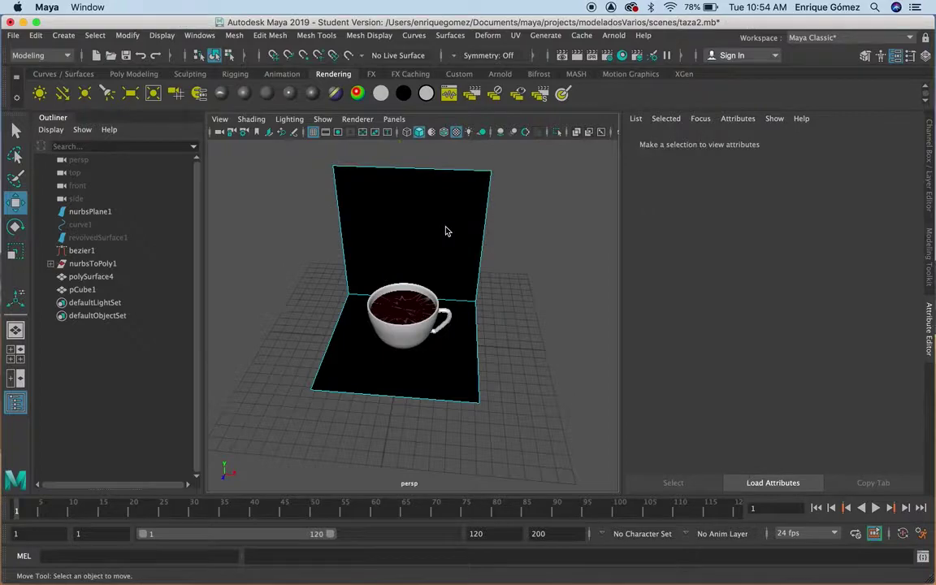
pyautogui.keyDown('alt'); pyautogui.moveTo(527, 328); pyautogui.dragTo(521, 307); pyautogui.keyUp('alt')
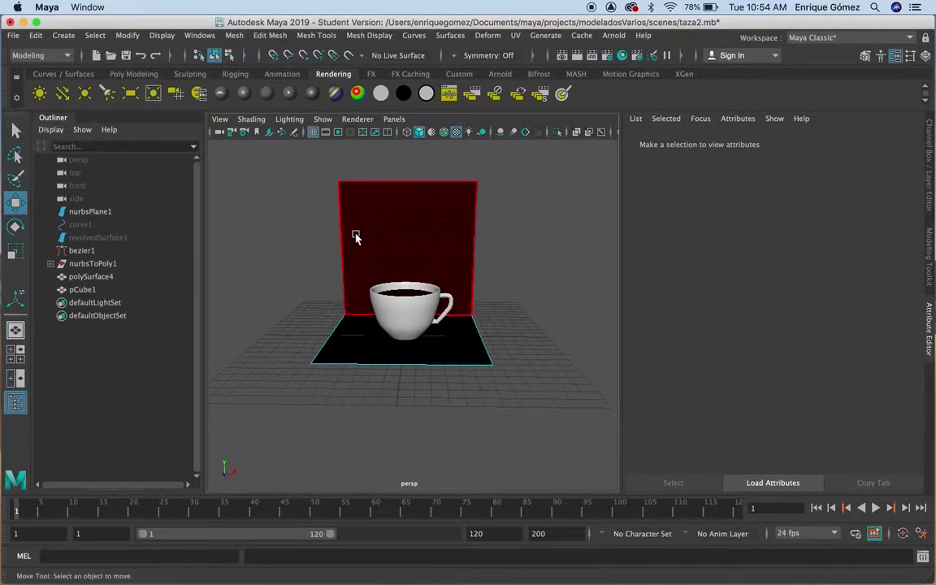
pyautogui.moveTo(365, 230); pyautogui.dragTo(428, 195, button='right')
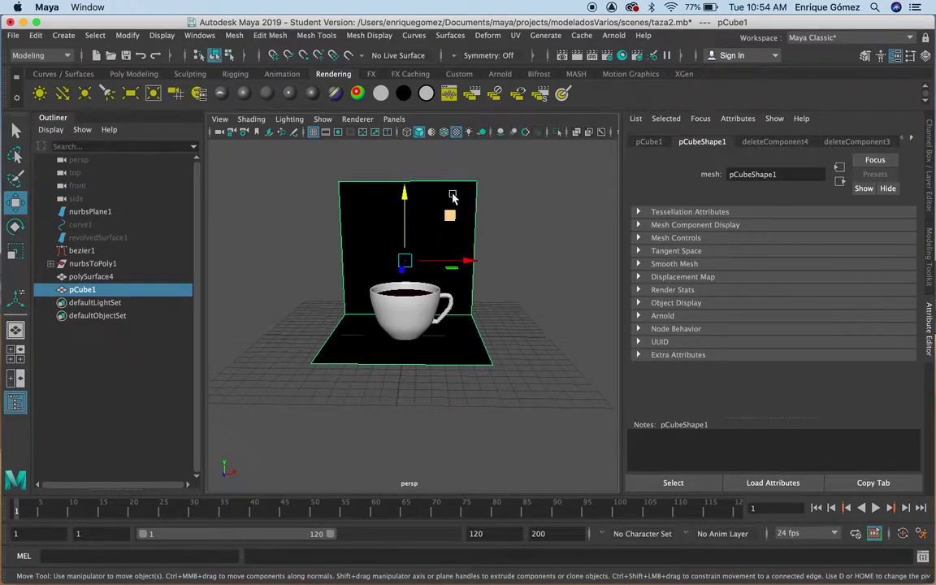
# Reverse the backdrop's normals, then stretch it wider along X and taller along Y to 1.352.
pyautogui.click(372, 36)
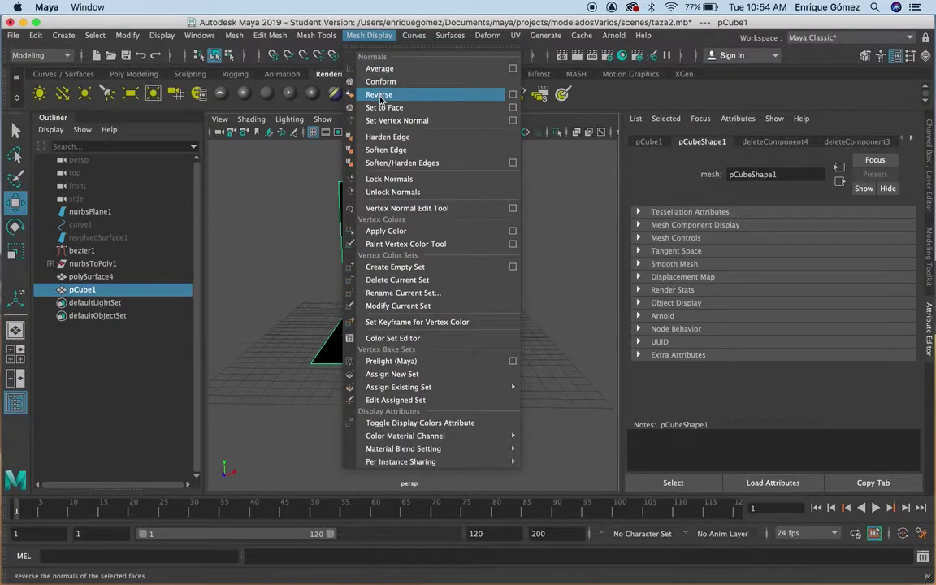
pyautogui.click(379, 96)
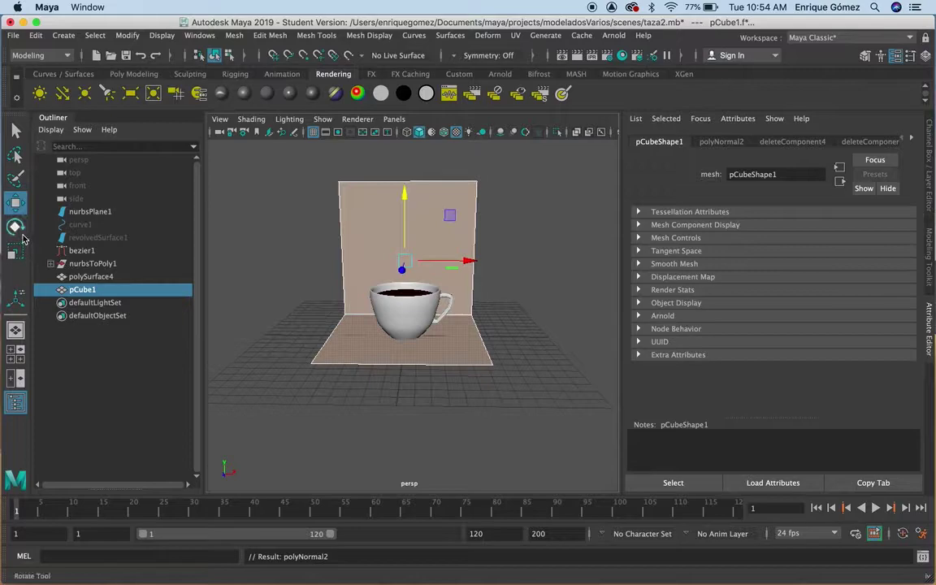
pyautogui.click(16, 252)
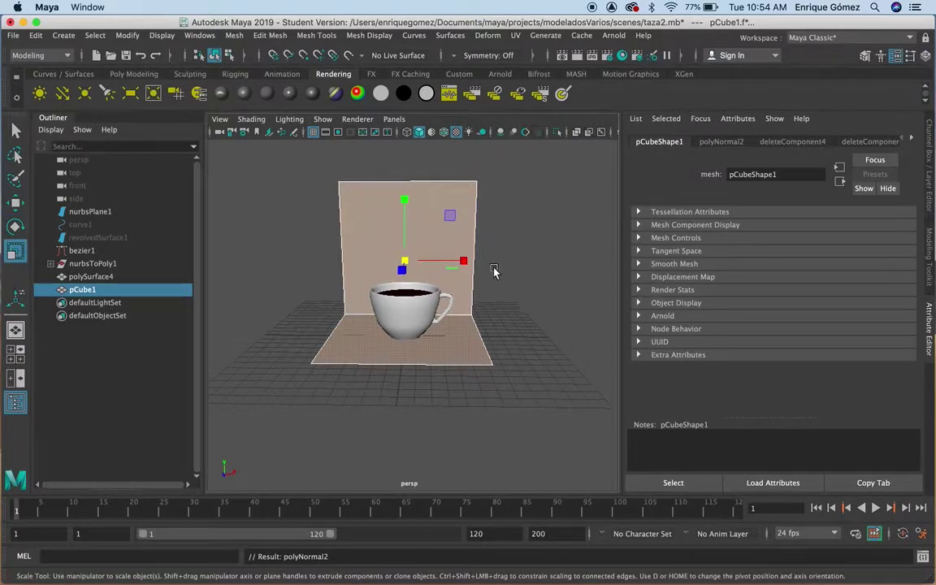
pyautogui.moveTo(466, 265); pyautogui.dragTo(517, 270)
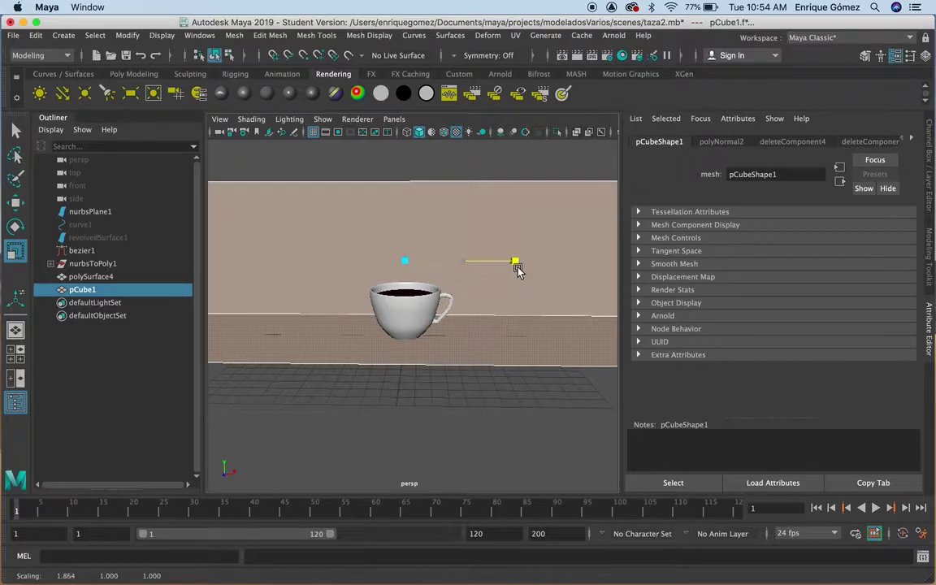
pyautogui.moveTo(406, 201); pyautogui.dragTo(408, 184)
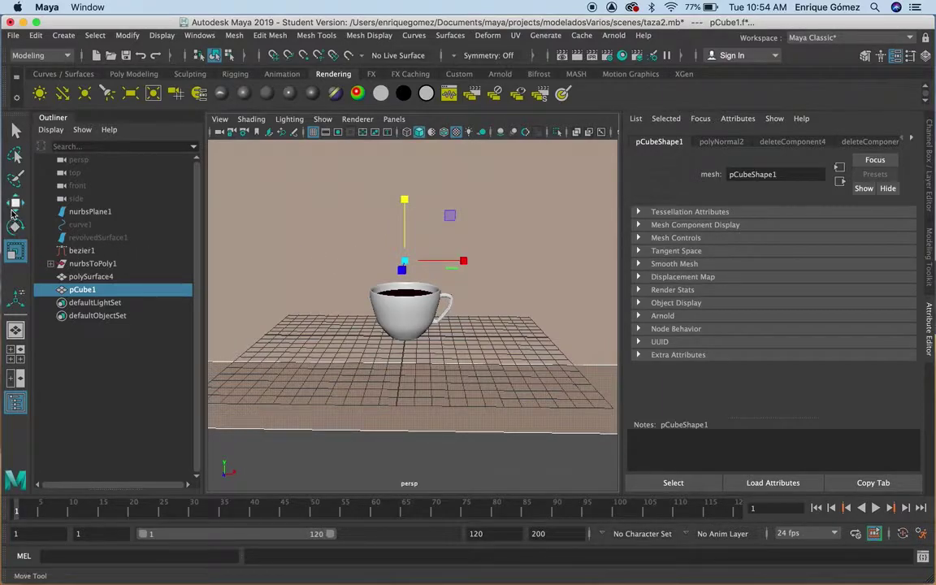
# Raise the backdrop along Y to 9.566.
pyautogui.click(14, 202)
pyautogui.moveTo(405, 215); pyautogui.dragTo(411, 180)
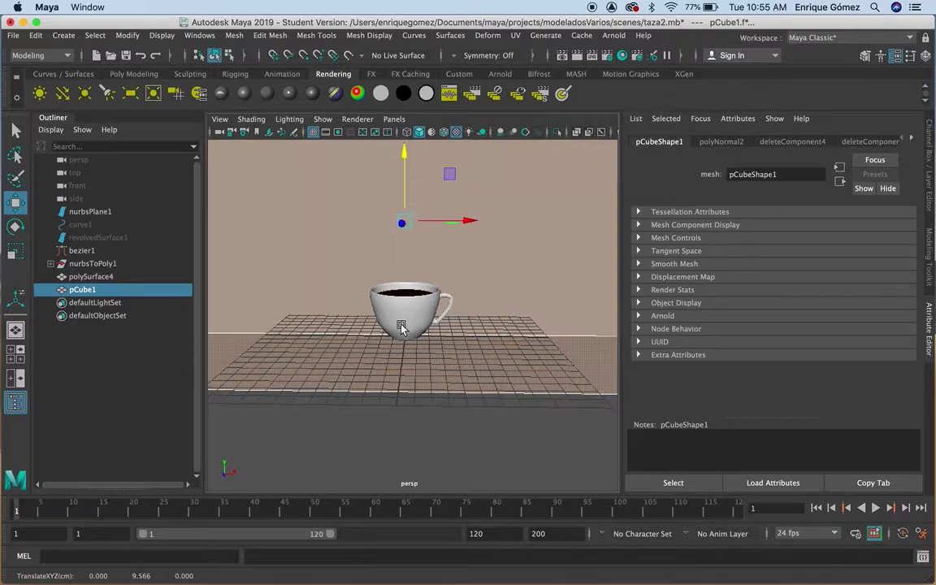
pyautogui.press('space')
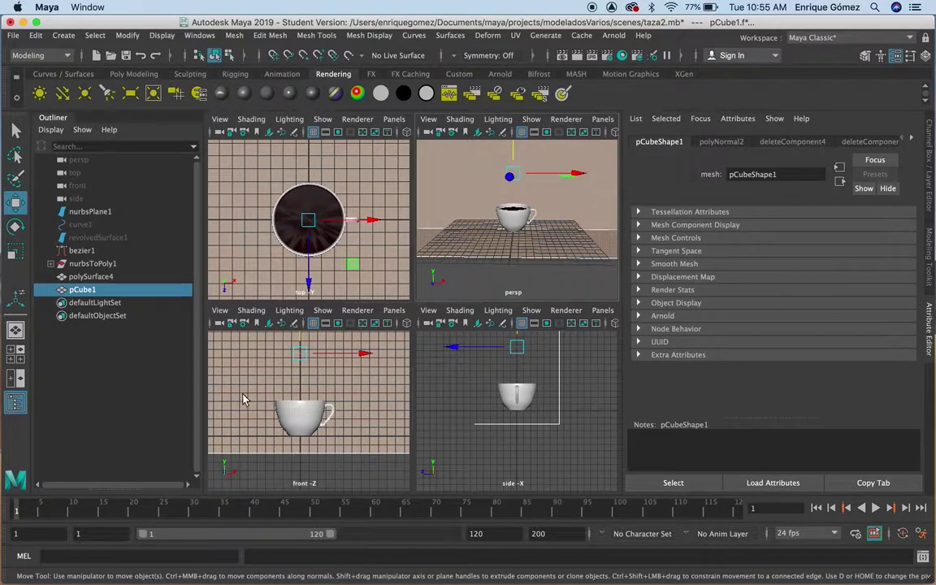
# In the side view, raise the backdrop until its floor meets the cup's base.
pyautogui.press('space')
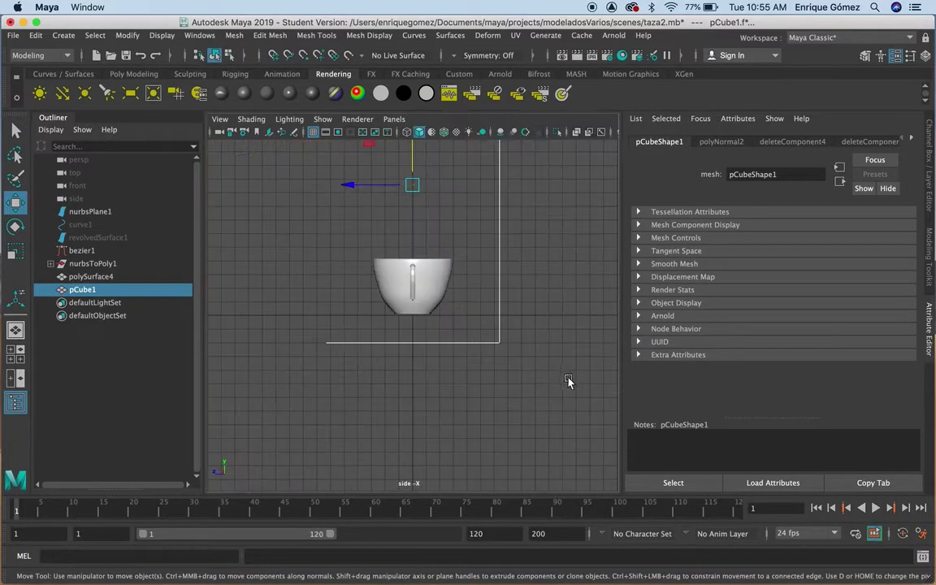
pyautogui.moveTo(411, 185); pyautogui.dragTo(414, 152)
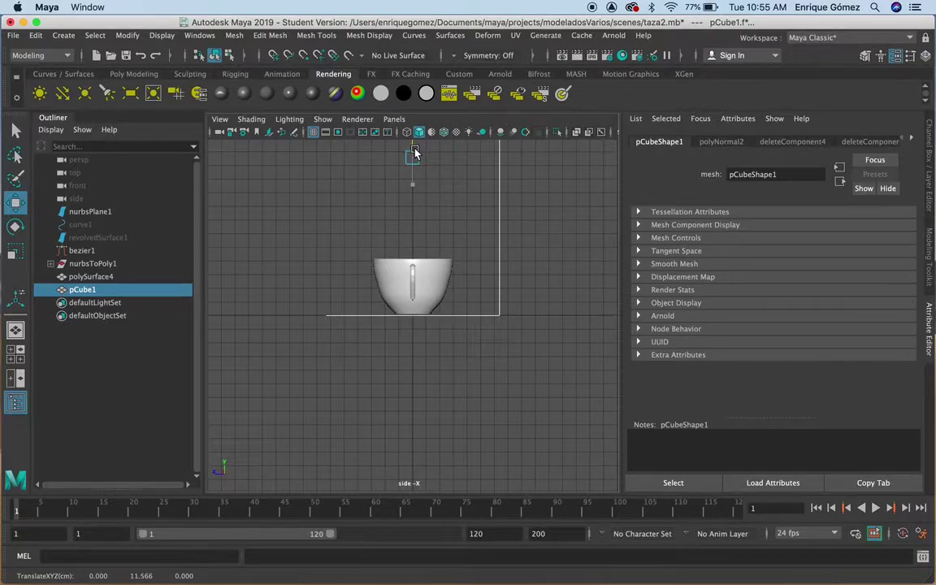
pyautogui.press('space')
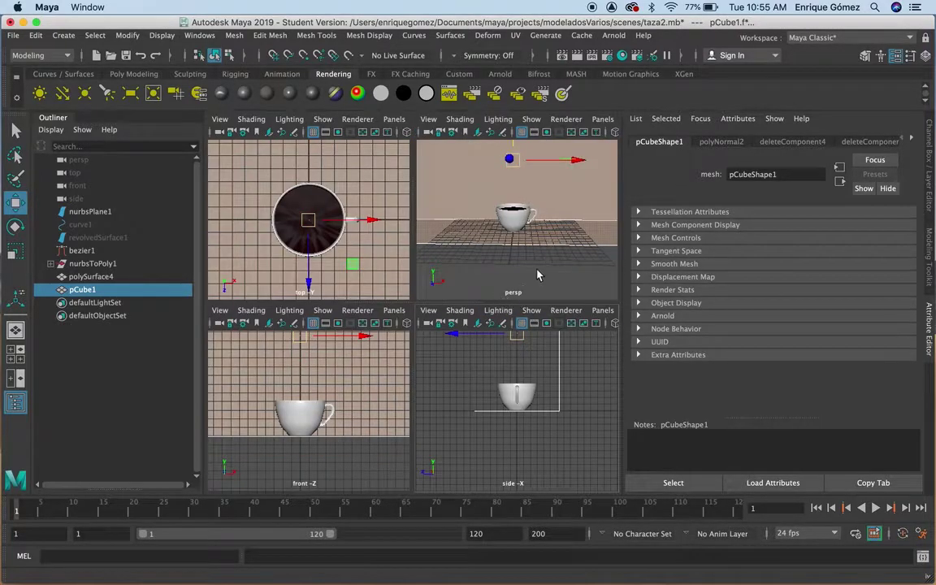
# Frame the backdrop in the perspective view and orbit to an angled view of the scene.
pyautogui.press('space')
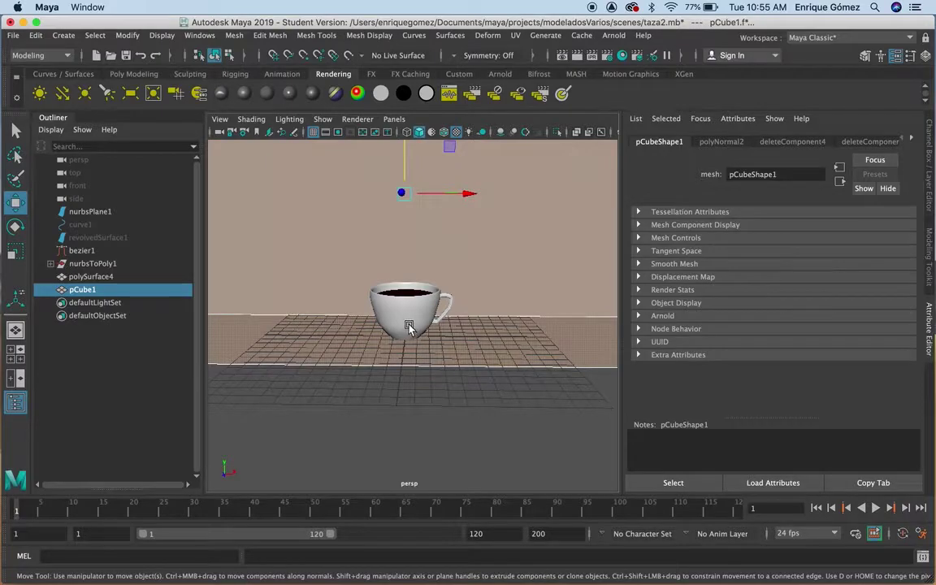
pyautogui.press('f')
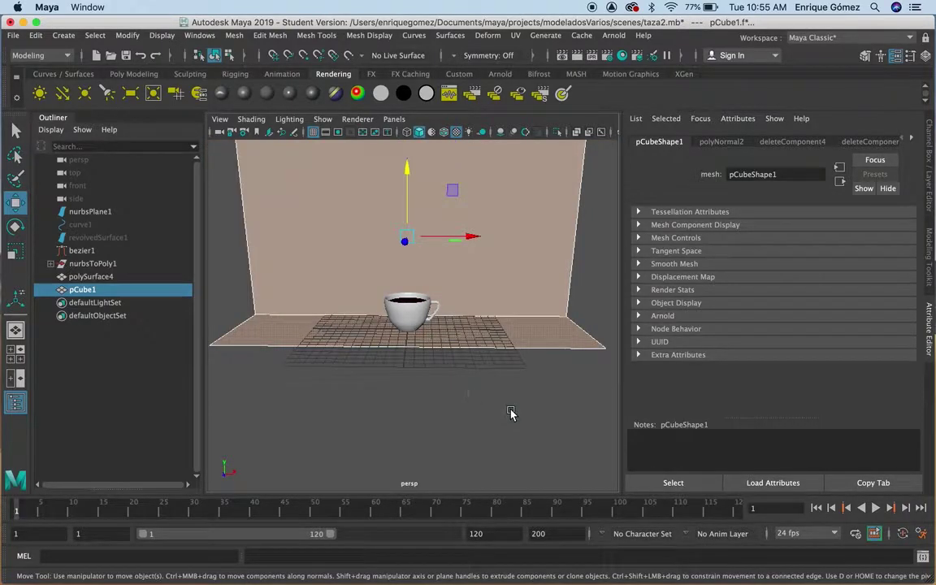
pyautogui.moveTo(549, 421)
pyautogui.keyDown('alt'); pyautogui.mouseDown()
pyautogui.moveTo(543, 411)
pyautogui.moveTo(430, 415)
pyautogui.moveTo(397, 311)
pyautogui.mouseUp(); pyautogui.keyUp('alt')
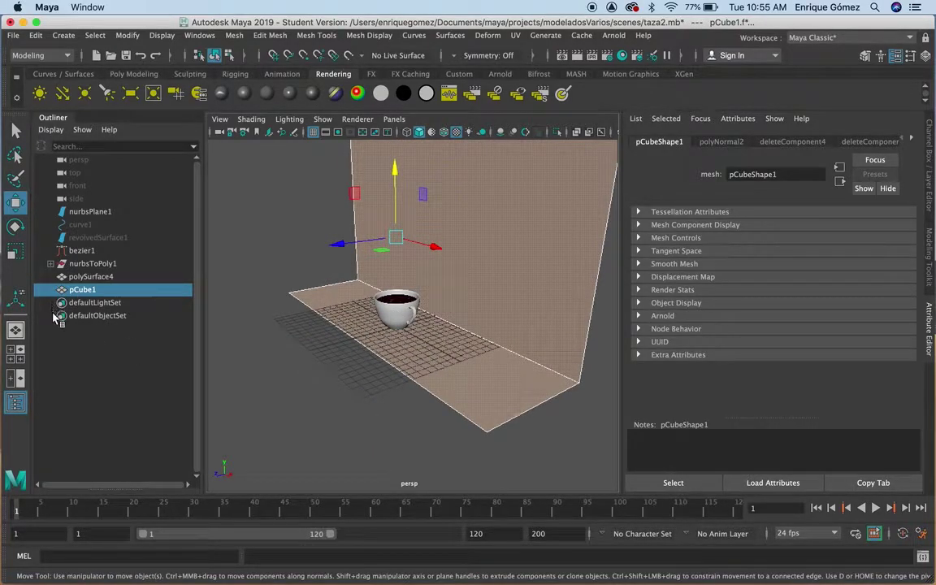
pyautogui.moveTo(95, 297); pyautogui.dragTo(77, 296, button='middle')
pyautogui.moveTo(72, 294)
pyautogui.mouseDown(button='middle')
pyautogui.moveTo(282, 297)
pyautogui.moveTo(275, 295)
pyautogui.mouseUp(button='middle')
pyautogui.moveTo(469, 380); pyautogui.dragTo(463, 200, button='right')
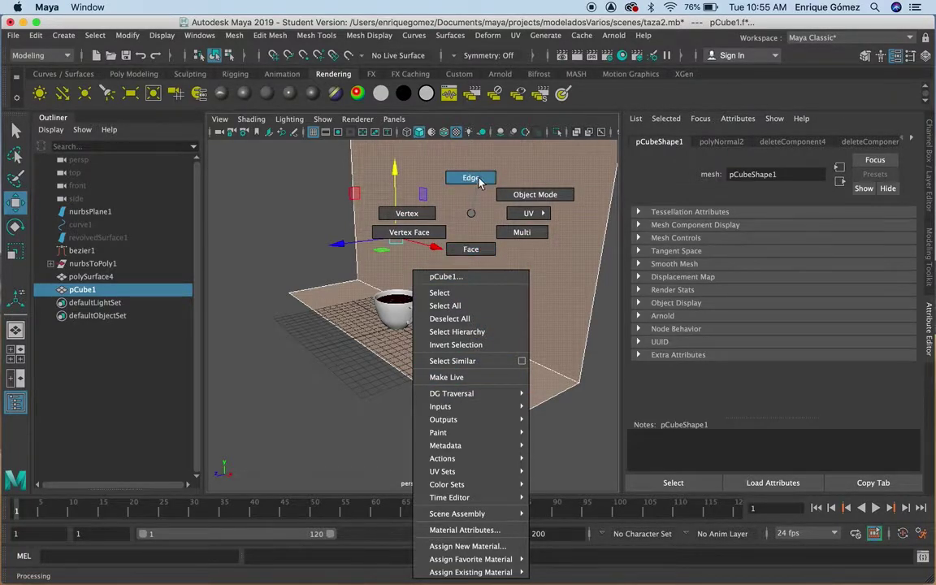
# Pull the backdrop's front floor edge forward along Z, then select the floor-wall edge.
pyautogui.click(471, 177)
pyautogui.click(372, 352)
pyautogui.moveTo(294, 353); pyautogui.dragTo(159, 407)
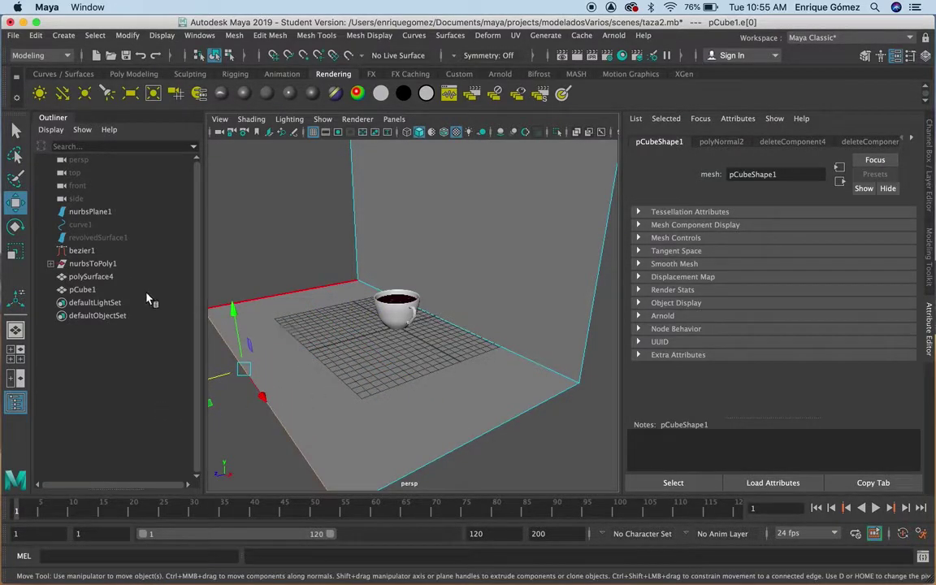
pyautogui.click(568, 379)
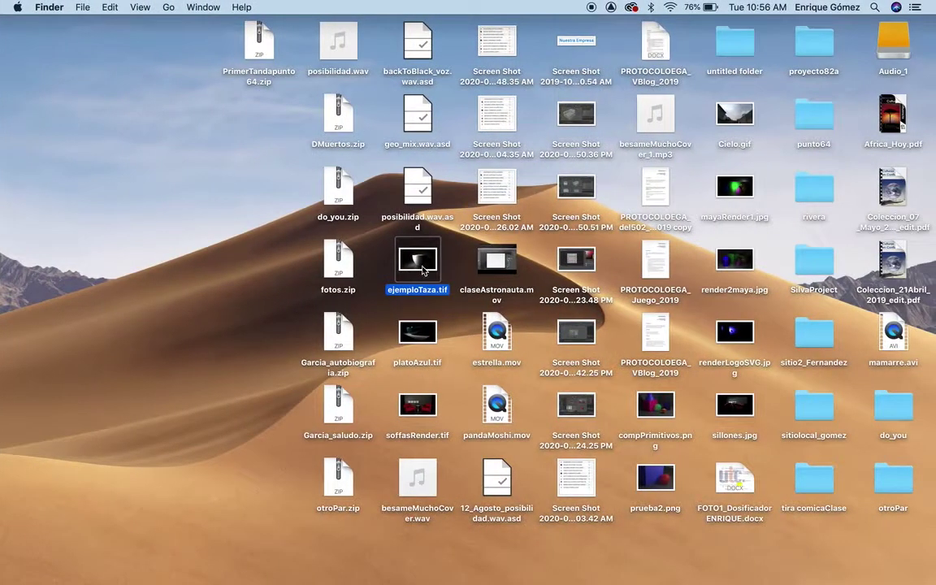
# Preview ejemploTaza.tif in Quick Look, then return to Maya's enlarged side view.
pyautogui.press('space')
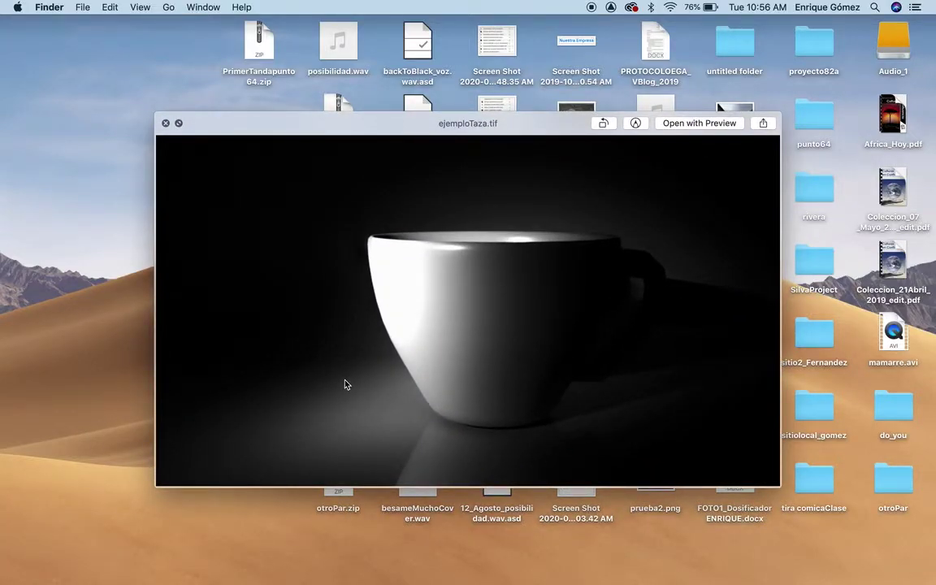
pyautogui.press('space')
pyautogui.press('super+Tab')
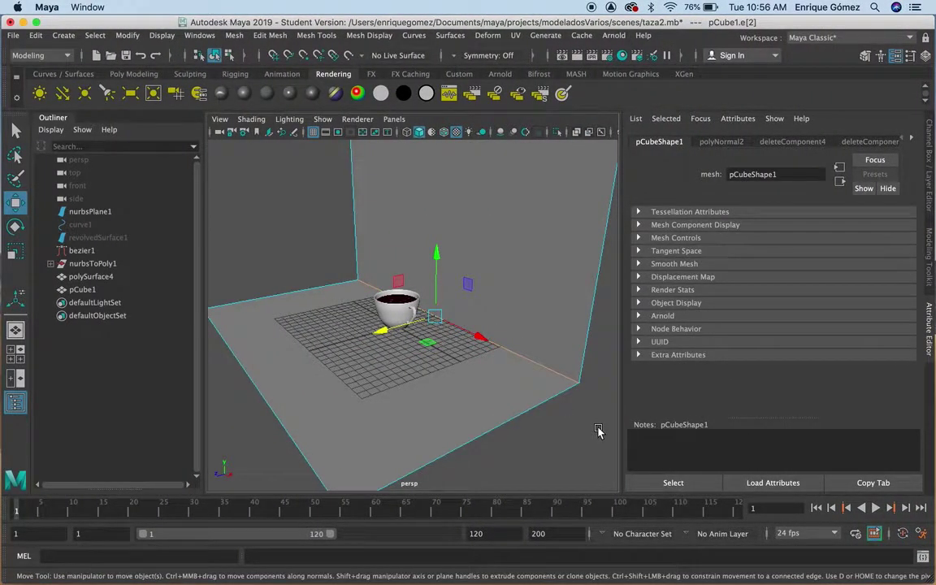
pyautogui.press('space')
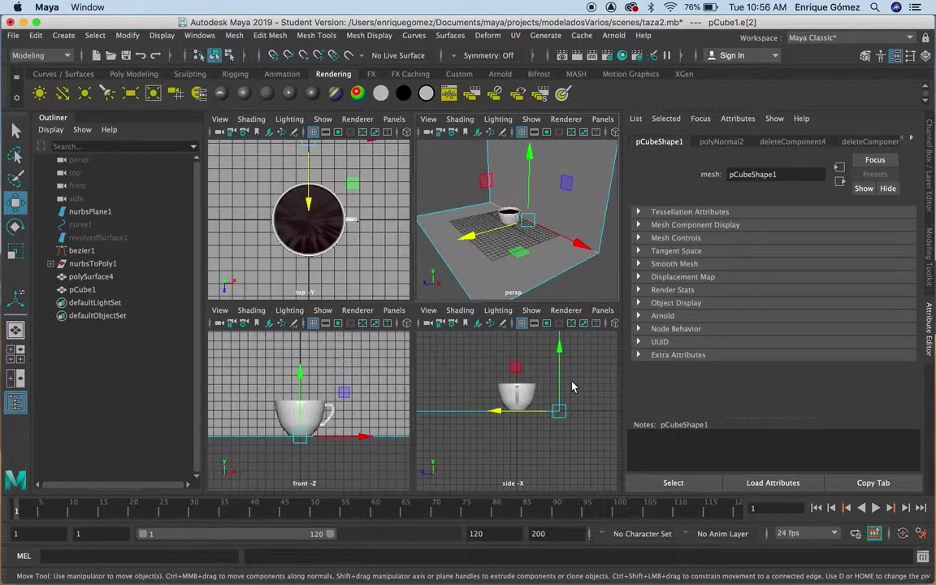
pyautogui.press('space')
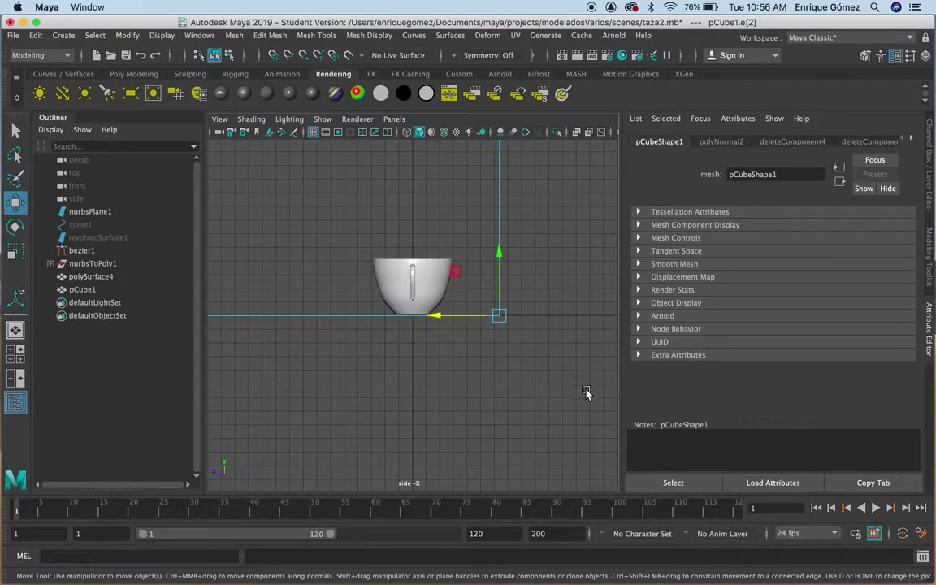
# Bevel the floor-wall edge with Edit Mesh > Bevel and experiment with the segment count.
pyautogui.click(269, 37)
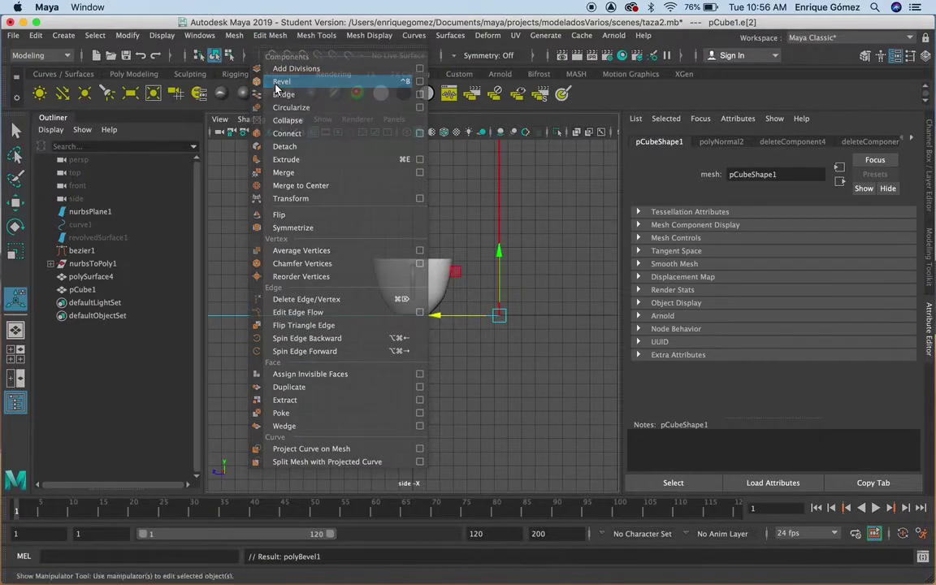
pyautogui.click(281, 81)
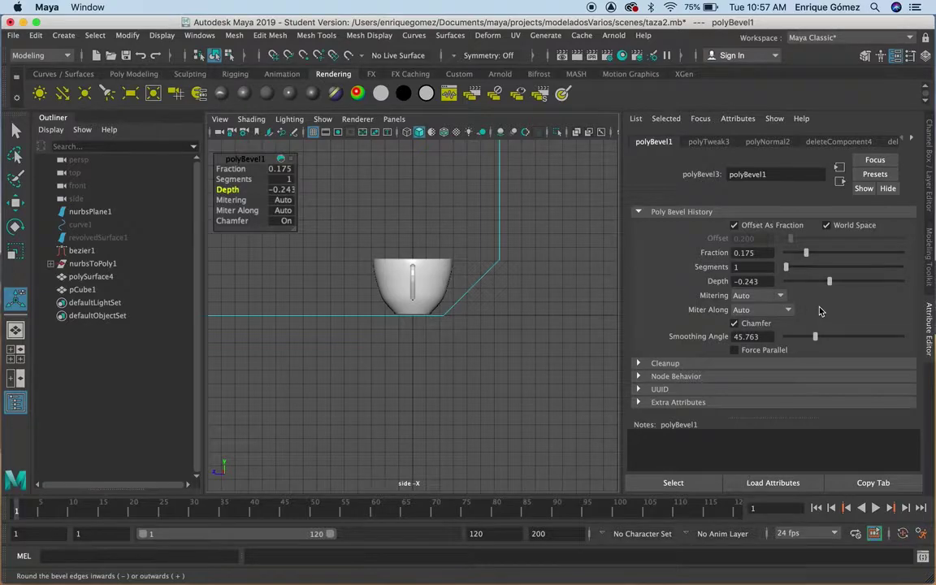
pyautogui.moveTo(785, 269)
pyautogui.mouseDown()
pyautogui.moveTo(838, 268)
pyautogui.moveTo(768, 272)
pyautogui.moveTo(894, 281)
pyautogui.mouseUp()
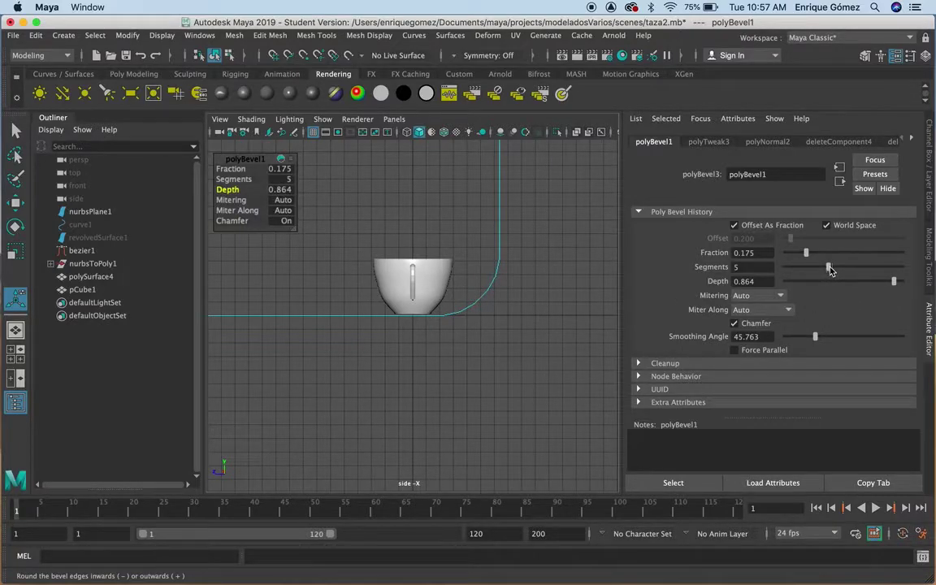
pyautogui.moveTo(830, 271); pyautogui.dragTo(816, 270)
pyautogui.moveTo(808, 270)
pyautogui.mouseDown()
pyautogui.moveTo(819, 269)
pyautogui.moveTo(812, 252)
pyautogui.moveTo(826, 253)
pyautogui.mouseUp()
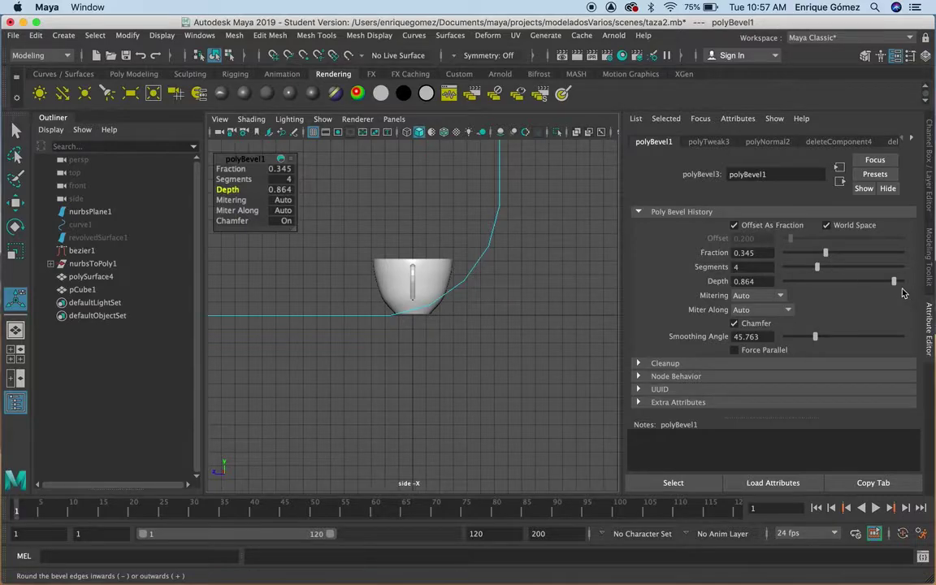
# Set the bevel Depth to 0.955, Smoothing Angle to 42.712 and Segments to 5.
pyautogui.moveTo(895, 286); pyautogui.dragTo(900, 283)
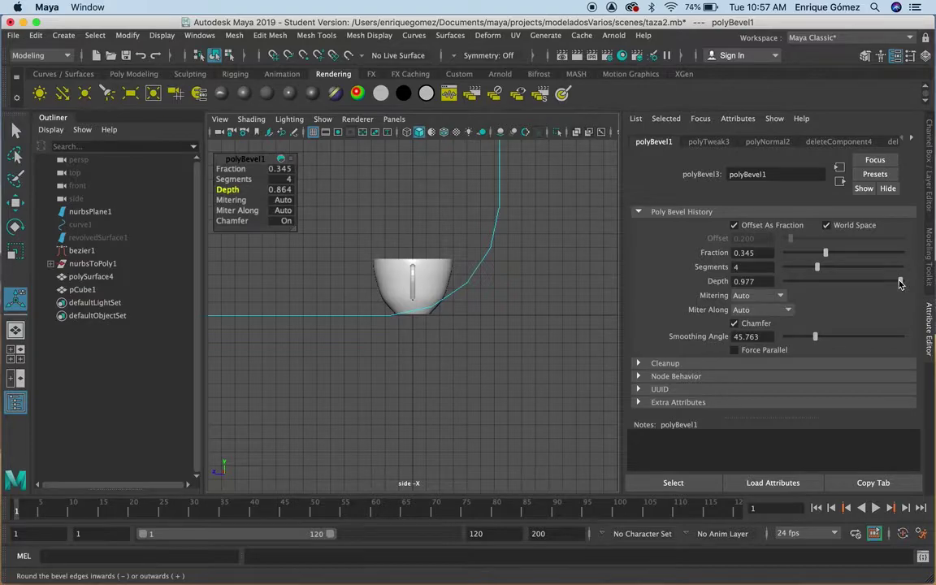
pyautogui.moveTo(899, 283); pyautogui.dragTo(902, 287)
pyautogui.moveTo(817, 345); pyautogui.dragTo(812, 344)
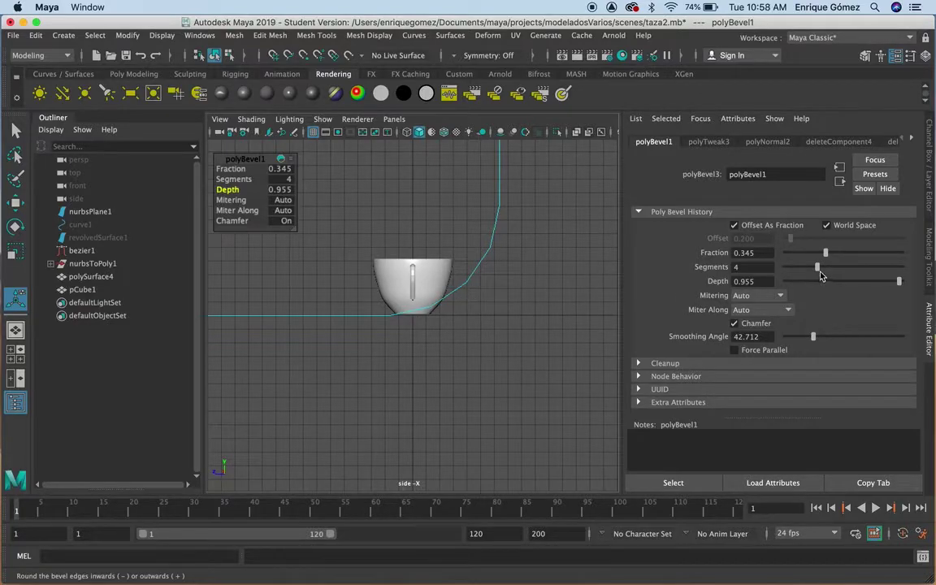
pyautogui.moveTo(818, 267); pyautogui.dragTo(828, 268)
pyautogui.press('space')
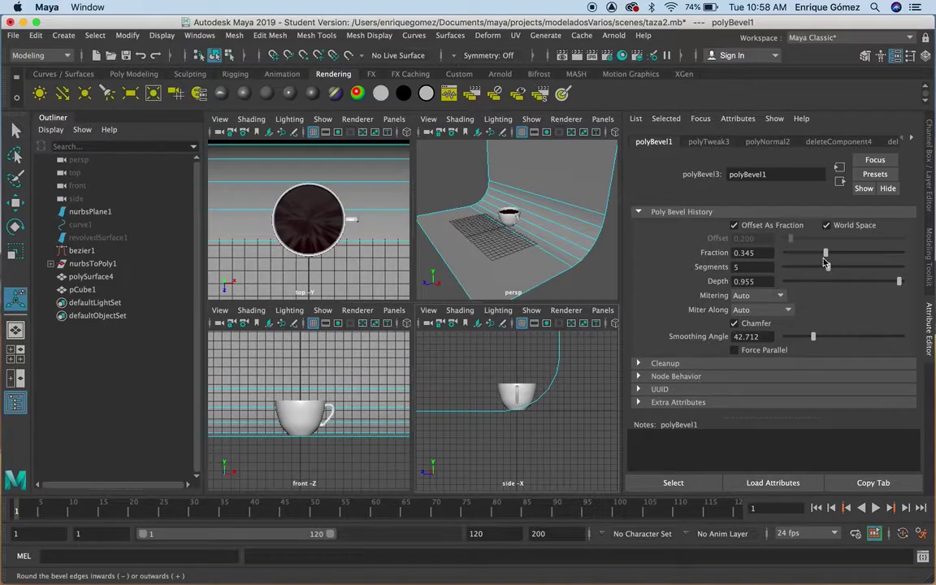
# Lower polyBevel1's Fraction from 0.237 to 0.181.
pyautogui.moveTo(826, 254); pyautogui.dragTo(813, 257)
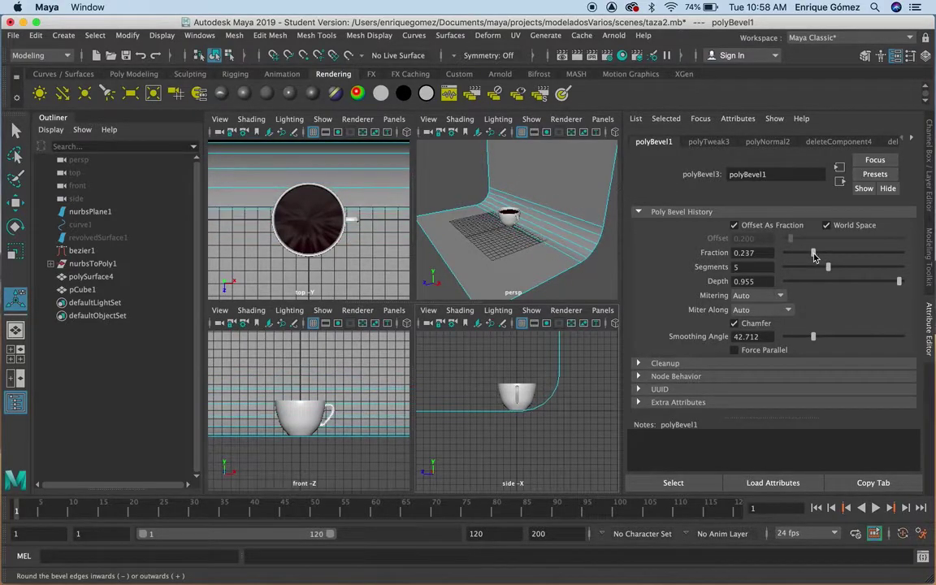
pyautogui.moveTo(814, 257); pyautogui.dragTo(807, 259)
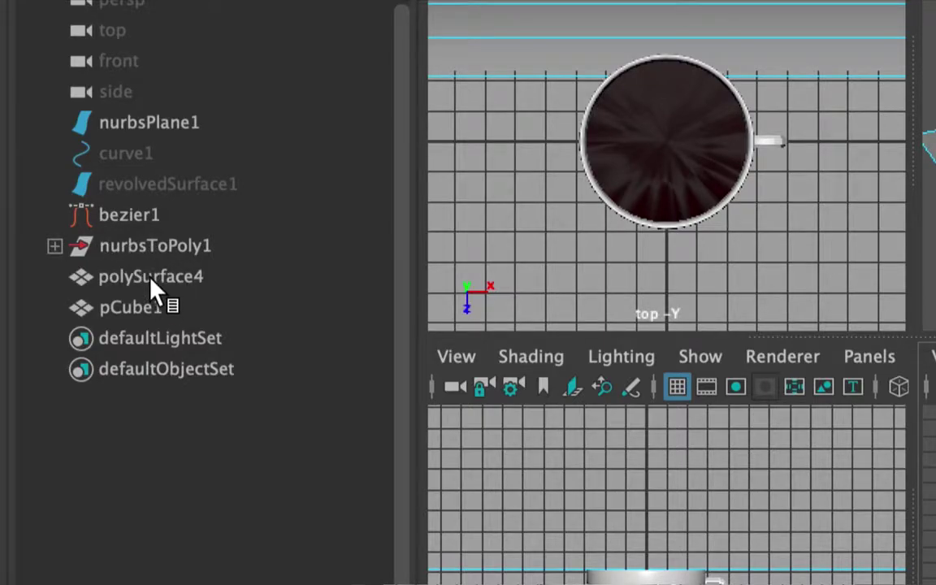
# Parent polySurface4 under nurbsToPoly1 in the Outliner and reselect the cup.
pyautogui.moveTo(154, 288); pyautogui.dragTo(153, 281, button='middle')
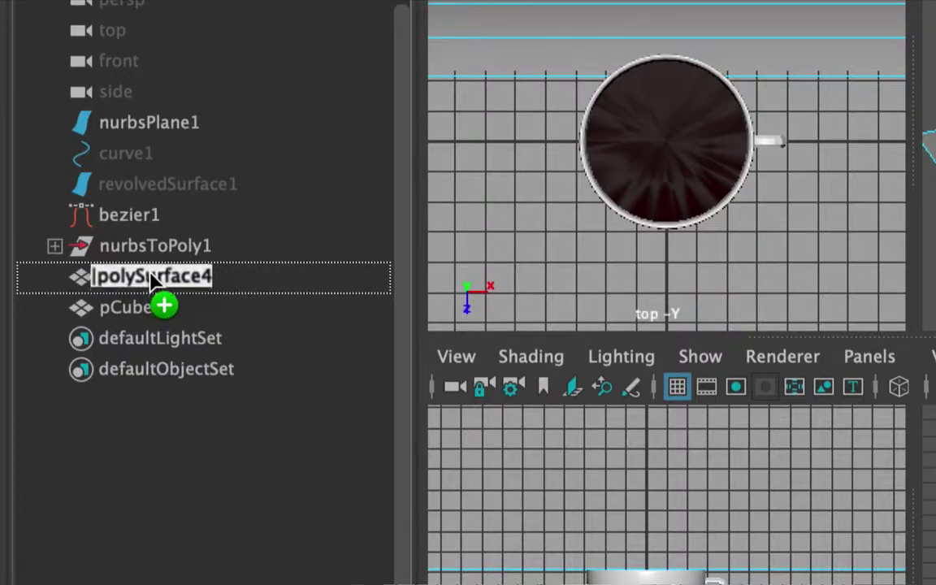
pyautogui.moveTo(152, 280); pyautogui.dragTo(152, 250, button='middle')
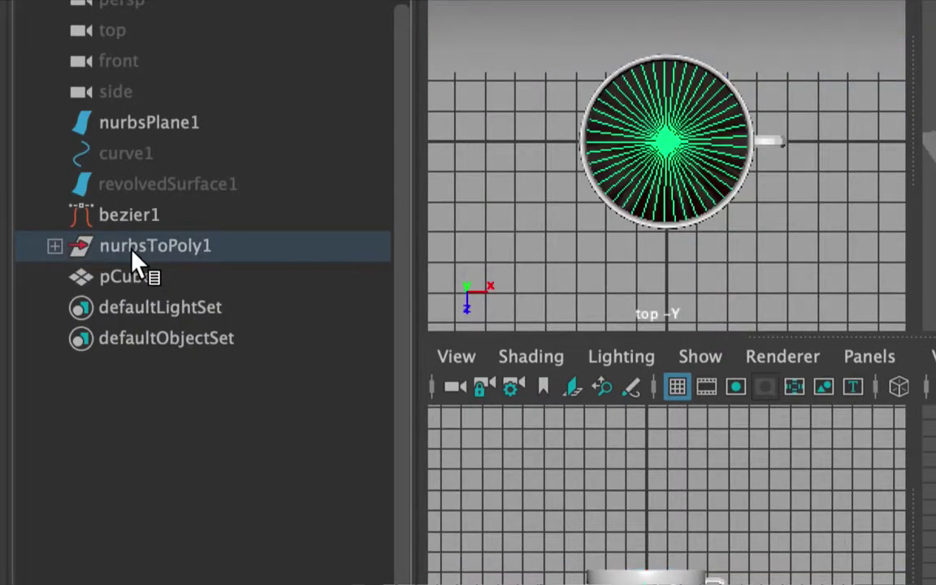
pyautogui.click(159, 279)
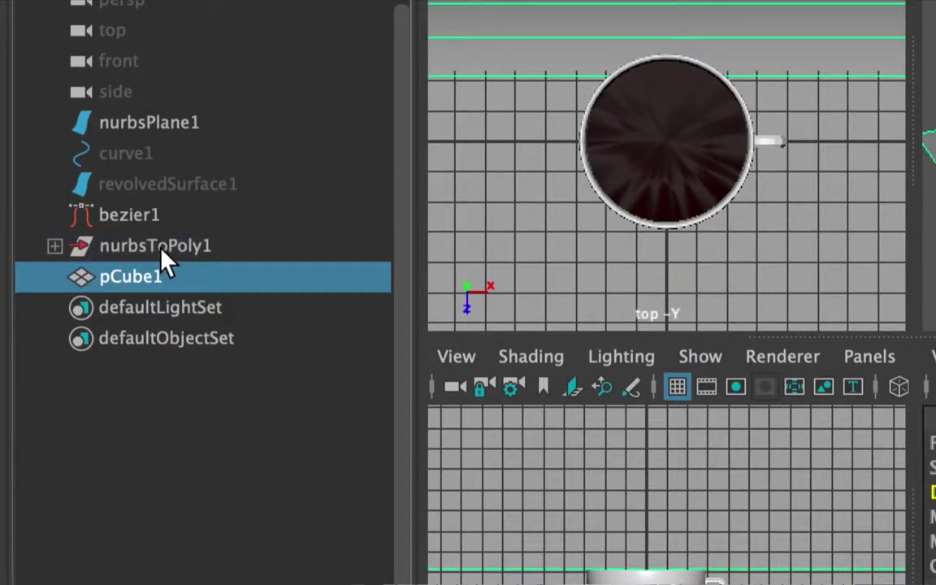
pyautogui.click(160, 252)
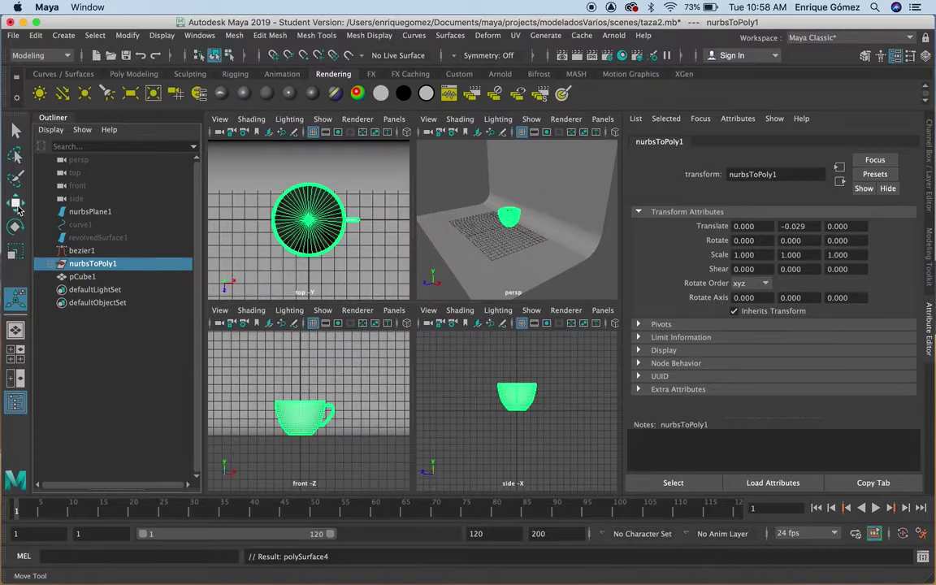
# Move the cup along Z to 8.481 and select the backdrop pCube1.
pyautogui.click(16, 204)
pyautogui.moveTo(443, 249); pyautogui.dragTo(393, 262)
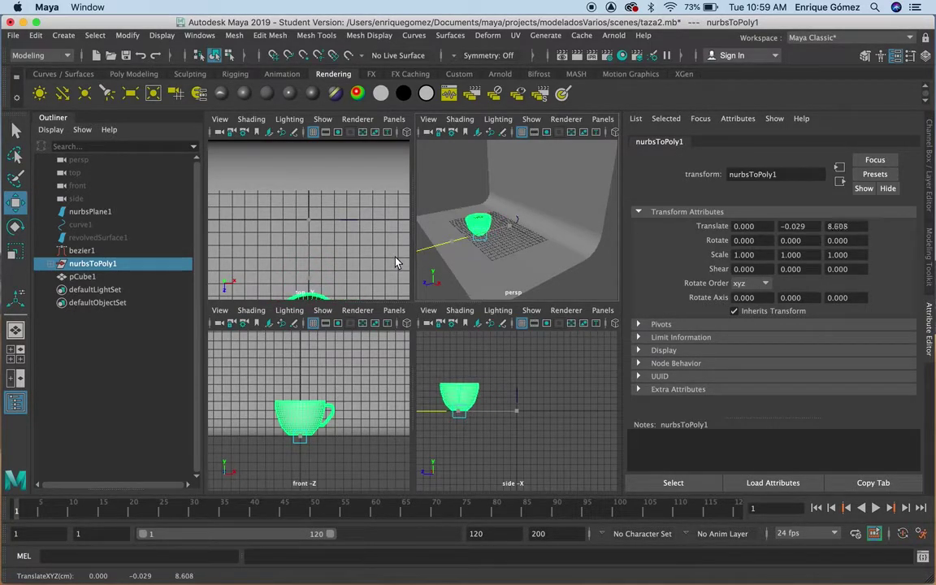
pyautogui.moveTo(393, 262); pyautogui.dragTo(398, 261)
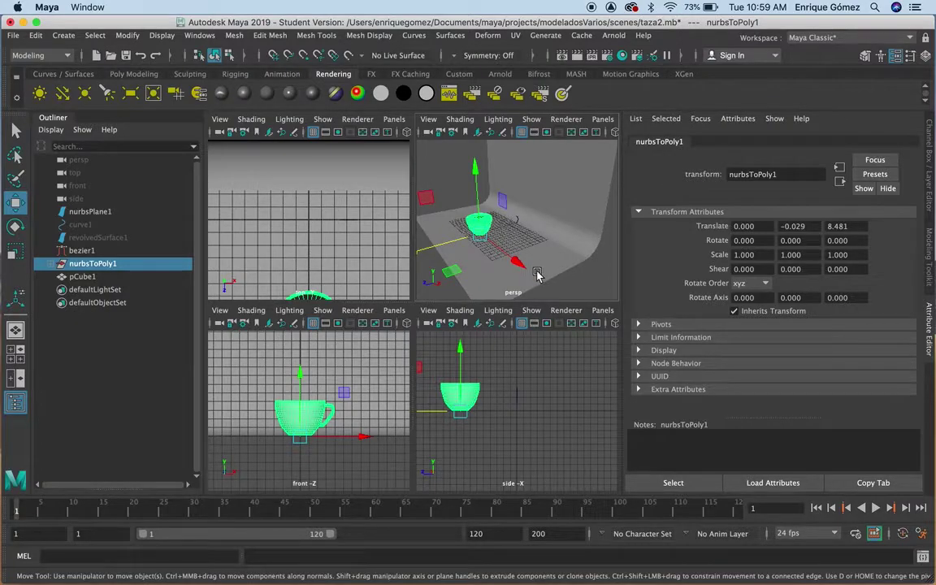
pyautogui.click(498, 192)
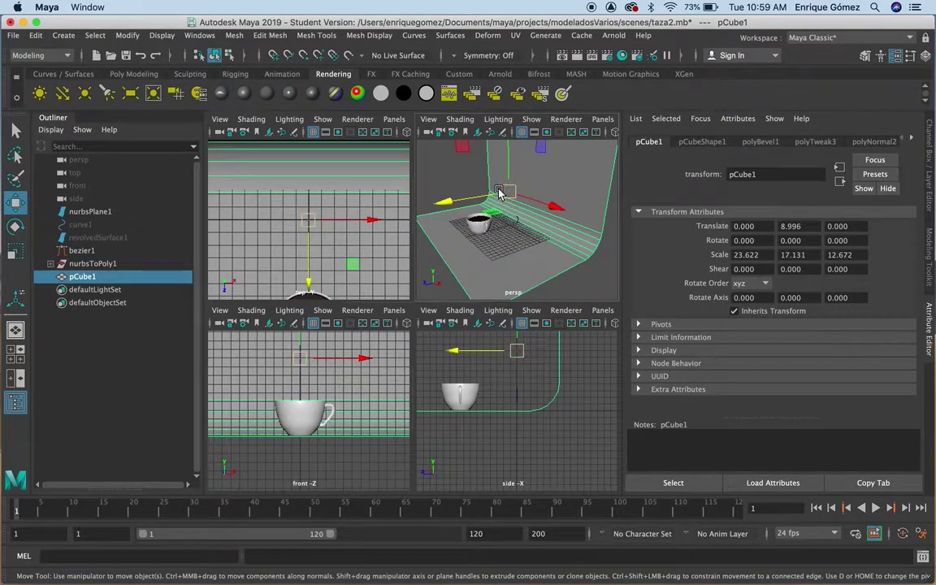
# Assign a new Phong E material to the backdrop and set its Color to white.
pyautogui.click(312, 96)
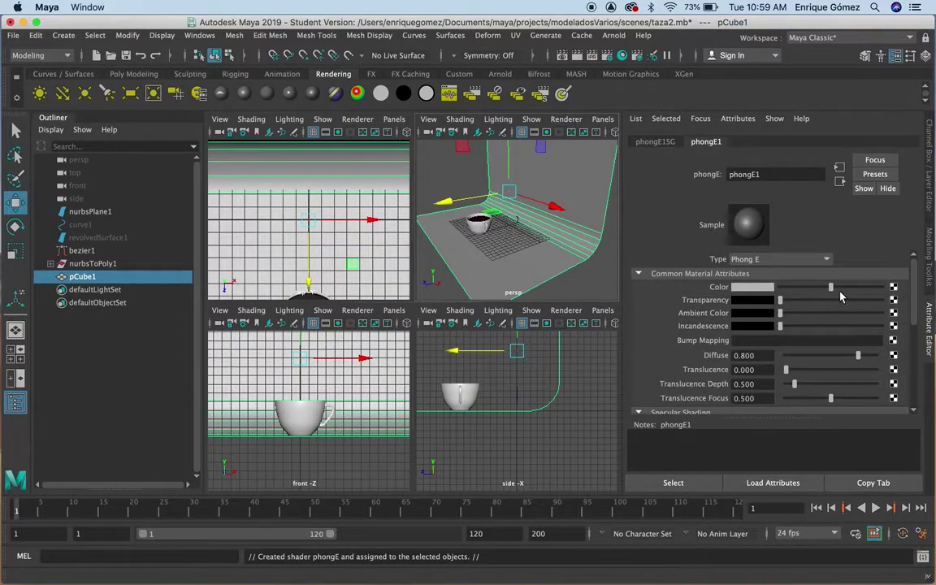
pyautogui.moveTo(831, 290); pyautogui.dragTo(877, 291)
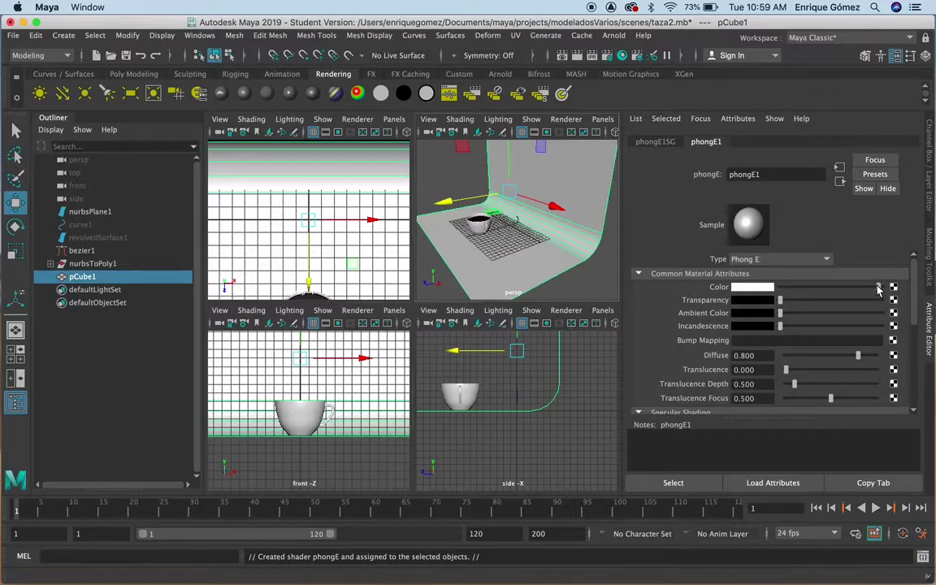
pyautogui.moveTo(914, 312); pyautogui.dragTo(913, 351)
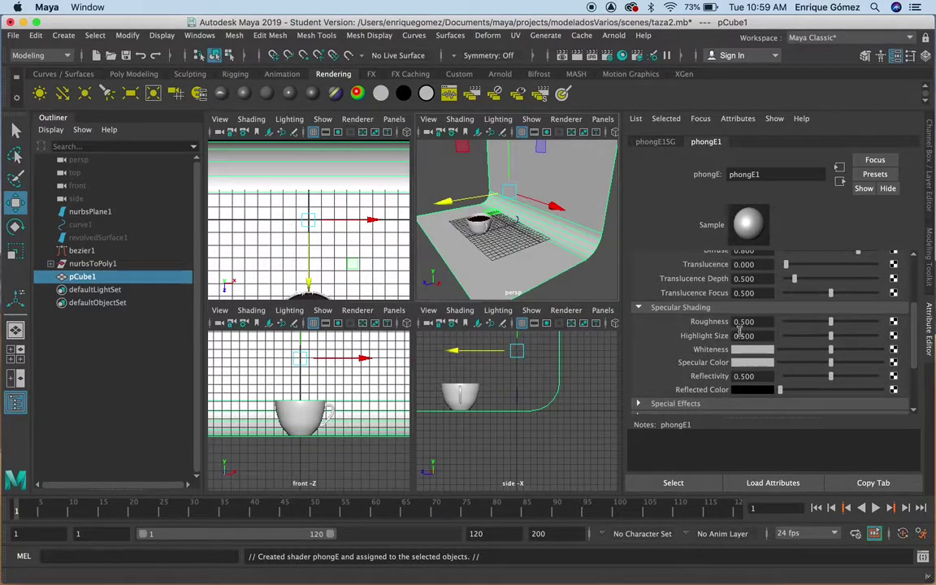
# Set the phongE1 Roughness to 0.401 and Highlight Size to 0.781.
pyautogui.moveTo(830, 322)
pyautogui.mouseDown()
pyautogui.moveTo(816, 330)
pyautogui.moveTo(854, 321)
pyautogui.mouseUp()
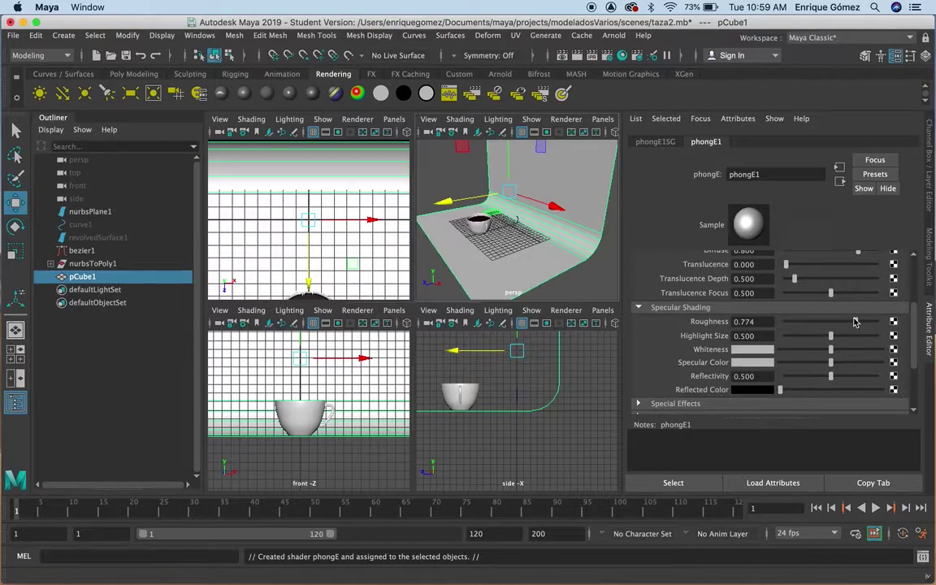
pyautogui.moveTo(854, 322)
pyautogui.mouseDown()
pyautogui.moveTo(783, 325)
pyautogui.moveTo(820, 325)
pyautogui.mouseUp()
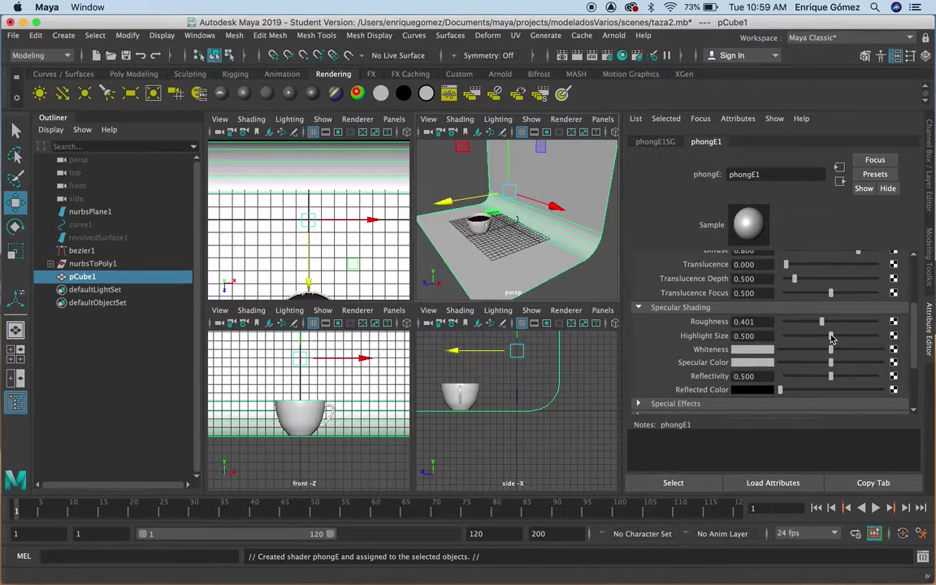
pyautogui.moveTo(830, 336)
pyautogui.mouseDown()
pyautogui.moveTo(817, 336)
pyautogui.moveTo(855, 336)
pyautogui.mouseUp()
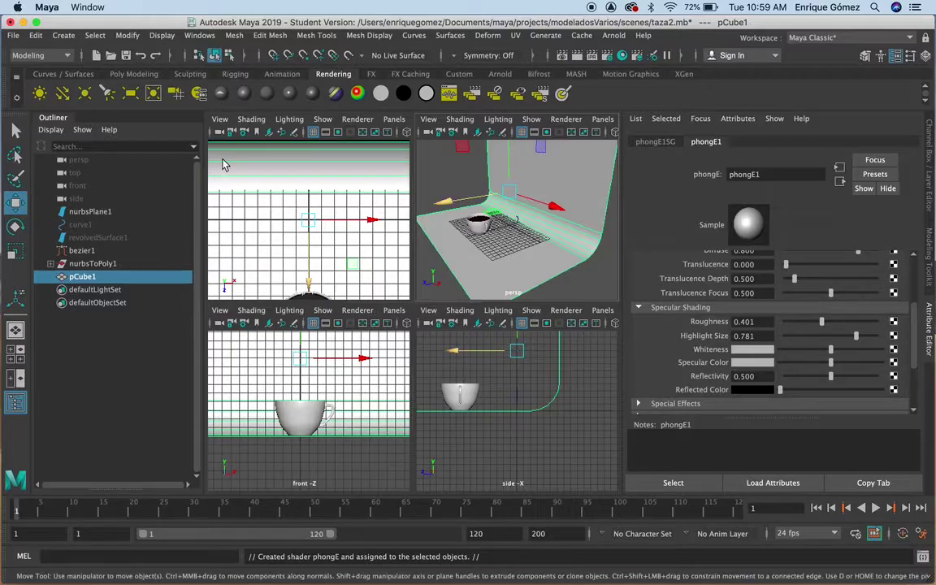
pyautogui.scroll(-1, 303, 192)
pyautogui.scroll(-1, 330, 211)
pyautogui.scroll(-1, 330, 212)
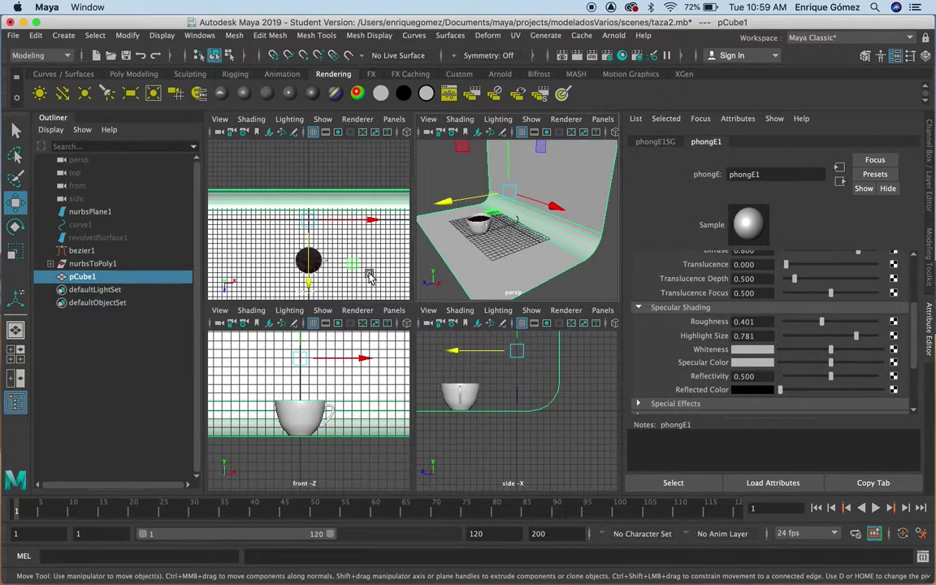
pyautogui.keyDown('alt'); pyautogui.moveTo(370, 277); pyautogui.dragTo(360, 234, button='middle'); pyautogui.keyUp('alt')
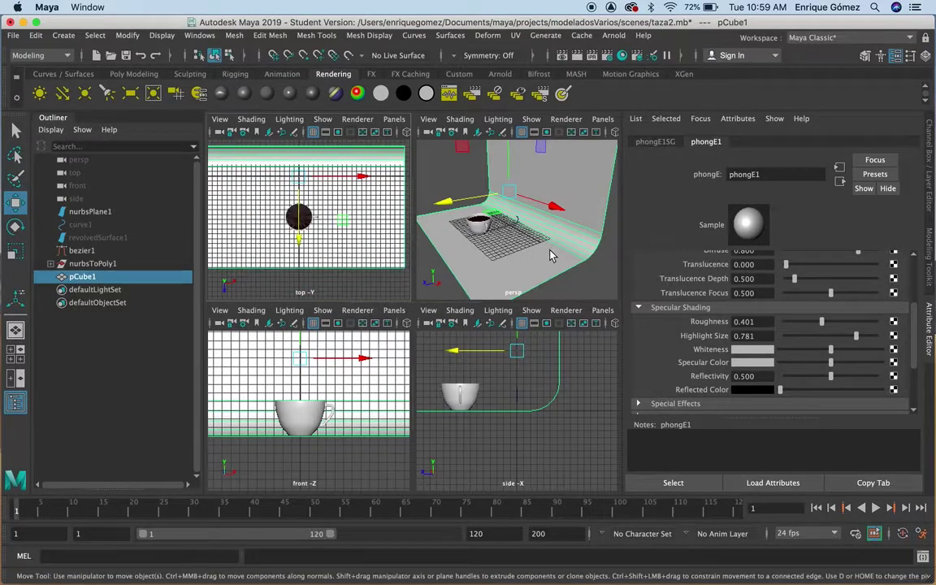
pyautogui.press('space')
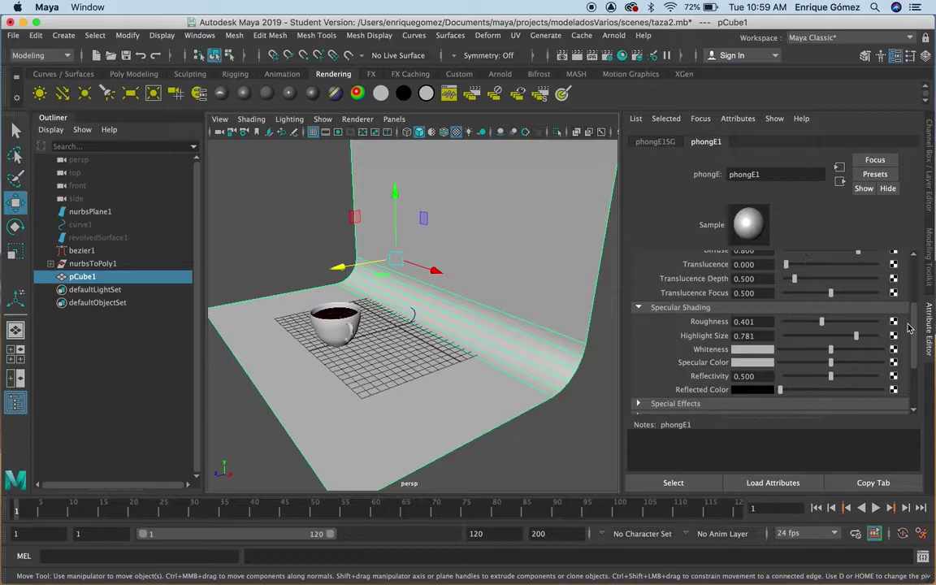
# Push the phongE1 material colour fully to white.
pyautogui.scroll(3, 913, 325)
pyautogui.scroll(3, 901, 316)
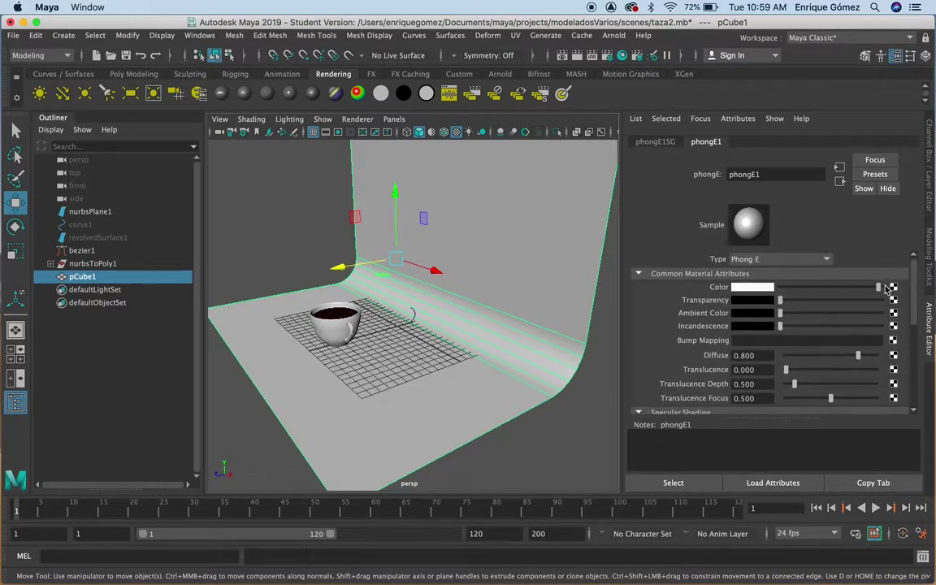
pyautogui.moveTo(878, 288); pyautogui.dragTo(890, 293)
pyautogui.scroll(-2, 913, 296)
pyautogui.scroll(-1, 910, 293)
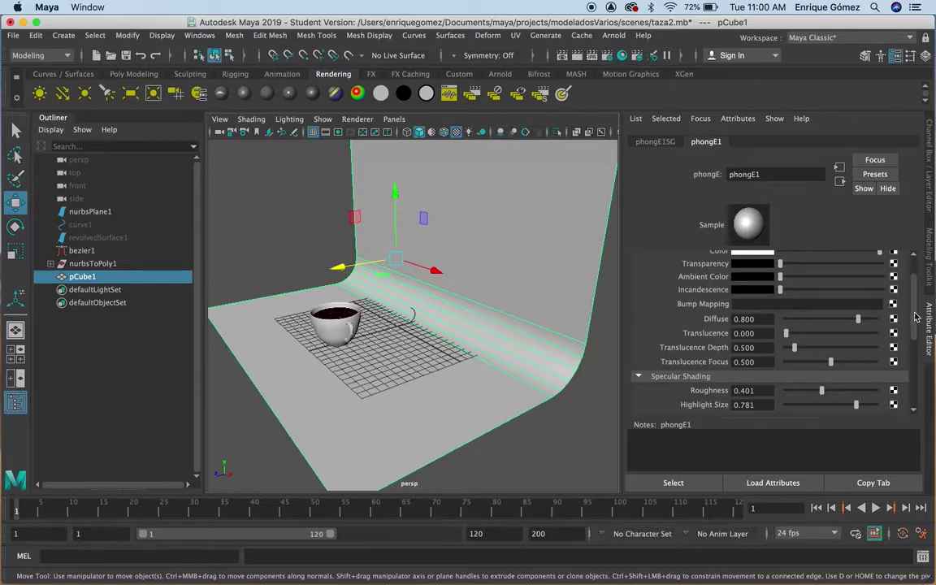
pyautogui.moveTo(914, 315); pyautogui.dragTo(914, 344)
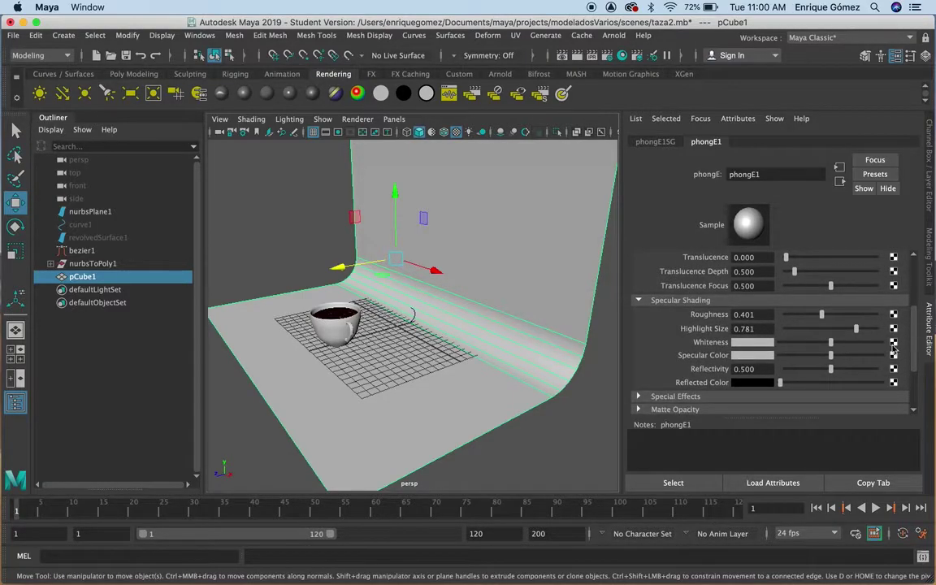
# Raise phongE1's Reflectivity to 0.555 and lift its Reflected Color slightly above black.
pyautogui.moveTo(831, 373); pyautogui.dragTo(835, 372)
pyautogui.moveTo(780, 385); pyautogui.dragTo(784, 386)
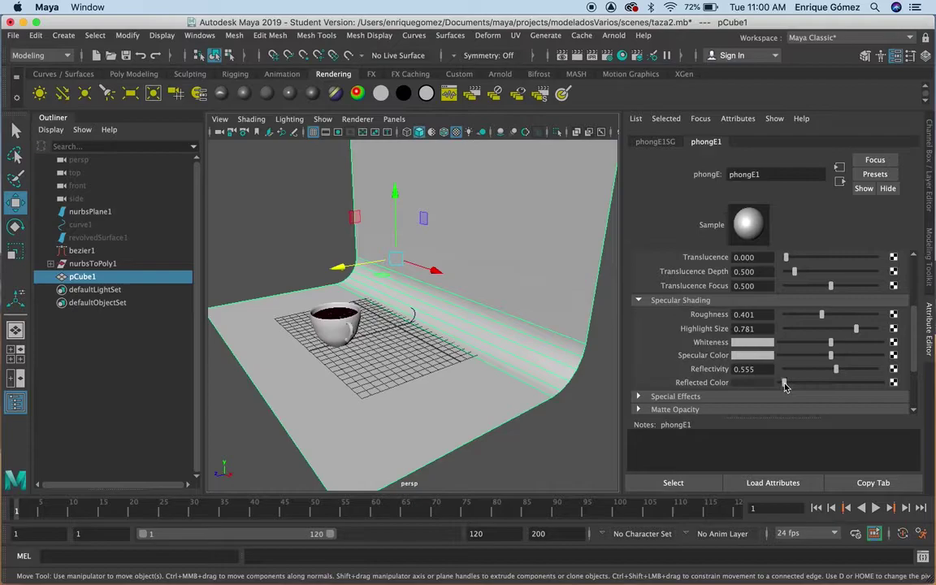
pyautogui.moveTo(784, 383); pyautogui.dragTo(785, 385)
# Check the ejemploTaza.tif reference render in Quick Look, then return to Maya.
pyautogui.hotkey('ctrl', 'Right')
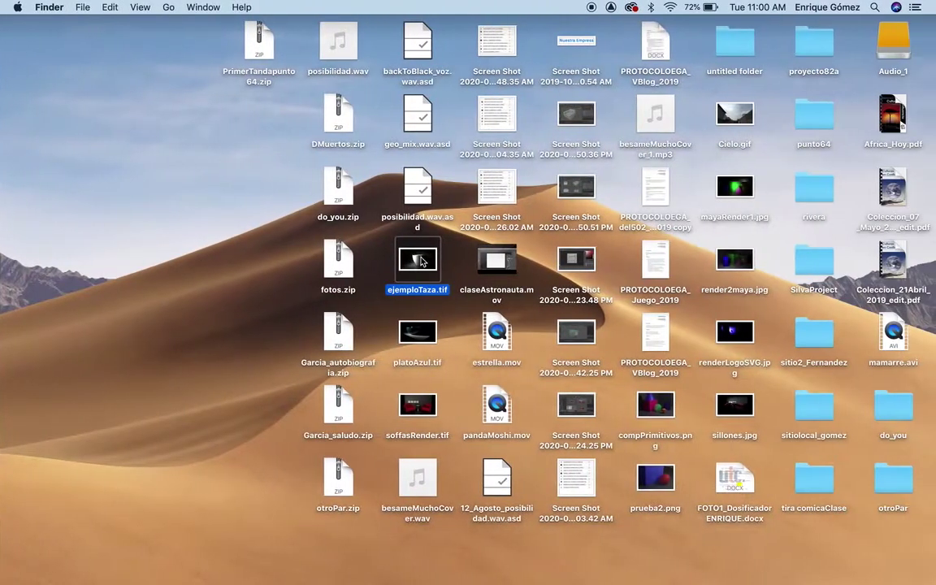
pyautogui.press('space')
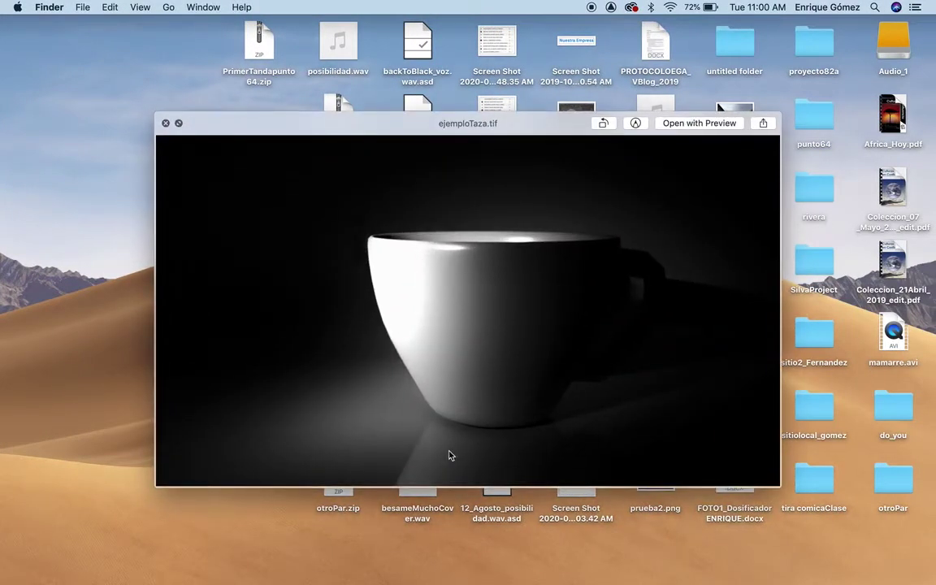
pyautogui.press('space')
pyautogui.hotkey('ctrl', 'Left')
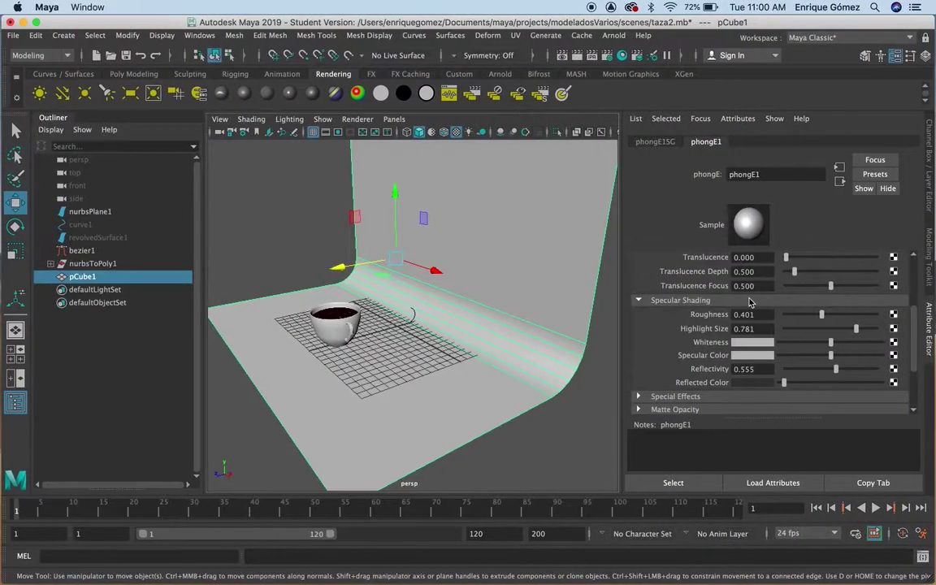
# Set phongE1's Whiteness and Specular Color near white and lower Roughness to 0.095.
pyautogui.moveTo(785, 382); pyautogui.dragTo(783, 385)
pyautogui.moveTo(831, 343); pyautogui.dragTo(861, 342)
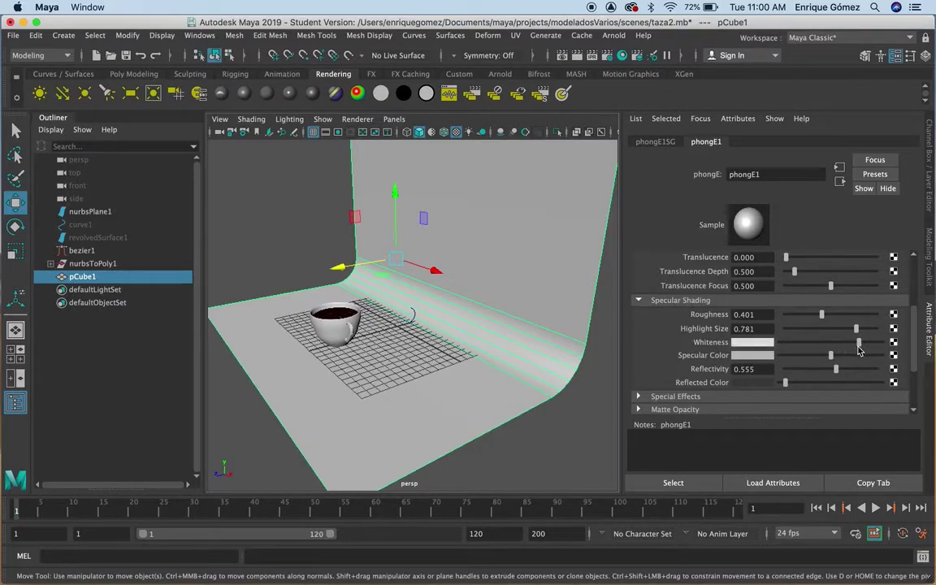
pyautogui.moveTo(830, 356); pyautogui.dragTo(859, 357)
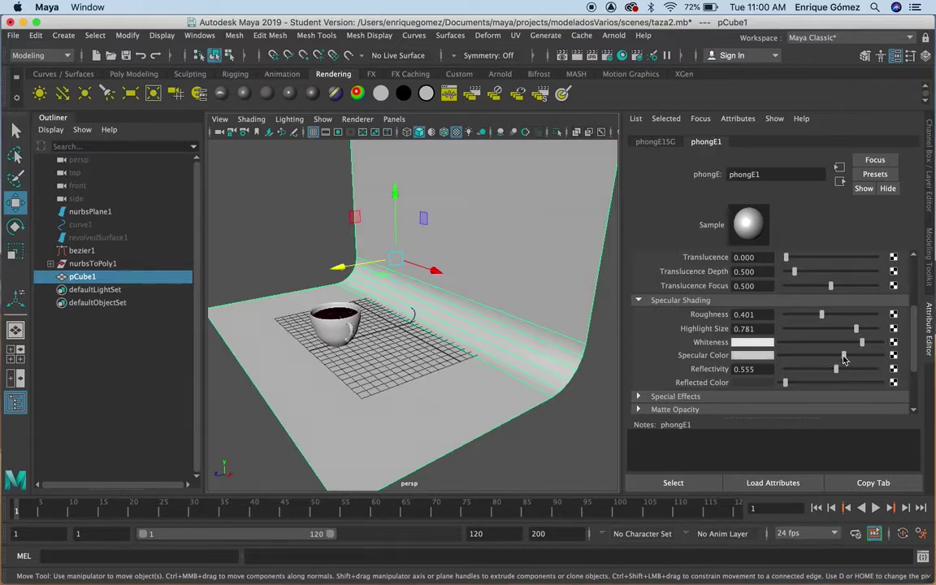
pyautogui.moveTo(858, 357); pyautogui.dragTo(849, 358)
pyautogui.moveTo(822, 315); pyautogui.dragTo(795, 320)
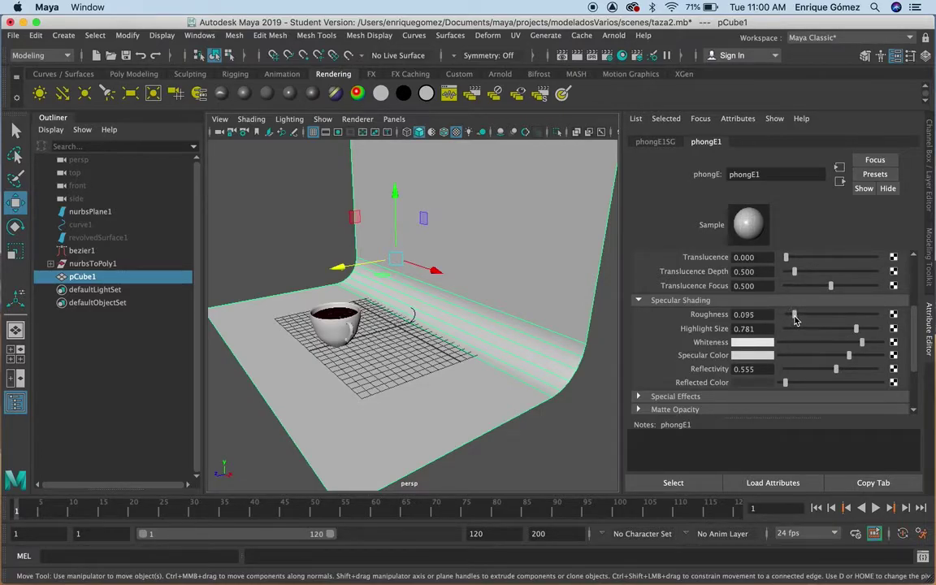